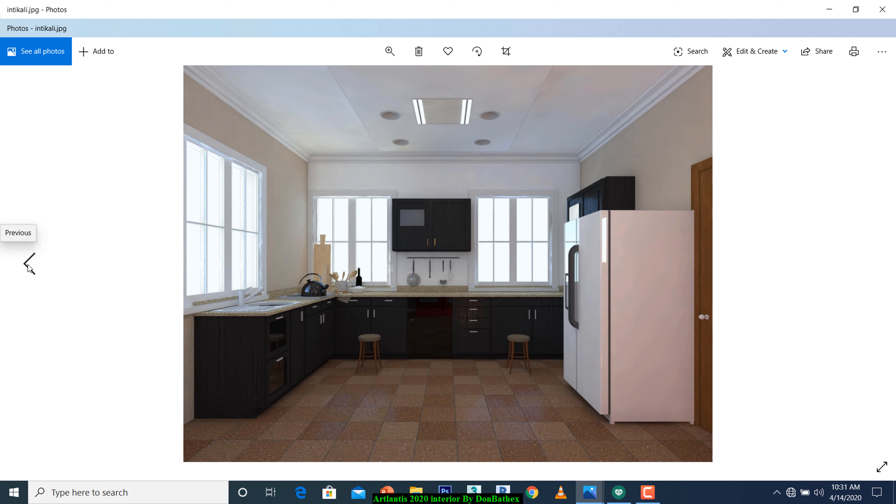
Step: View the remaining interior render and the YouTube channel screenshot in Photos, closing both images
{"action": "left_click", "coordinate": [29, 265]}
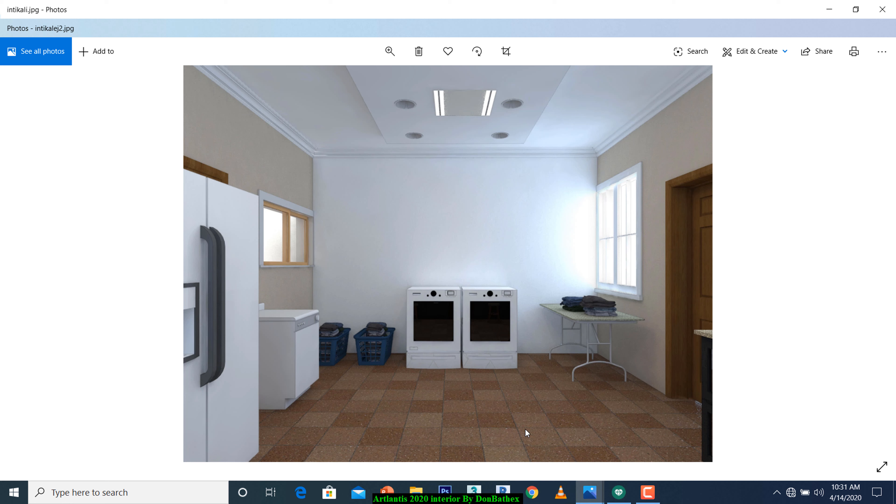
{"action": "left_click", "coordinate": [886, 16]}
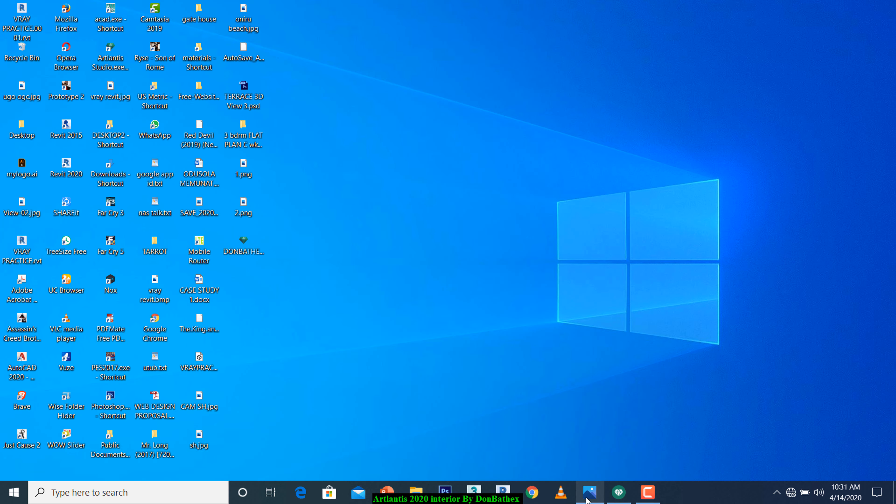
{"action": "left_click", "coordinate": [583, 498]}
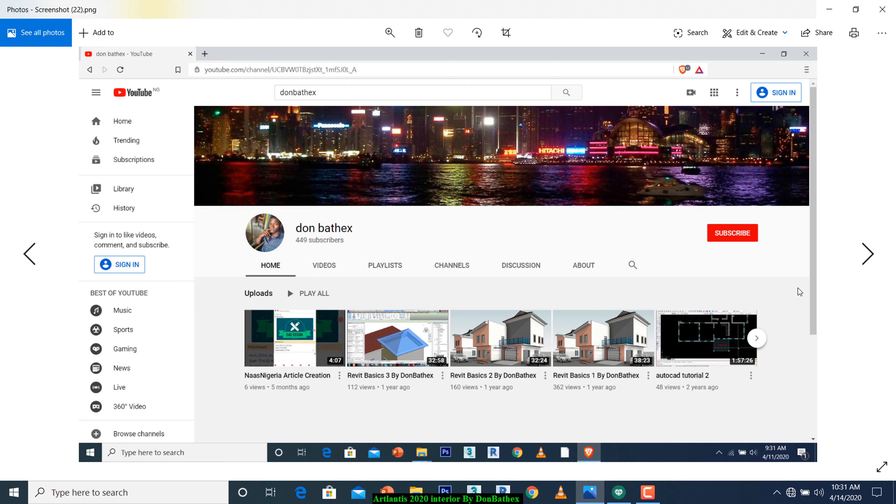
{"action": "left_click", "coordinate": [882, 10]}
Step: Switch to Artlantis and shift the room preview to around the middle of the display area
{"action": "left_click", "coordinate": [596, 498]}
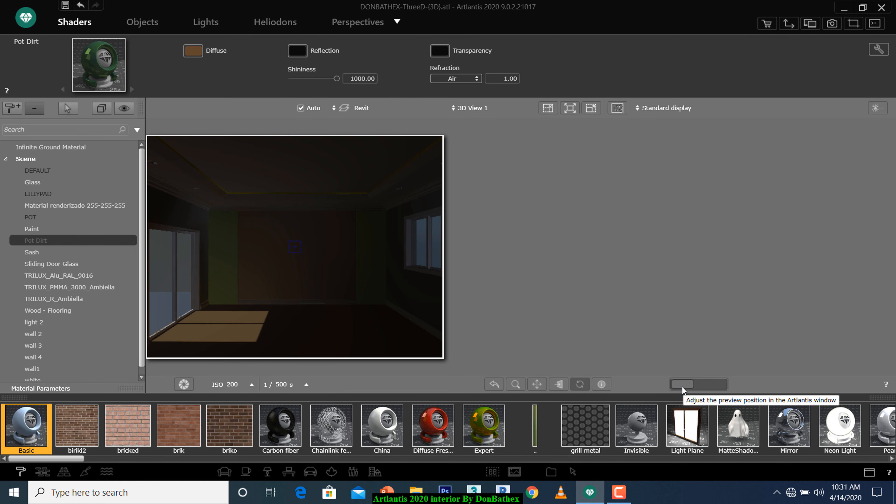
{"action": "left_click_drag", "start_coordinate": [684, 386], "coordinate": [699, 388]}
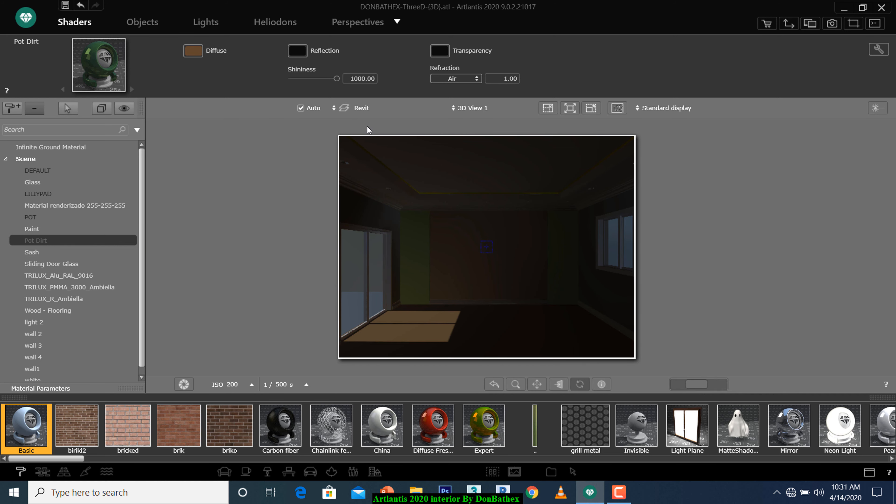
{"action": "left_click_drag", "start_coordinate": [694, 382], "coordinate": [694, 385]}
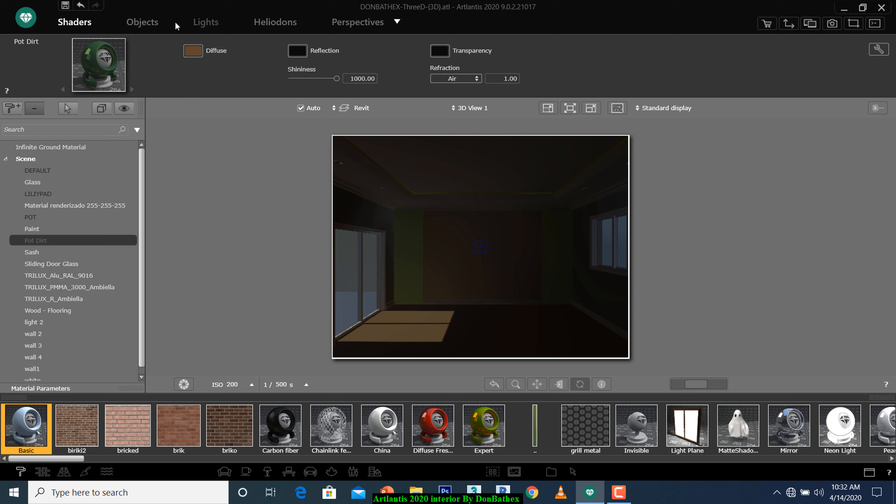
Step: Look through the Lights, Heliodons and Perspectives settings, and return to the Shaders settings
{"action": "left_click", "coordinate": [213, 26]}
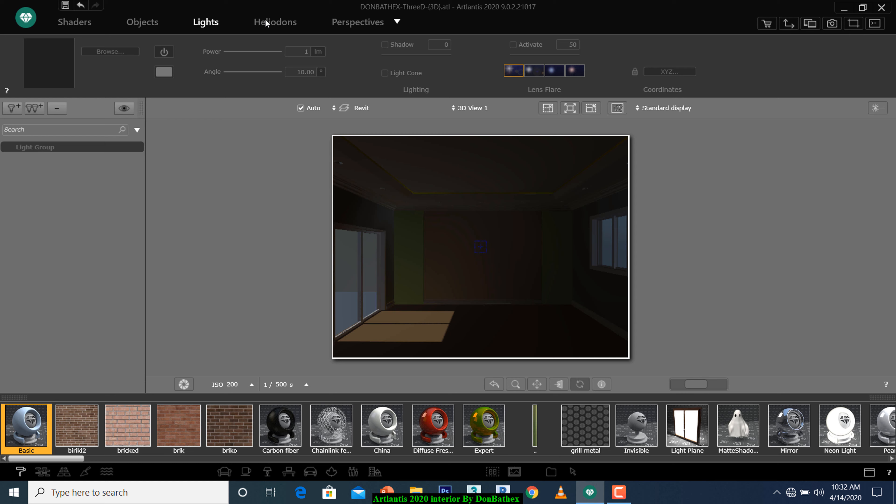
{"action": "left_click", "coordinate": [255, 27]}
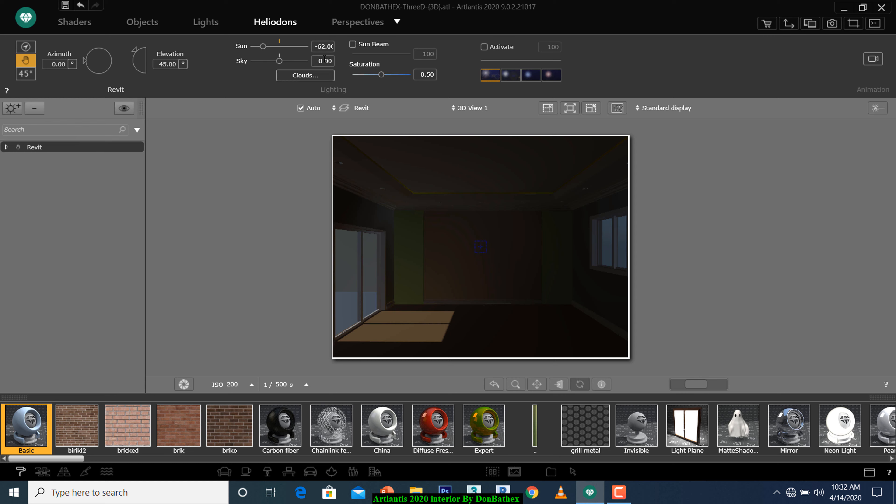
{"action": "left_click", "coordinate": [350, 24]}
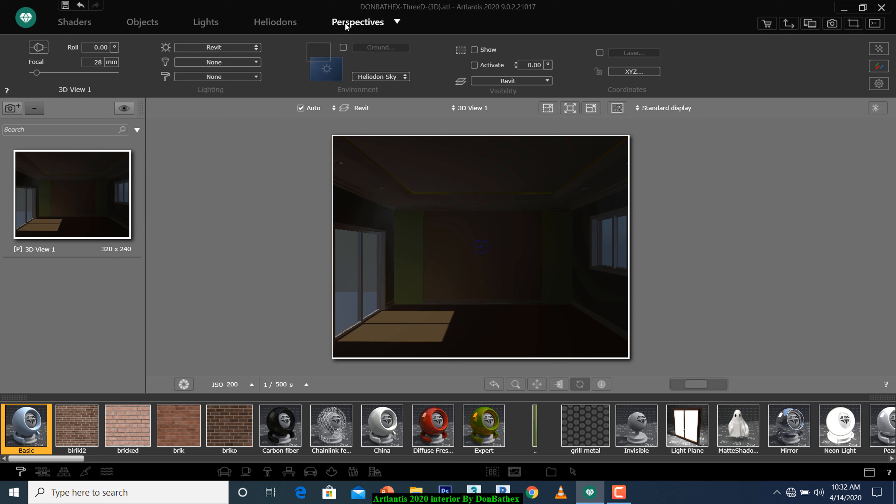
{"action": "left_click", "coordinate": [75, 23]}
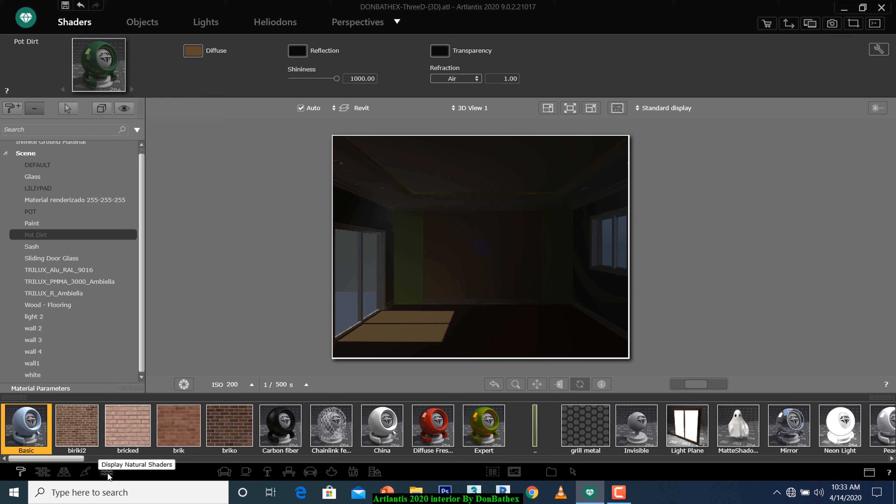
Step: Browse the catalog's wall, floor, exterior ground and natural shader categories from beginning to end
{"action": "left_click", "coordinate": [42, 471]}
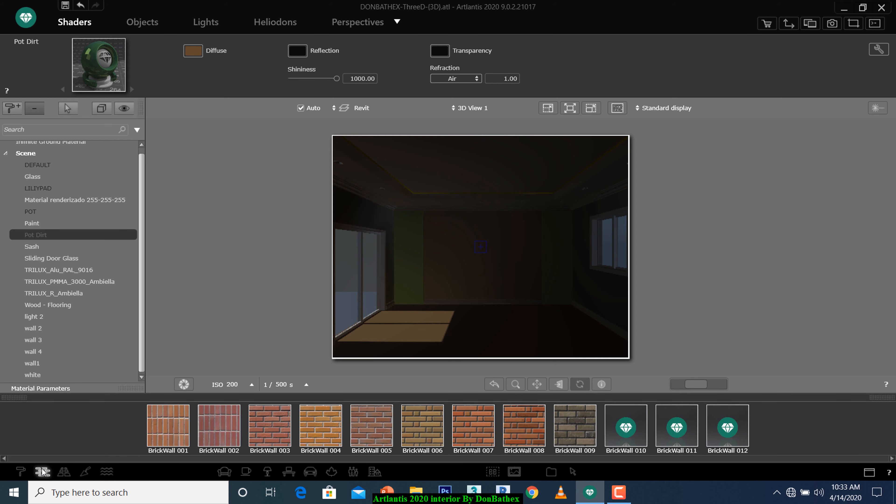
{"action": "left_click_drag", "start_coordinate": [74, 458], "coordinate": [878, 458]}
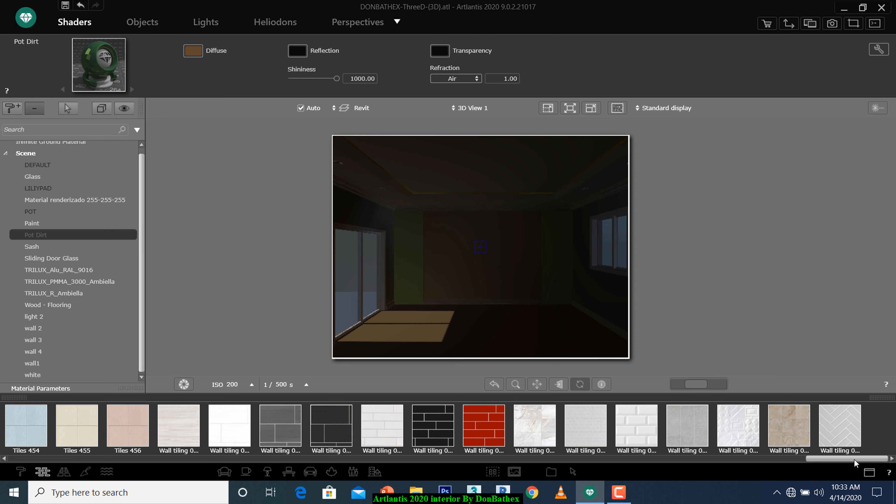
{"action": "left_click", "coordinate": [65, 473]}
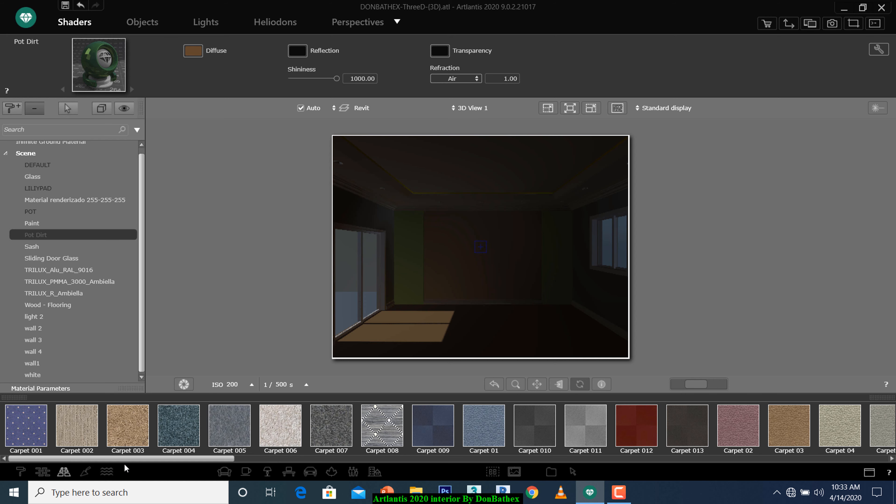
{"action": "left_click_drag", "start_coordinate": [126, 458], "coordinate": [862, 462]}
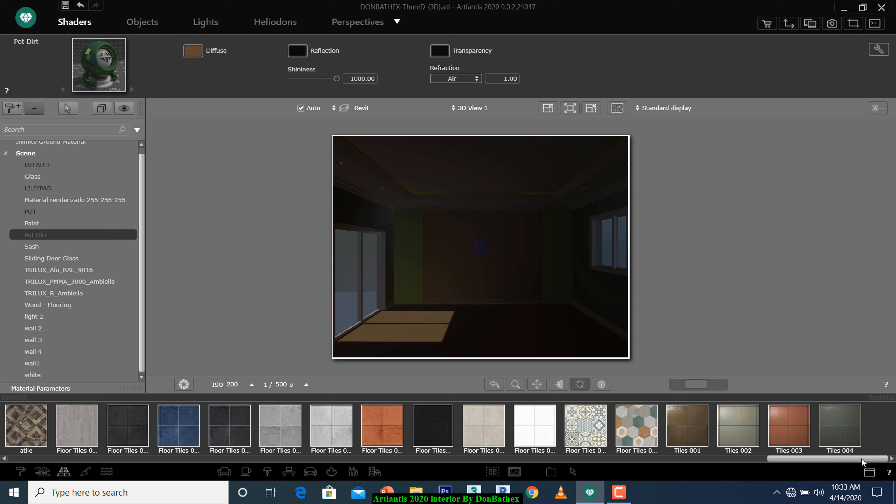
{"action": "left_click", "coordinate": [85, 472]}
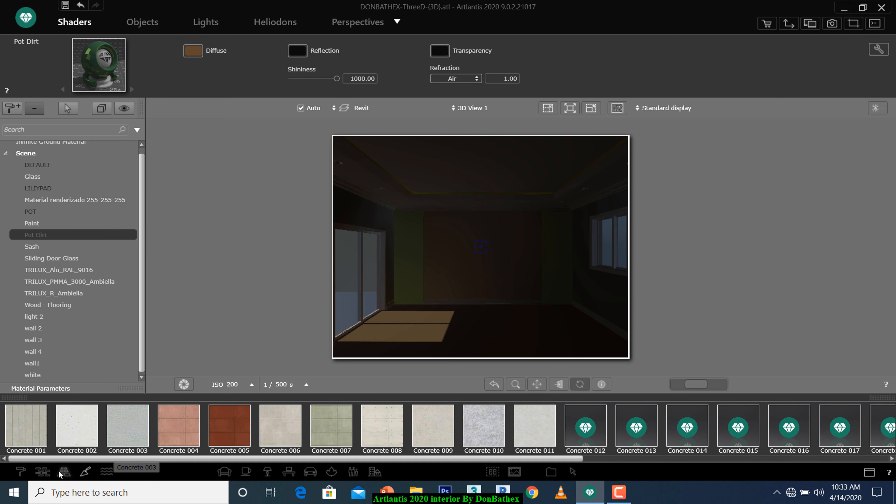
{"action": "left_click_drag", "start_coordinate": [120, 458], "coordinate": [816, 458]}
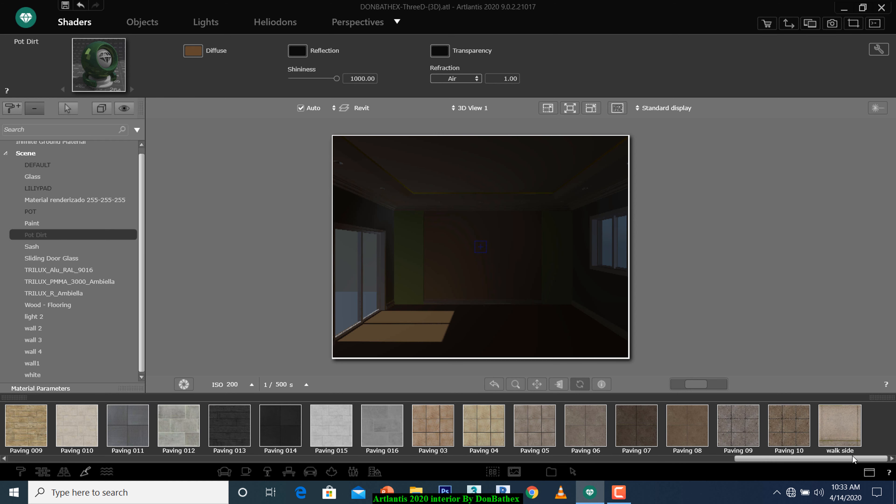
{"action": "left_click", "coordinate": [105, 473]}
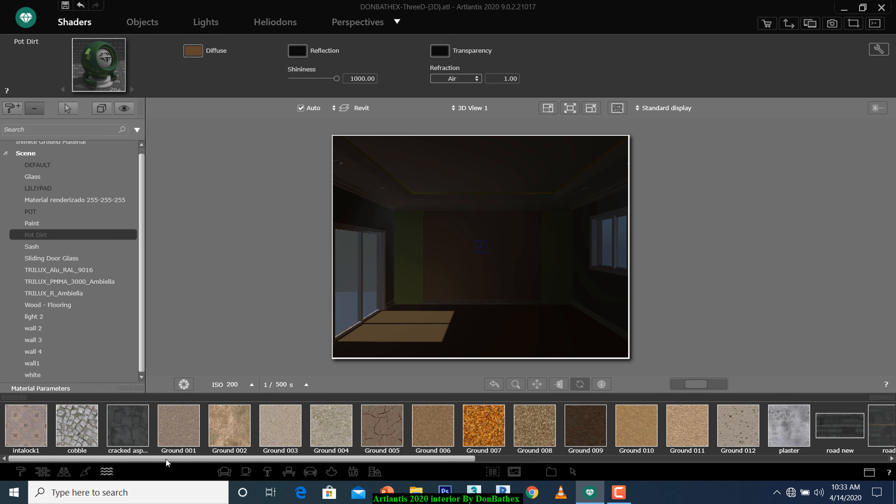
{"action": "left_click_drag", "start_coordinate": [167, 463], "coordinate": [769, 465]}
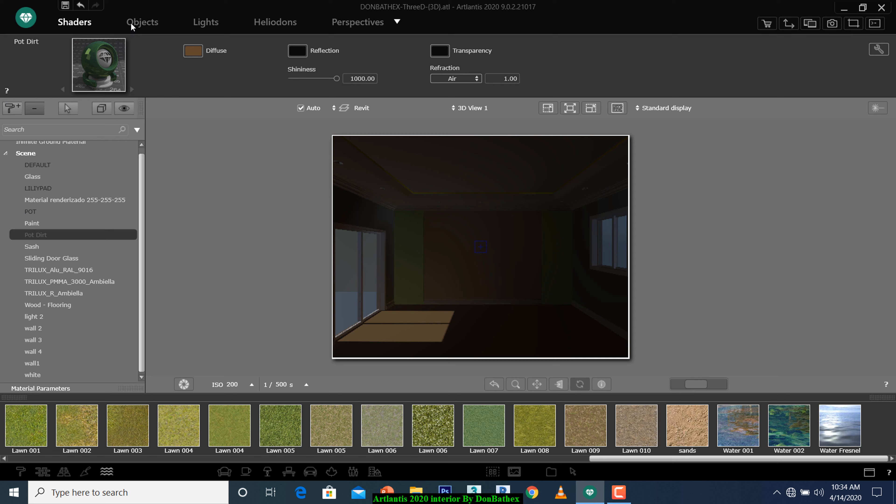
Step: Switch to the Objects settings and browse the catalog's furniture, accessory, lighting and office object categories
{"action": "left_click", "coordinate": [151, 28]}
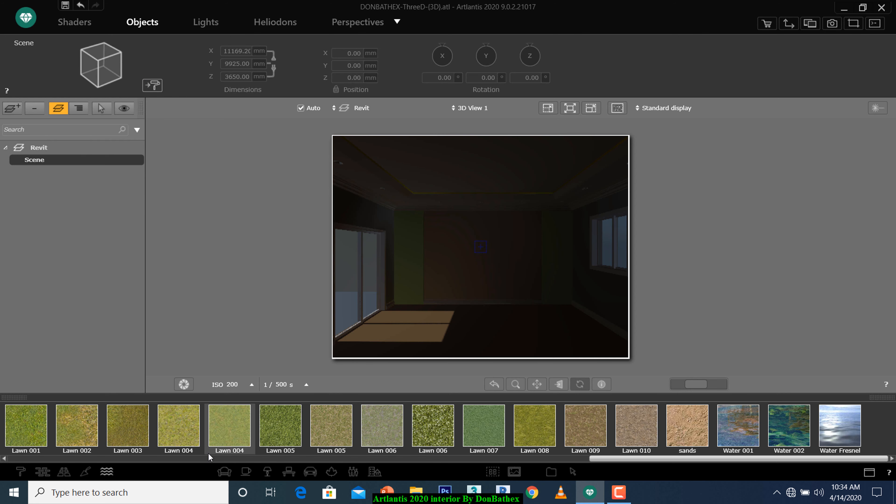
{"action": "left_click", "coordinate": [223, 473]}
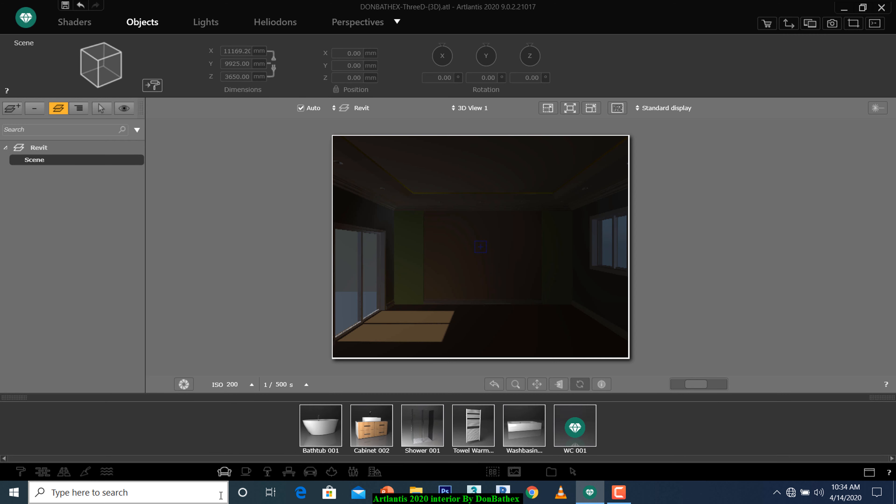
{"action": "left_click", "coordinate": [246, 473]}
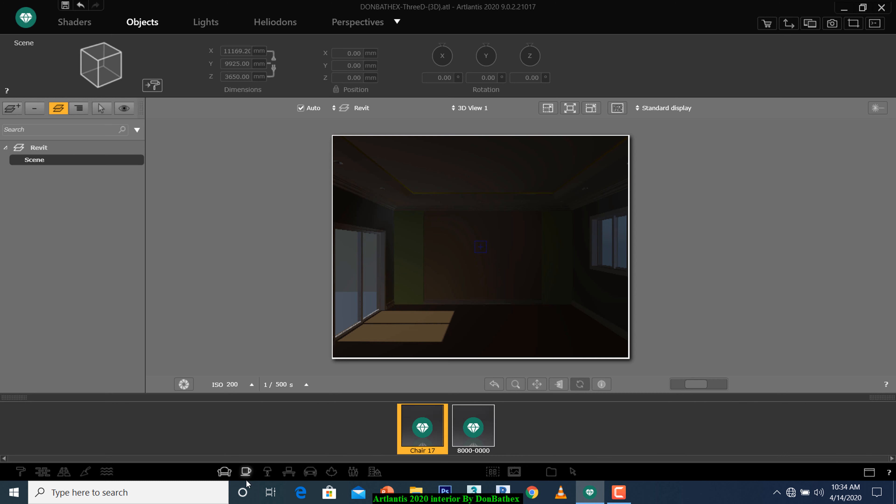
{"action": "left_click", "coordinate": [267, 472]}
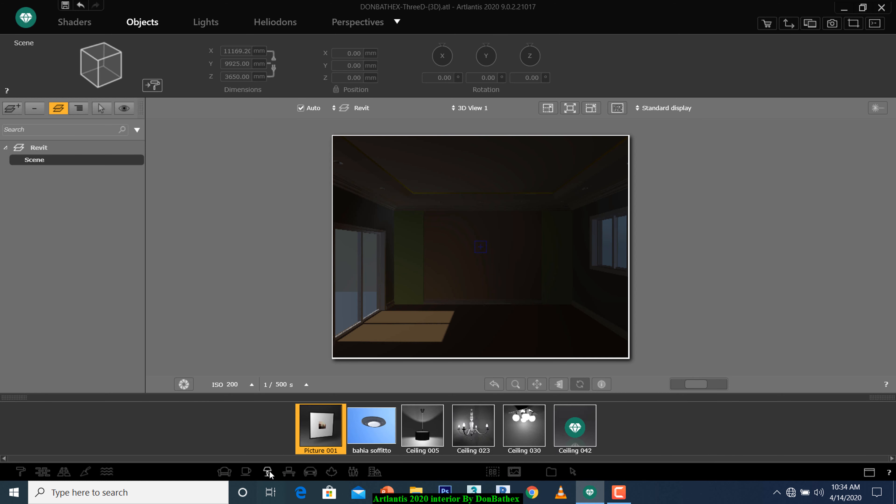
{"action": "left_click", "coordinate": [289, 472]}
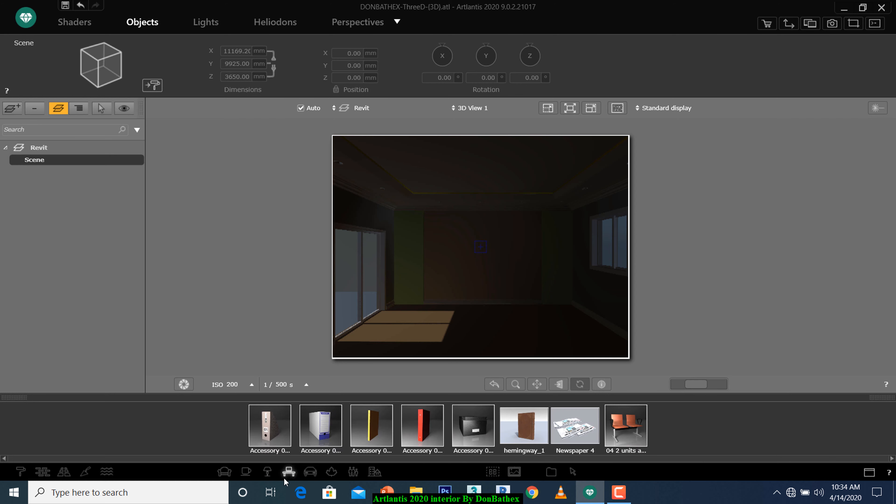
Step: Browse the catalog's vehicle, plant, people and exterior object categories
{"action": "left_click", "coordinate": [310, 472]}
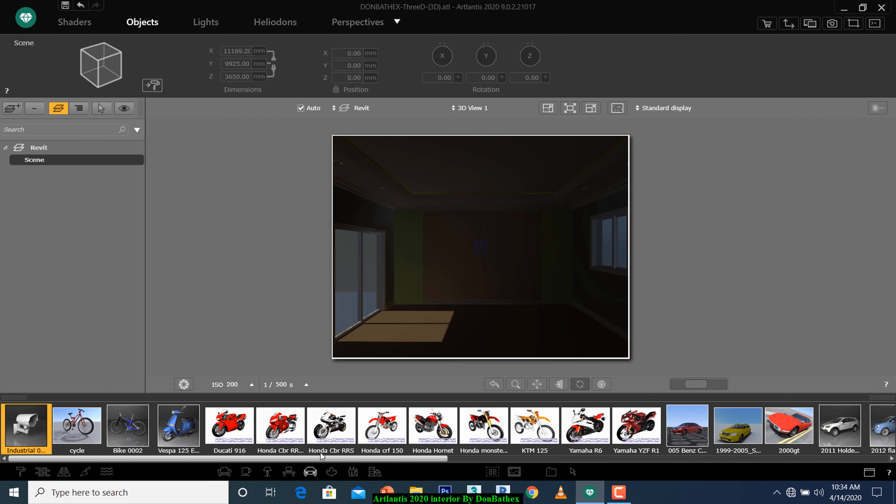
{"action": "left_click_drag", "start_coordinate": [326, 459], "coordinate": [743, 462]}
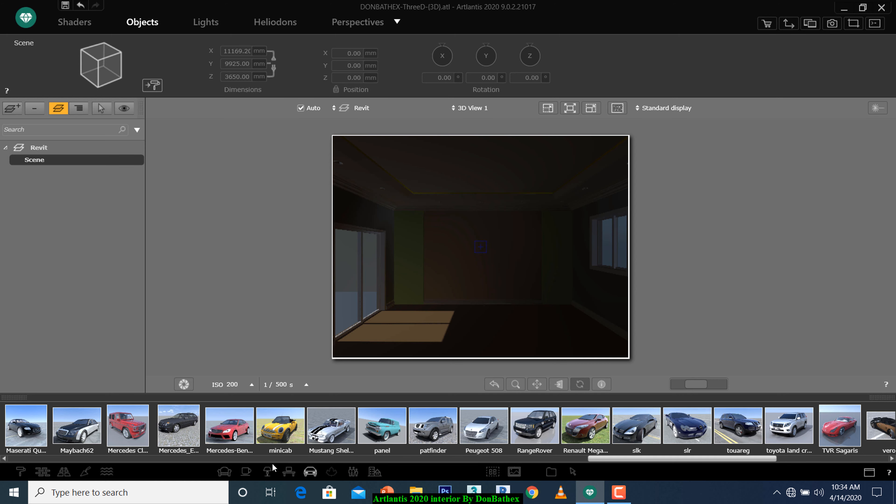
{"action": "left_click", "coordinate": [267, 471]}
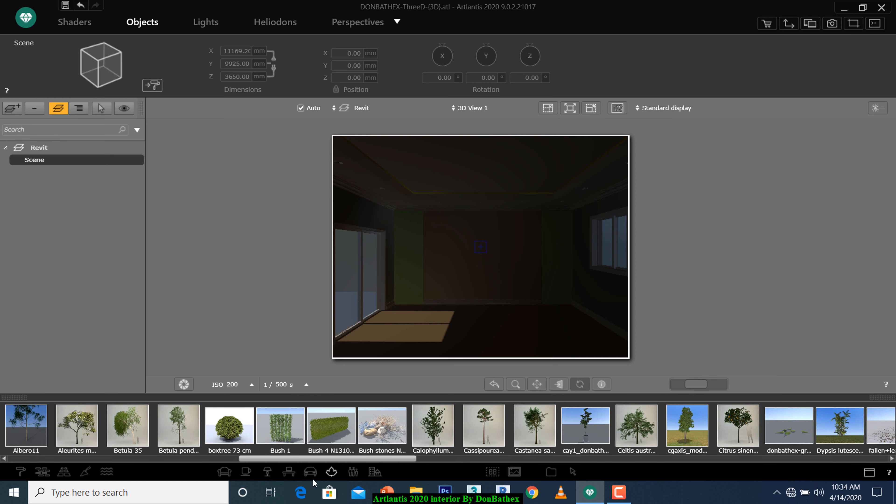
{"action": "left_click_drag", "start_coordinate": [322, 459], "coordinate": [828, 474]}
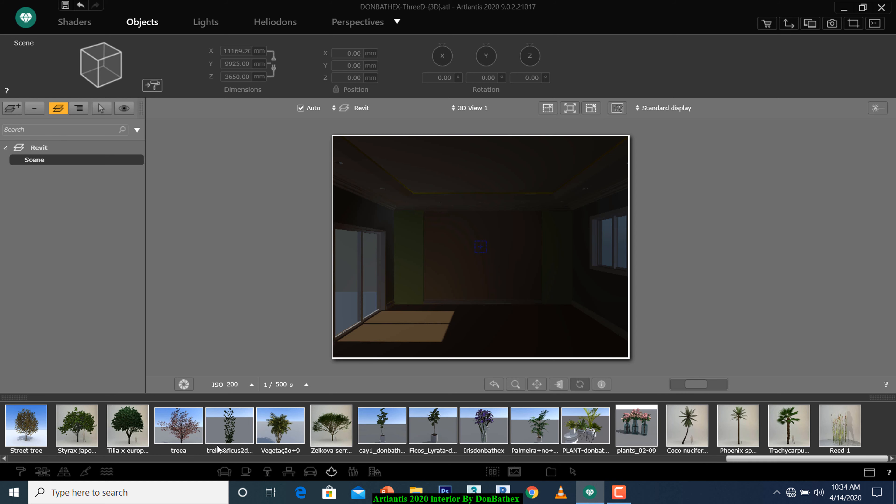
{"action": "left_click", "coordinate": [353, 472]}
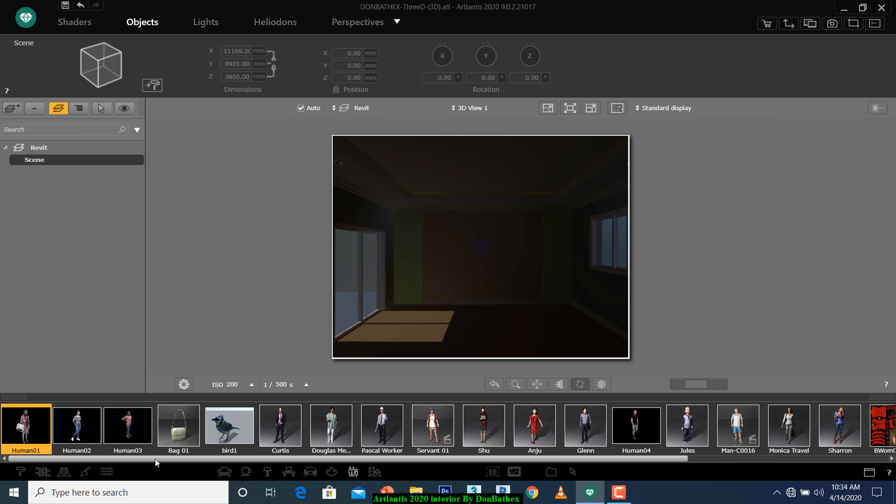
{"action": "left_click_drag", "start_coordinate": [167, 458], "coordinate": [373, 464]}
{"action": "left_click_drag", "start_coordinate": [236, 460], "coordinate": [167, 463]}
{"action": "left_click", "coordinate": [377, 471]}
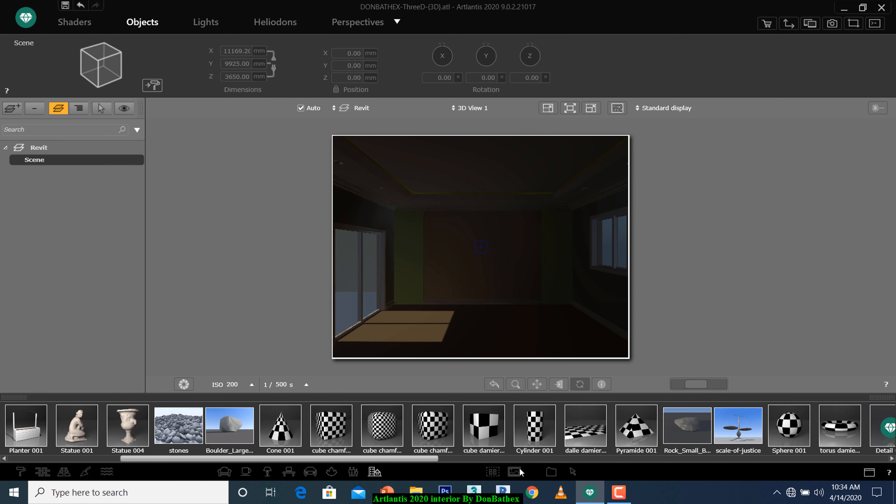
{"action": "scroll", "coordinate": [520, 472], "scroll_direction": "down", "scroll_amount": 10}
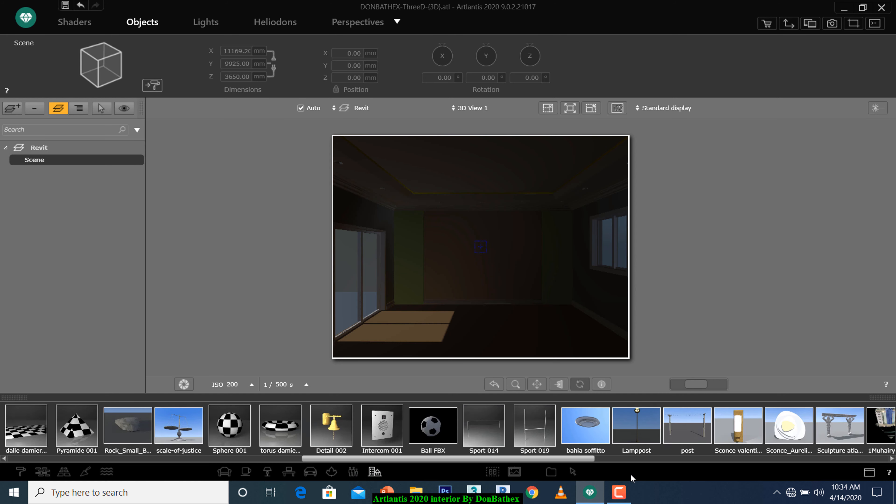
Step: Browse the catalog's people billboards and its background and poster image category
{"action": "left_click", "coordinate": [486, 472]}
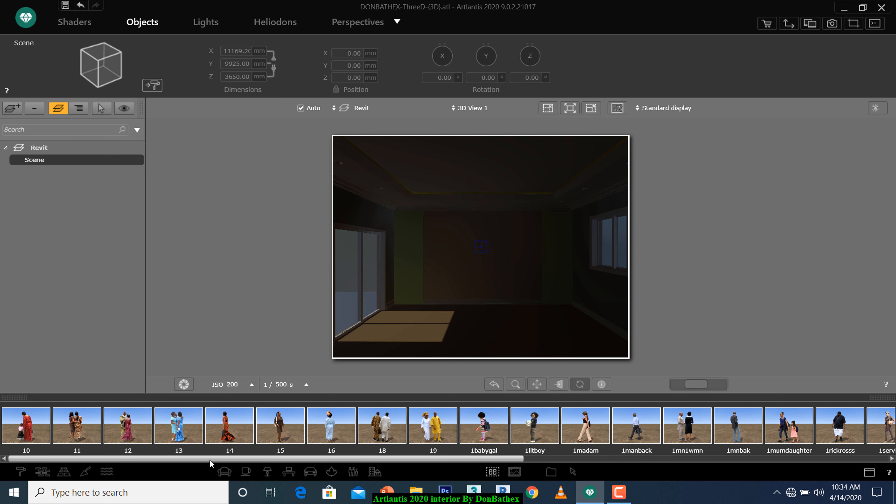
{"action": "left_click_drag", "start_coordinate": [149, 458], "coordinate": [394, 463]}
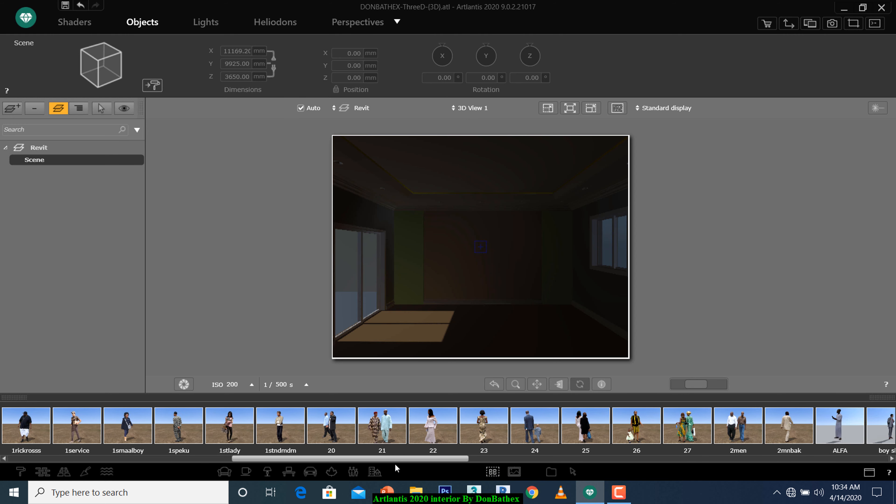
{"action": "scroll", "coordinate": [480, 470], "scroll_direction": "down", "scroll_amount": 5}
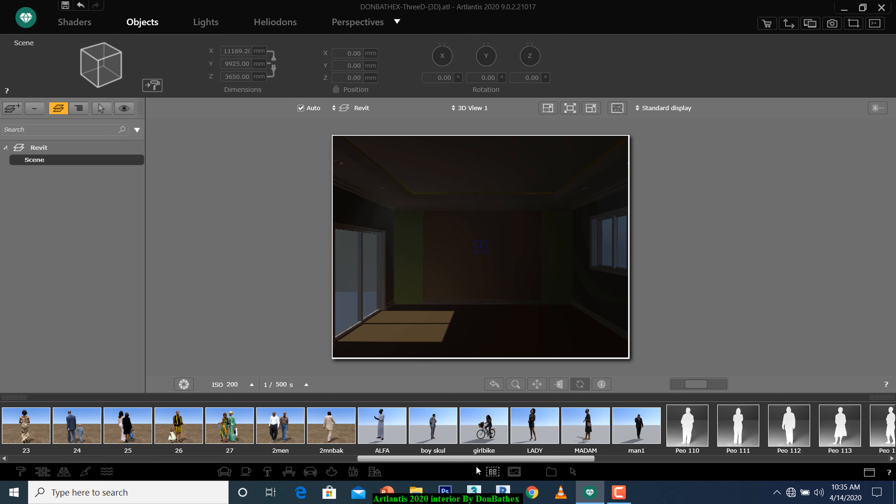
{"action": "scroll", "coordinate": [475, 465], "scroll_direction": "down", "scroll_amount": 15}
{"action": "left_click_drag", "start_coordinate": [668, 463], "coordinate": [252, 458]}
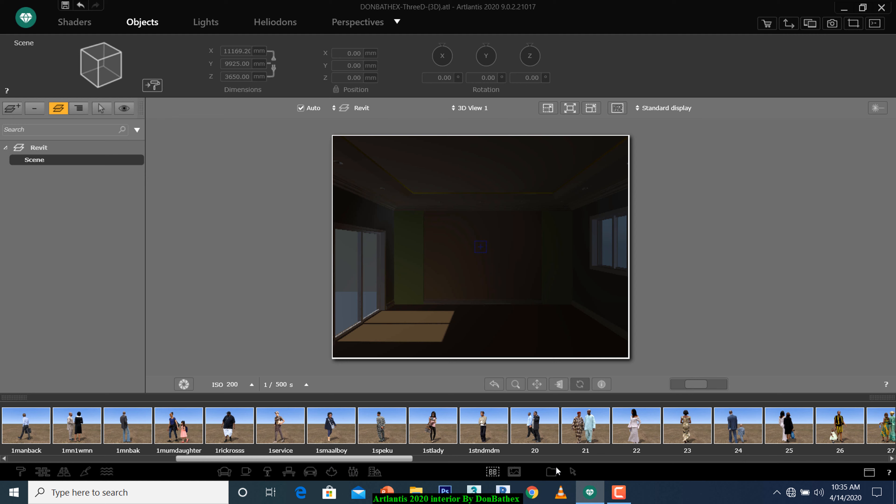
{"action": "left_click", "coordinate": [515, 471]}
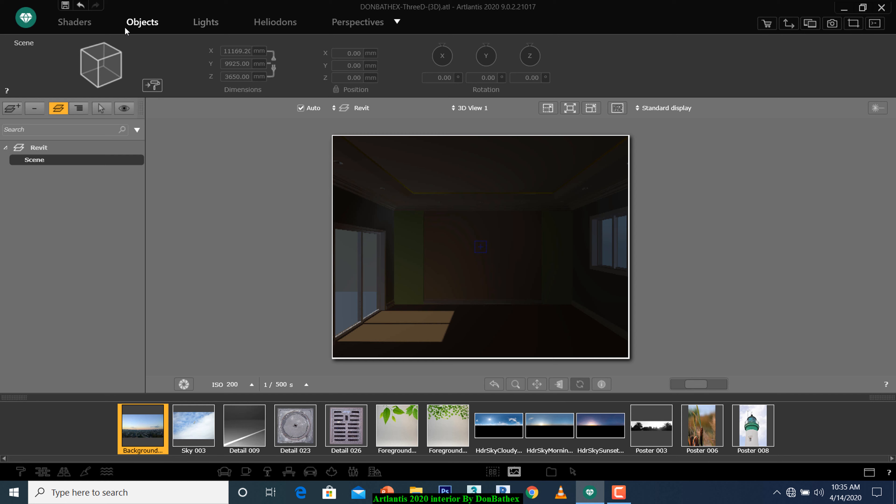
Step: In the Perspectives settings, enable the camera option beside Roll for 3D View 1 and duplicate that view
{"action": "left_click", "coordinate": [73, 22]}
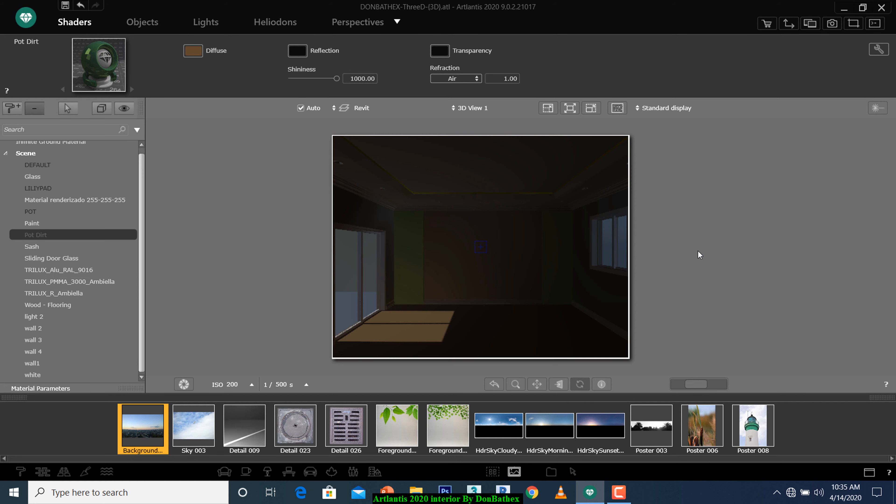
{"action": "left_click", "coordinate": [349, 22]}
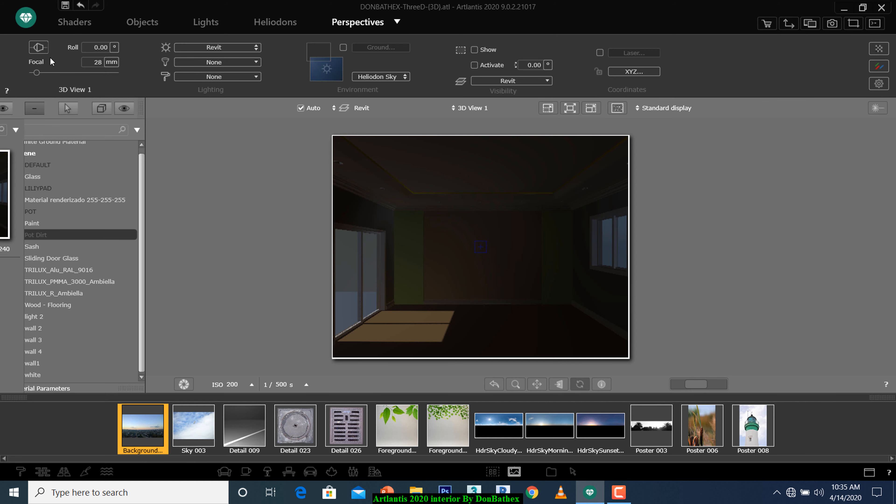
{"action": "left_click", "coordinate": [38, 48]}
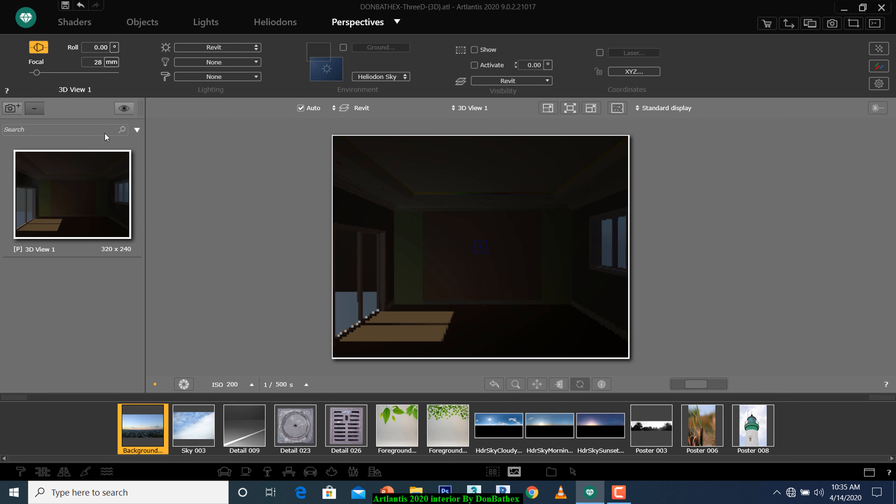
{"action": "left_click", "coordinate": [35, 49]}
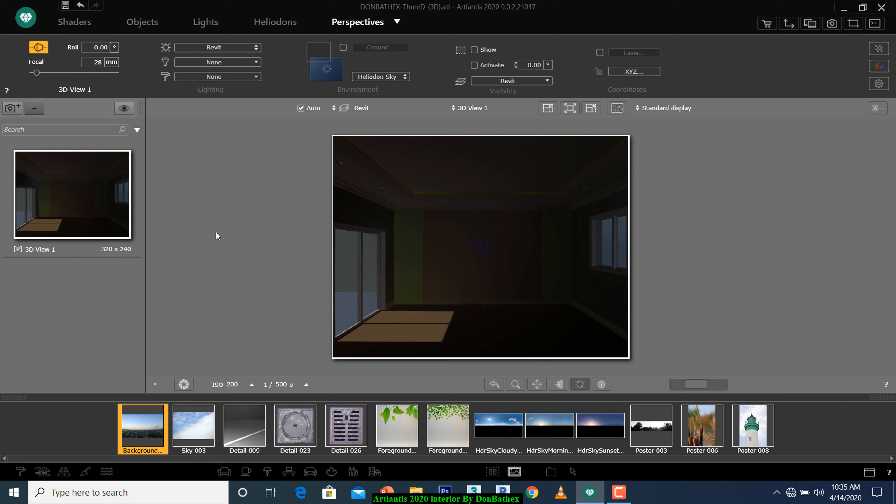
{"action": "right_click", "coordinate": [68, 190]}
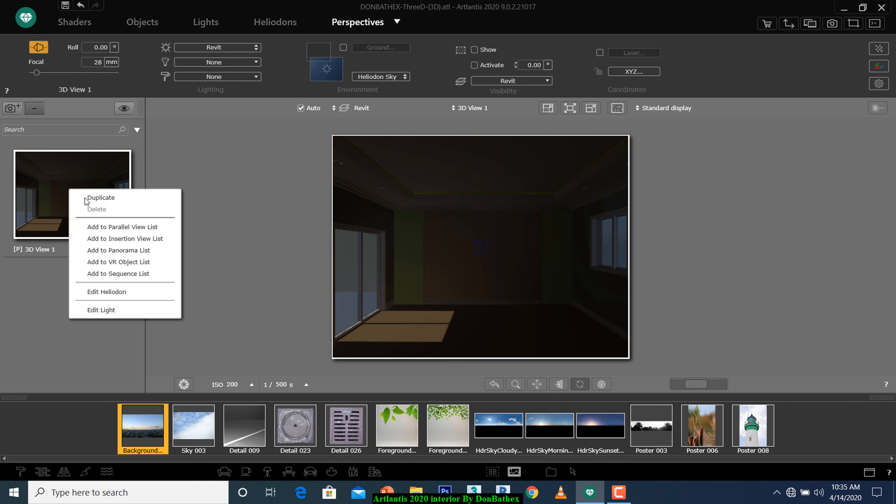
{"action": "left_click", "coordinate": [98, 198]}
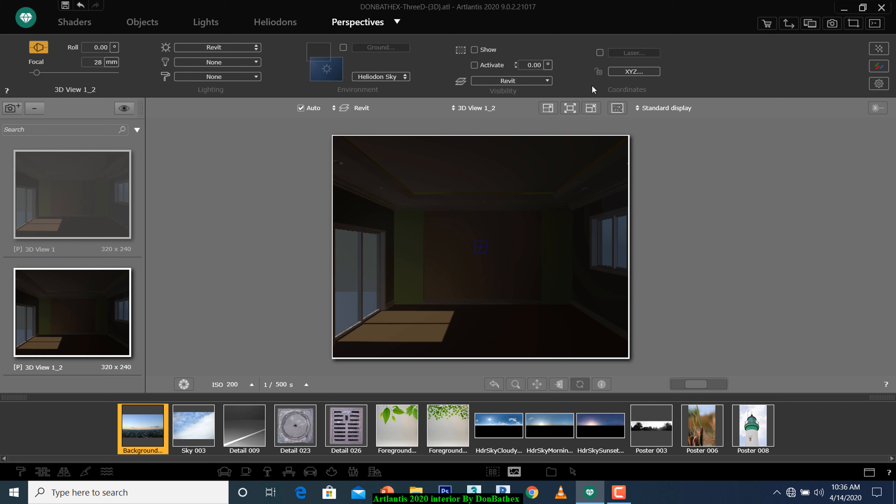
Step: Lock the duplicated view's camera coordinates and unlock them again
{"action": "left_click", "coordinate": [599, 72]}
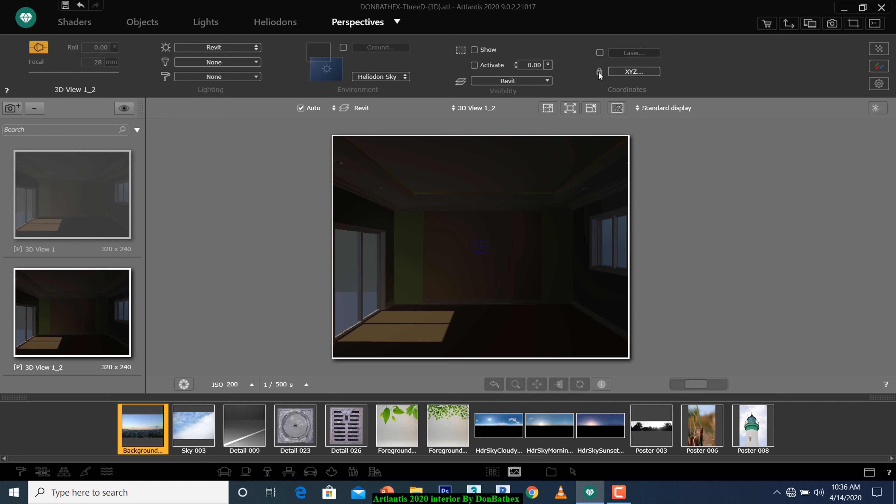
{"action": "left_click", "coordinate": [598, 72]}
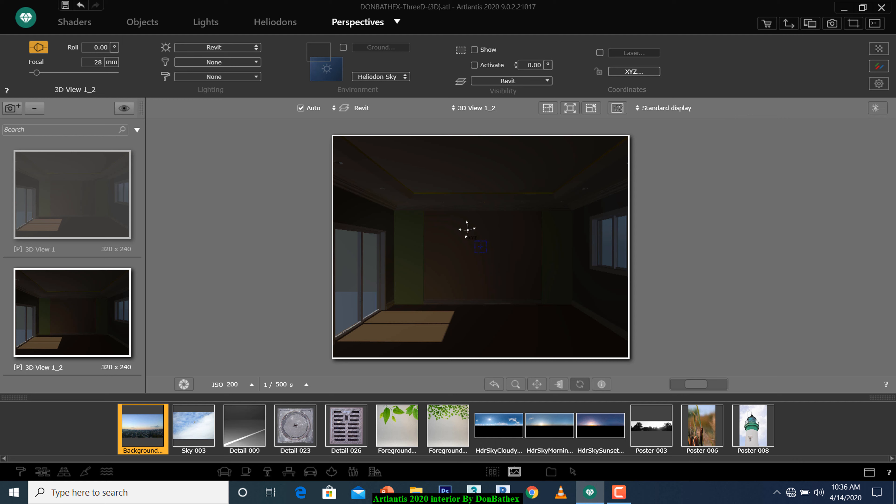
Step: Open the 2D View window and arrange it beside the preview so the camera of 3D View 1_2 is in sight
{"action": "left_click_drag", "start_coordinate": [691, 386], "coordinate": [679, 387]}
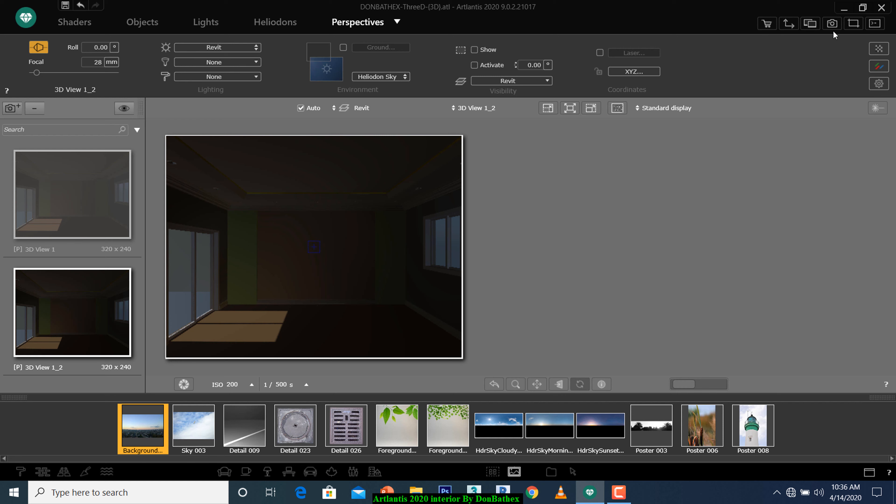
{"action": "left_click", "coordinate": [787, 22]}
{"action": "left_click", "coordinate": [788, 23]}
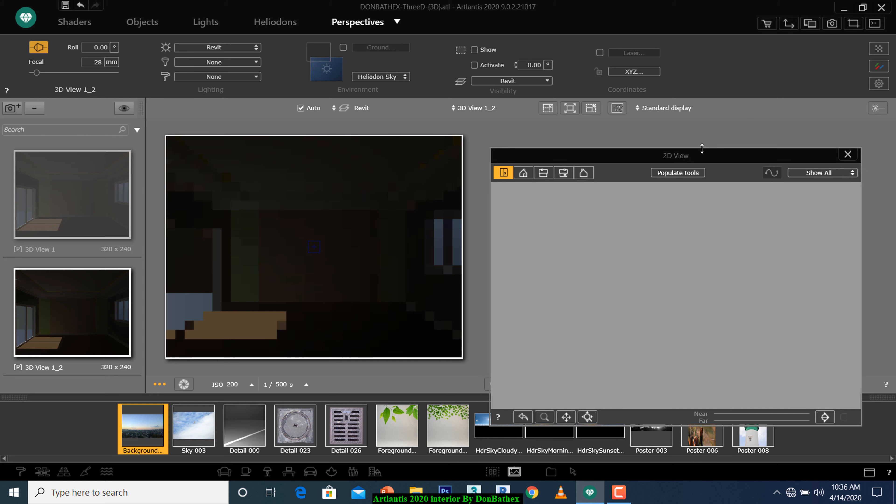
{"action": "mouse_move", "coordinate": [705, 119]}
{"action": "left_mouse_down"}
{"action": "mouse_move", "coordinate": [710, 105]}
{"action": "mouse_move", "coordinate": [704, 119]}
{"action": "left_mouse_up"}
{"action": "scroll", "coordinate": [756, 356], "scroll_direction": "up", "scroll_amount": 5}
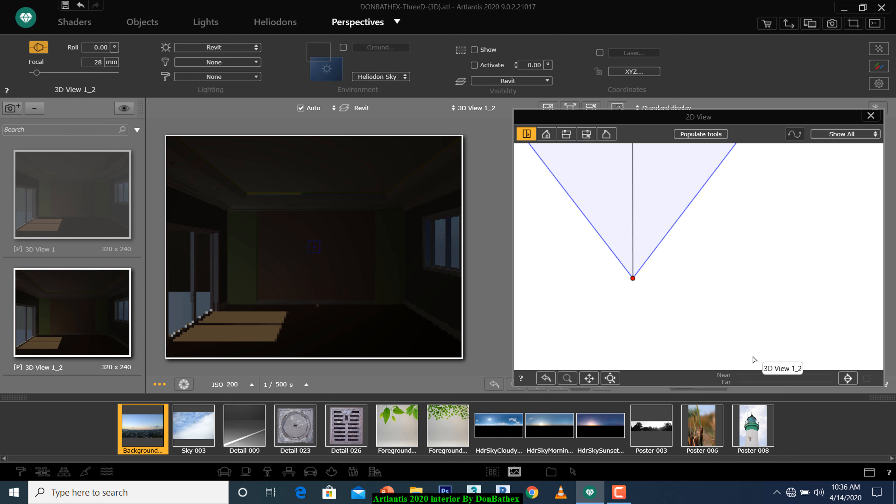
{"action": "scroll", "coordinate": [629, 280], "scroll_direction": "up", "scroll_amount": 2}
{"action": "scroll", "coordinate": [651, 263], "scroll_direction": "up", "scroll_amount": 5}
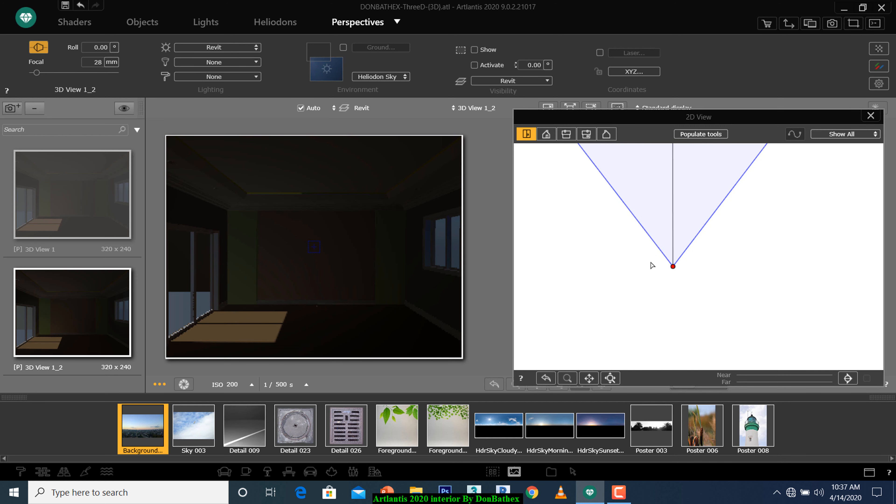
{"action": "scroll", "coordinate": [661, 282], "scroll_direction": "down", "scroll_amount": 3}
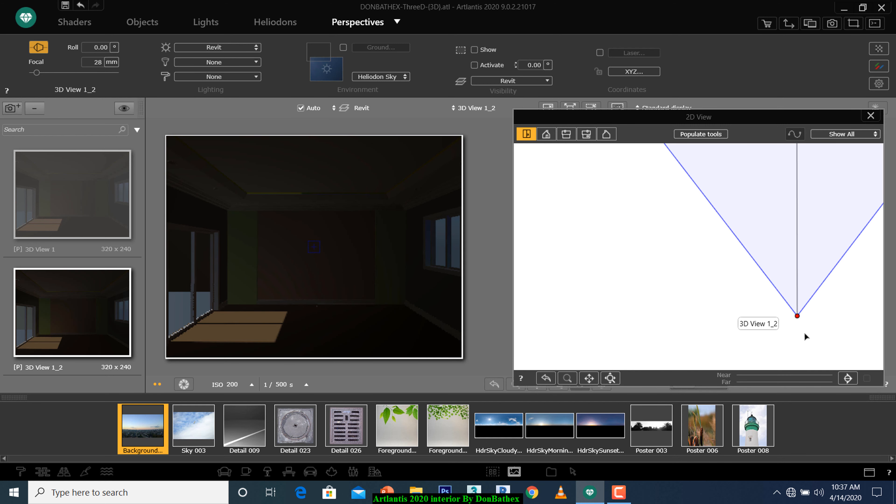
{"action": "scroll", "coordinate": [803, 332], "scroll_direction": "up", "scroll_amount": 2}
{"action": "scroll", "coordinate": [625, 285], "scroll_direction": "up", "scroll_amount": 3}
{"action": "scroll", "coordinate": [722, 307], "scroll_direction": "down", "scroll_amount": 3}
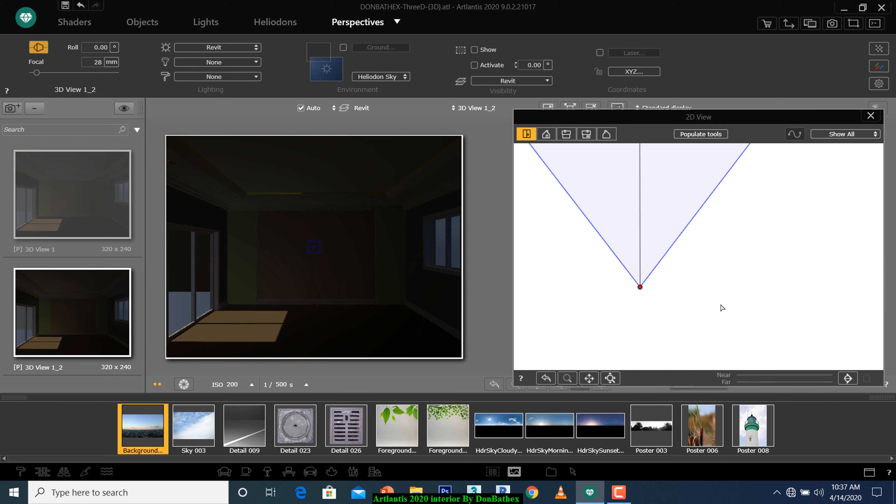
Step: Turn on clipping in the 2D top view and adjust the Near plane until the room plan and camera cone both show
{"action": "left_click", "coordinate": [848, 378]}
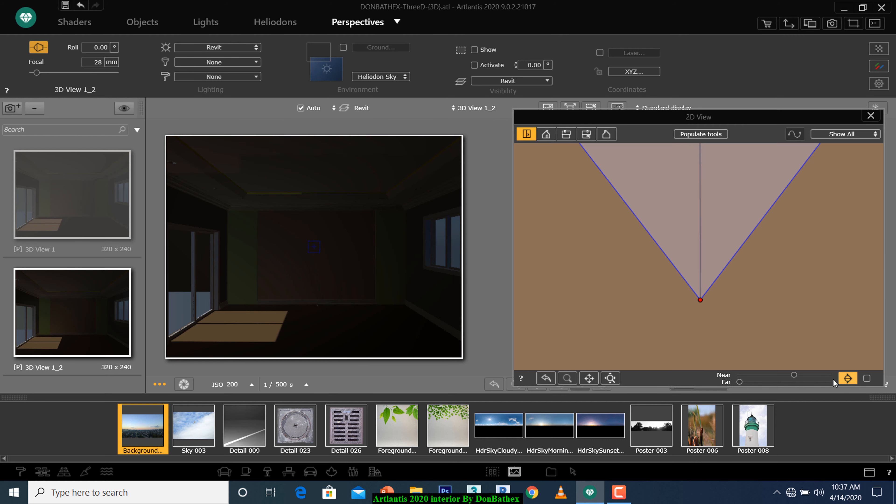
{"action": "scroll", "coordinate": [676, 283], "scroll_direction": "down", "scroll_amount": 4}
{"action": "scroll", "coordinate": [721, 295], "scroll_direction": "down", "scroll_amount": 5}
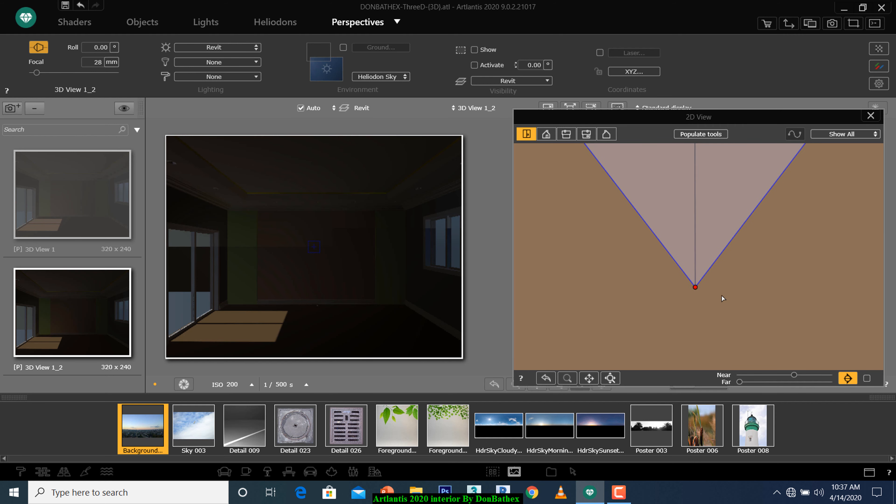
{"action": "scroll", "coordinate": [721, 296], "scroll_direction": "down", "scroll_amount": 5}
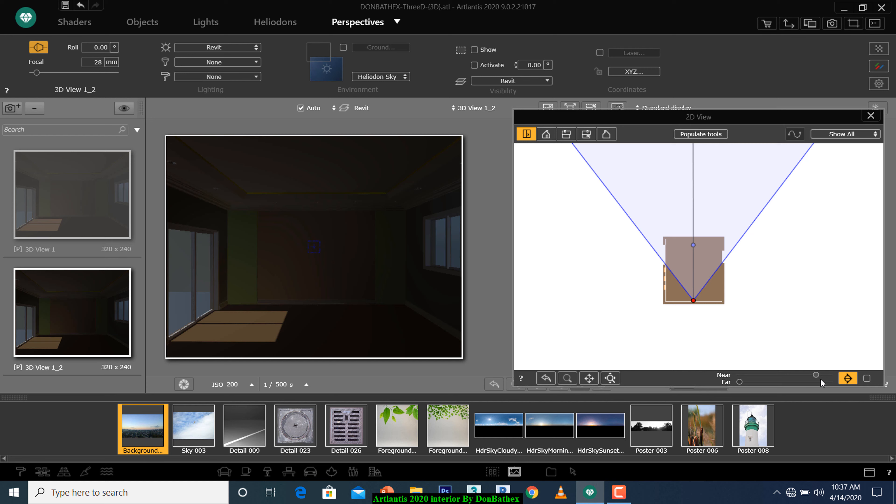
{"action": "left_click_drag", "start_coordinate": [820, 380], "coordinate": [780, 381]}
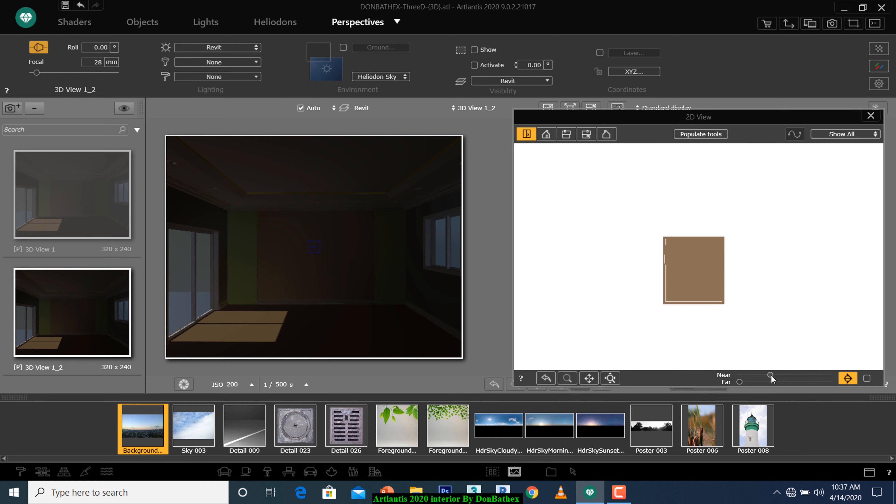
{"action": "left_click_drag", "start_coordinate": [761, 376], "coordinate": [789, 377]}
{"action": "scroll", "coordinate": [693, 266], "scroll_direction": "up", "scroll_amount": 2}
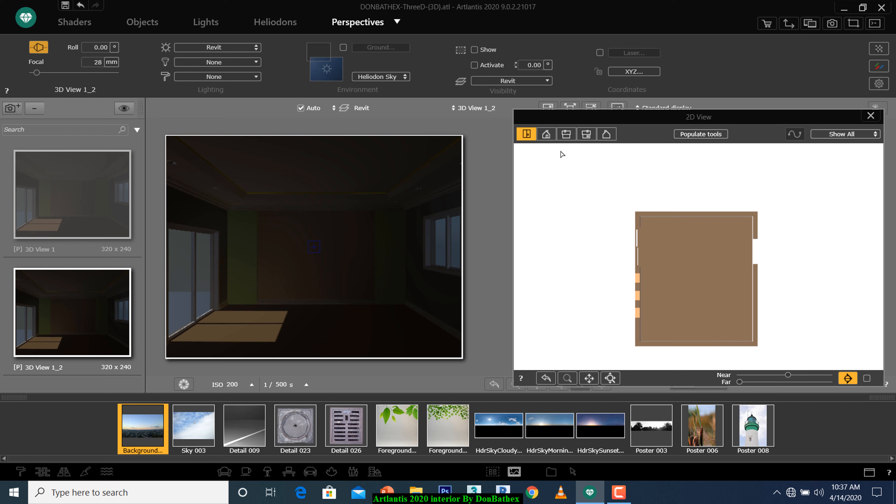
{"action": "left_click_drag", "start_coordinate": [788, 375], "coordinate": [807, 376]}
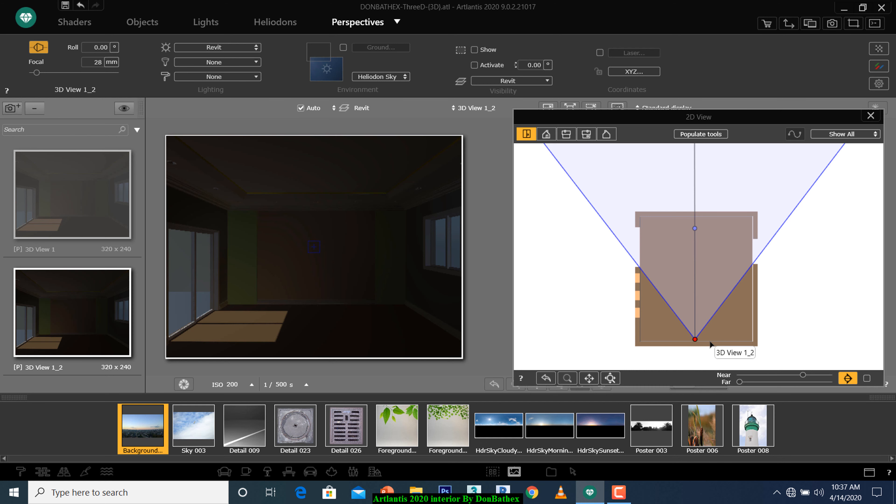
Step: Shift the 3D View 1_2 camera slightly along the room's rear wall, and undo the trial camera moves made on 3D View 1
{"action": "left_click", "coordinate": [727, 341]}
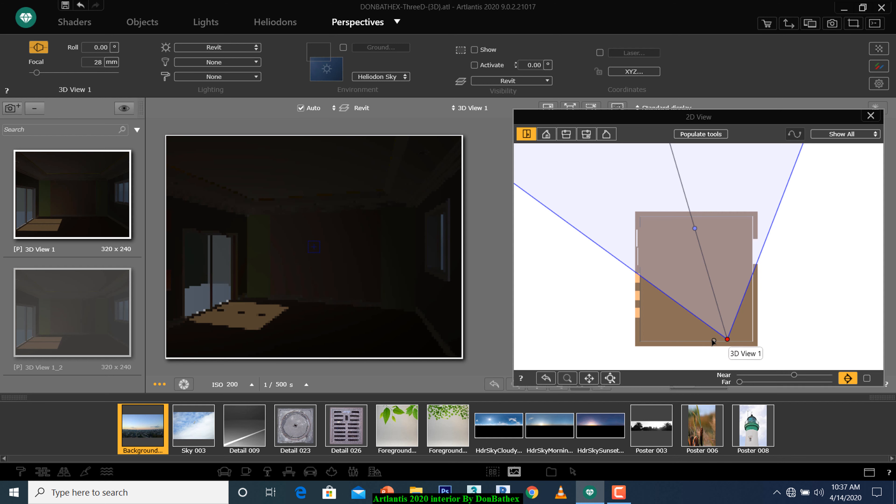
{"action": "left_click_drag", "start_coordinate": [727, 338], "coordinate": [665, 338]}
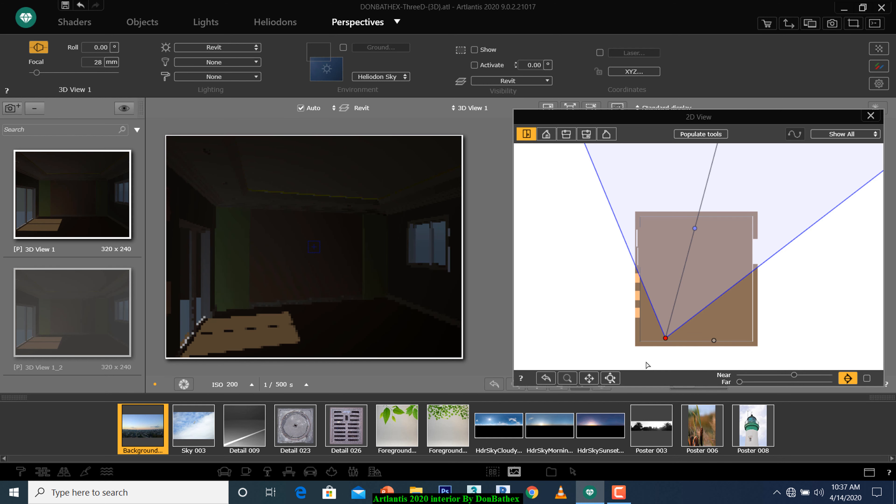
{"action": "key", "text": "ctrl+z"}
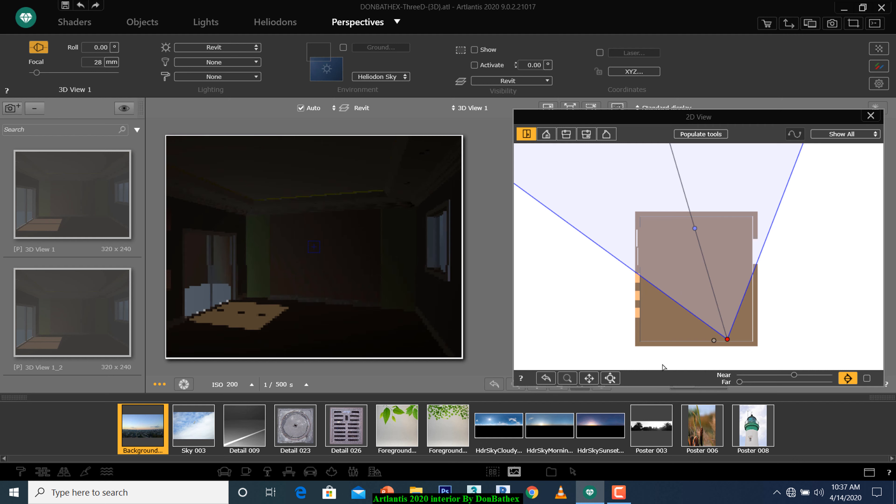
{"action": "key", "text": "ctrl+y"}
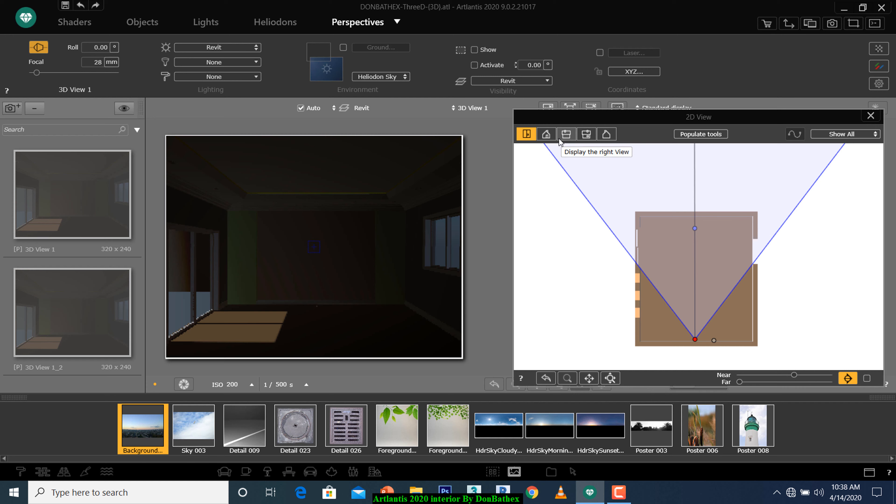
Step: Inspect the room's two side elevations in the 2D view with different Near clipping, and return to the top view
{"action": "left_click", "coordinate": [546, 136]}
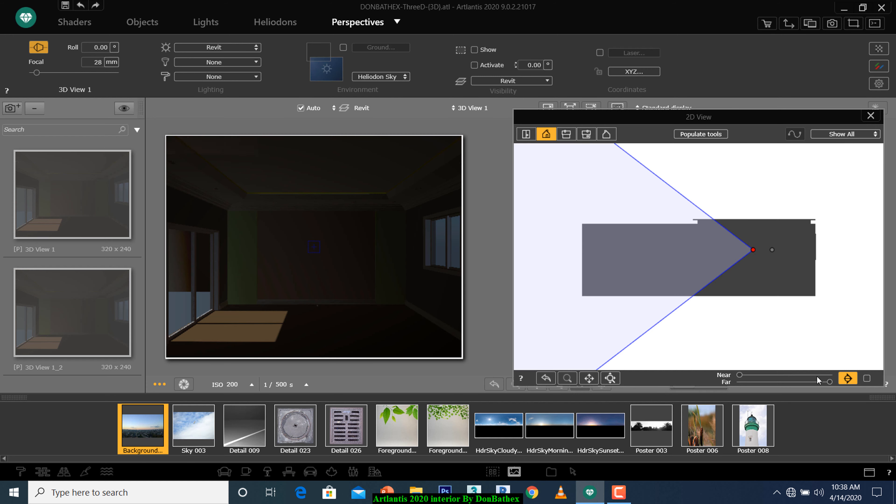
{"action": "left_click_drag", "start_coordinate": [740, 375], "coordinate": [815, 376]}
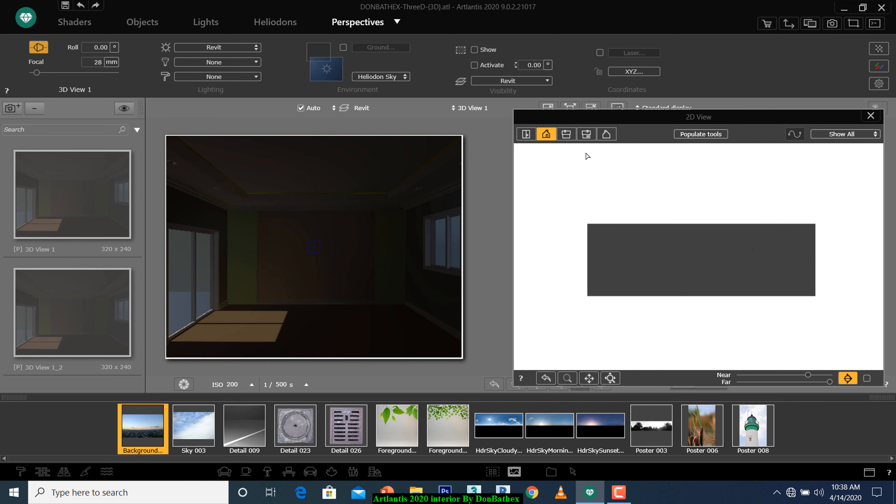
{"action": "left_click", "coordinate": [567, 135]}
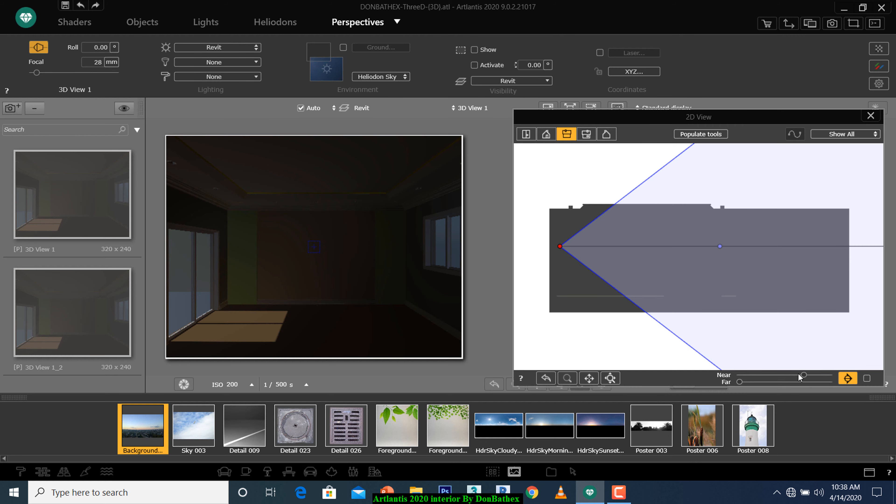
{"action": "mouse_move", "coordinate": [800, 376]}
{"action": "left_mouse_down"}
{"action": "mouse_move", "coordinate": [773, 375]}
{"action": "mouse_move", "coordinate": [814, 376]}
{"action": "left_mouse_up"}
{"action": "scroll", "coordinate": [560, 249], "scroll_direction": "up", "scroll_amount": 3}
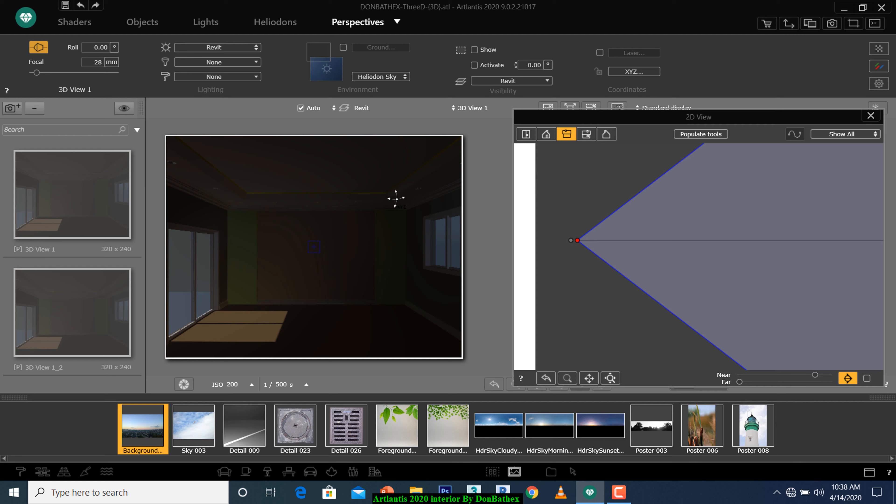
{"action": "left_click", "coordinate": [526, 134]}
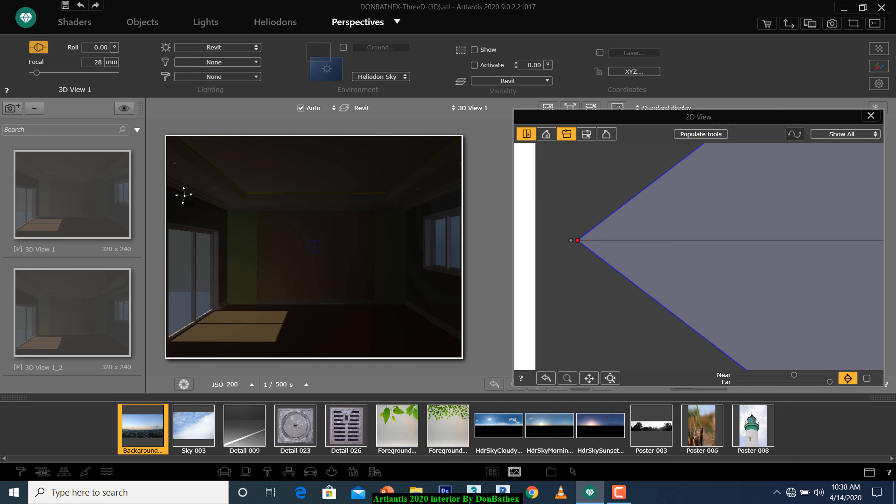
Step: Preview 3D View 1_2, make 3D View 1 active again, and move the 2D View window closer to the preview
{"action": "left_click", "coordinate": [91, 299]}
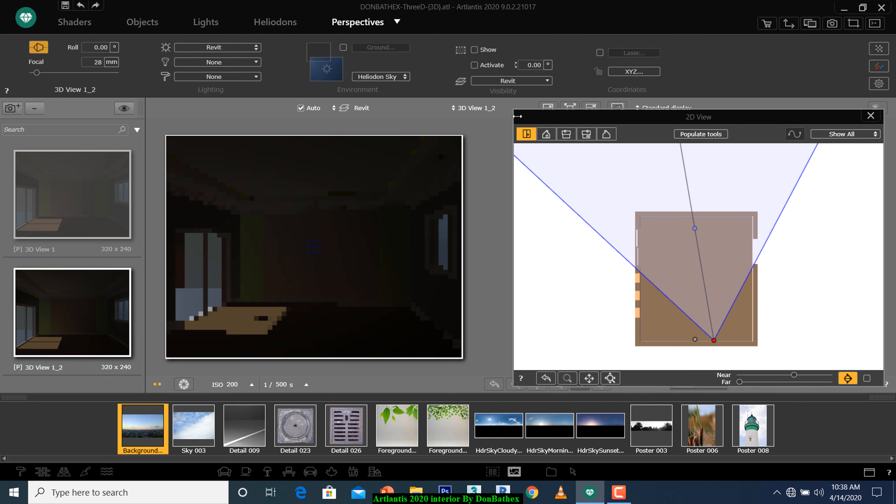
{"action": "left_click", "coordinate": [66, 186]}
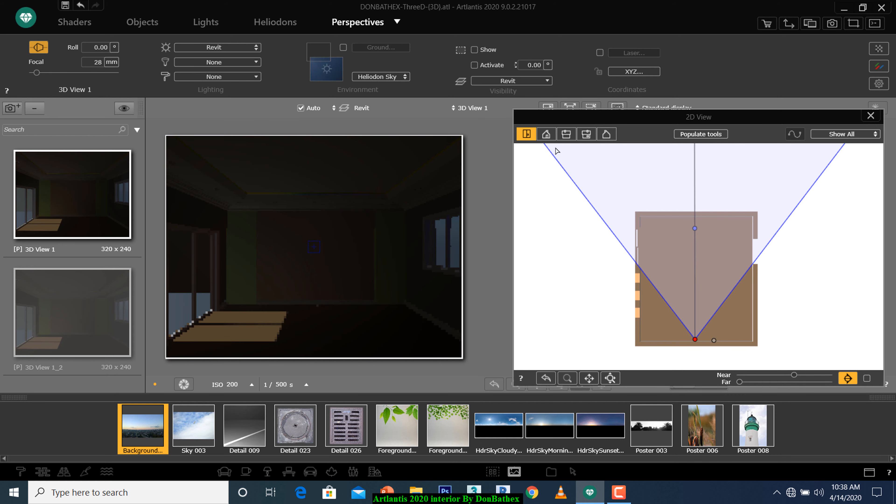
{"action": "left_click_drag", "start_coordinate": [554, 117], "coordinate": [530, 122]}
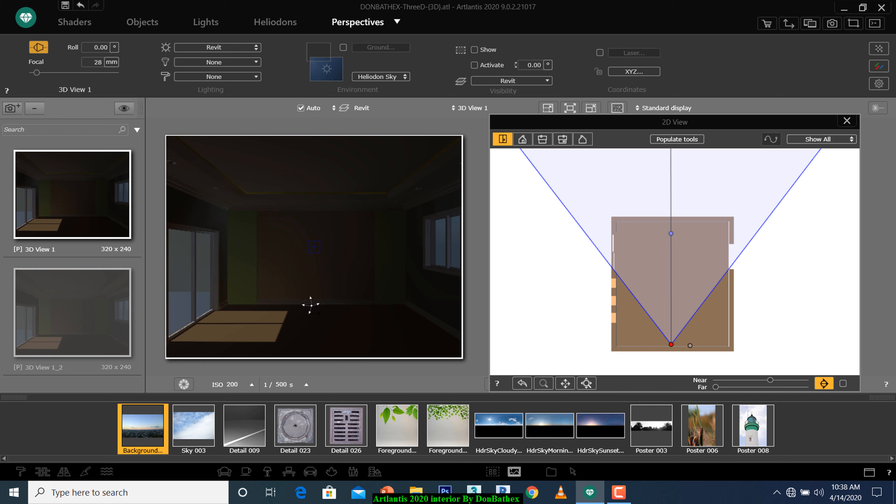
Step: Browse the furniture objects in the media catalog and place the Bed IKEA object on the room's floor in the preview
{"action": "left_click", "coordinate": [141, 22]}
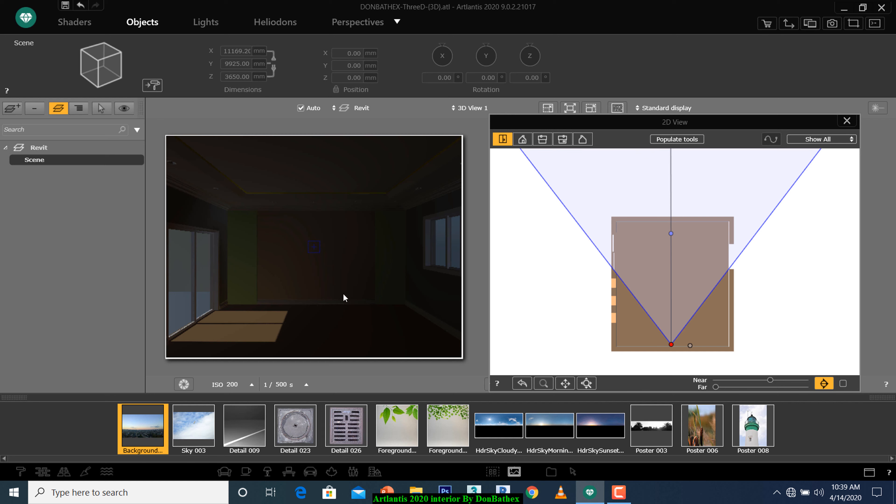
{"action": "left_click", "coordinate": [225, 472]}
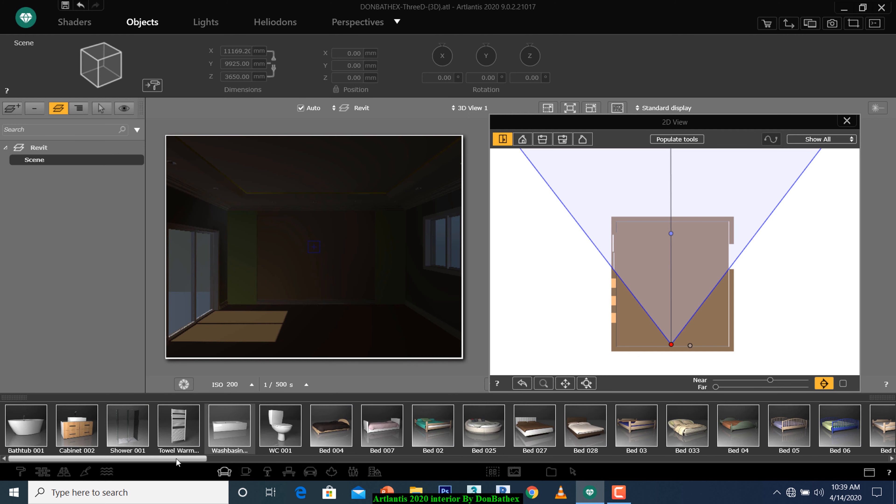
{"action": "left_click", "coordinate": [168, 460]}
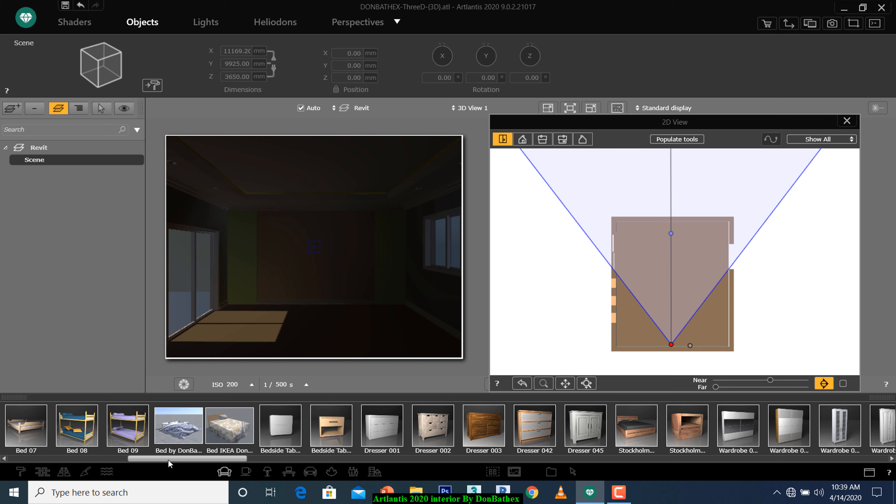
{"action": "left_click_drag", "start_coordinate": [168, 459], "coordinate": [883, 462]}
{"action": "left_click_drag", "start_coordinate": [713, 456], "coordinate": [128, 473]}
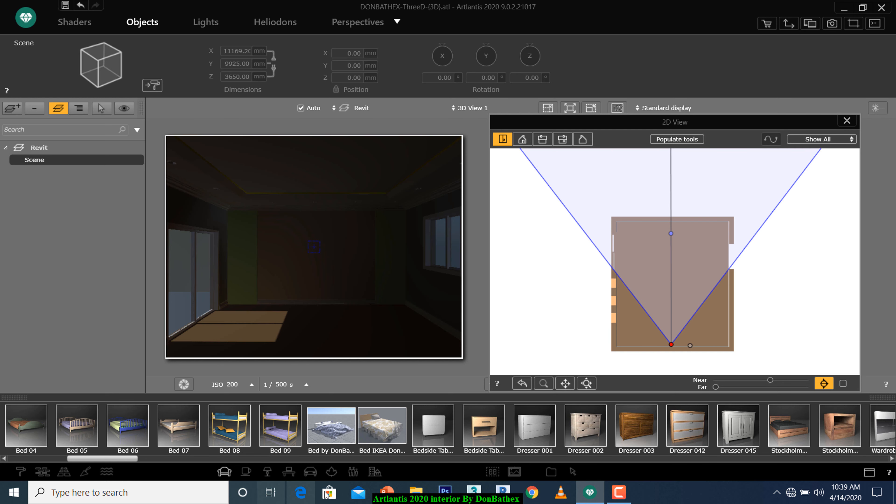
{"action": "left_click", "coordinate": [393, 431]}
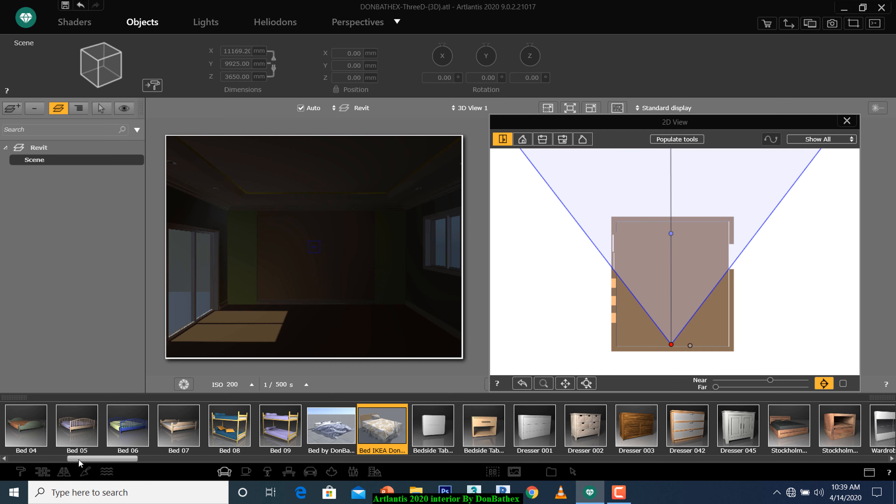
{"action": "mouse_move", "coordinate": [78, 459]}
{"action": "left_mouse_down"}
{"action": "mouse_move", "coordinate": [28, 458]}
{"action": "mouse_move", "coordinate": [190, 464]}
{"action": "mouse_move", "coordinate": [95, 465]}
{"action": "left_mouse_up"}
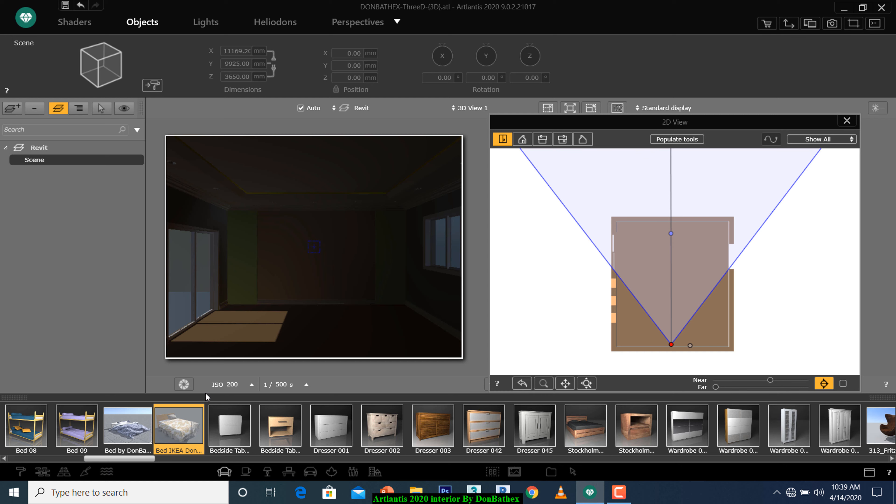
{"action": "left_click_drag", "start_coordinate": [206, 395], "coordinate": [315, 323]}
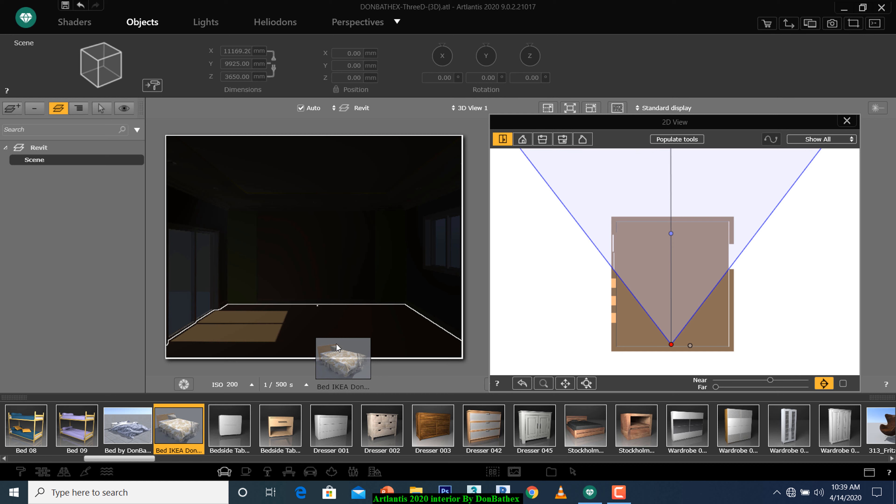
{"action": "left_click_drag", "start_coordinate": [335, 343], "coordinate": [336, 345]}
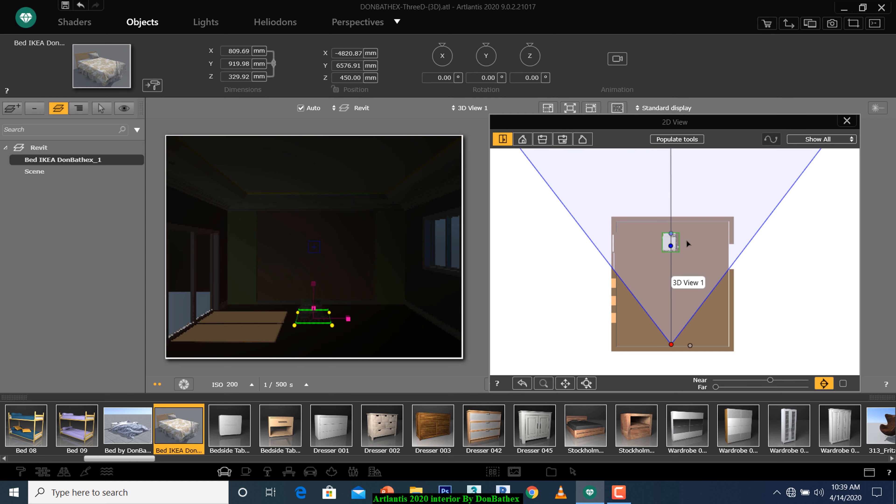
Step: Enlarge the bed proportionally to about 2576 × 2927 × 1050 mm and move it inside the room against the rear wall
{"action": "scroll", "coordinate": [687, 245], "scroll_direction": "up", "scroll_amount": 3}
{"action": "left_click", "coordinate": [666, 248]}
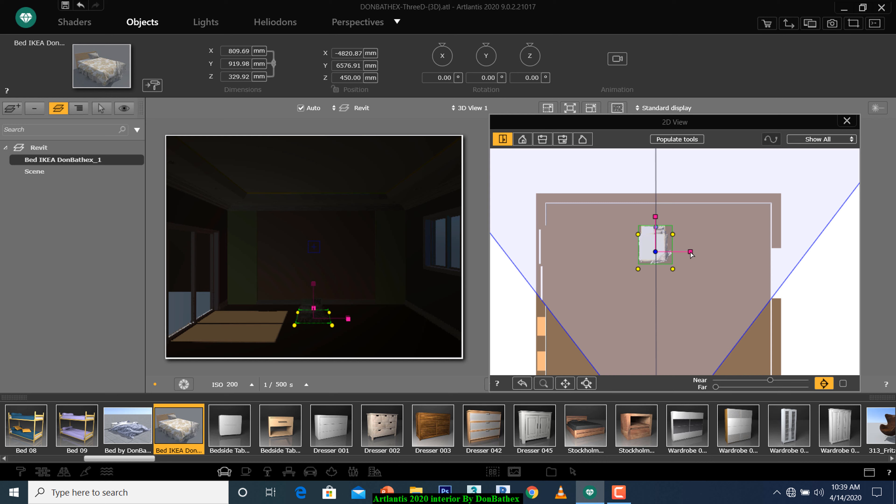
{"action": "left_click_drag", "start_coordinate": [690, 252], "coordinate": [764, 261]}
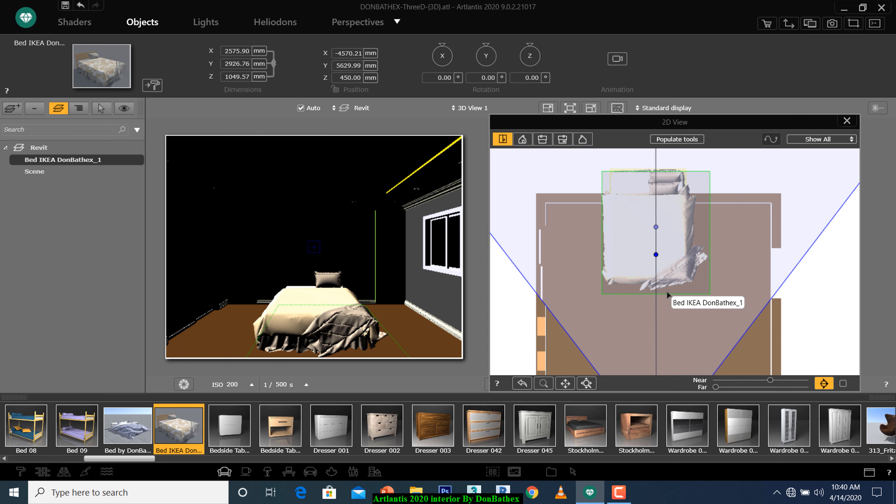
{"action": "mouse_move", "coordinate": [666, 288]}
{"action": "left_mouse_down"}
{"action": "mouse_move", "coordinate": [666, 297]}
{"action": "mouse_move", "coordinate": [658, 290]}
{"action": "left_mouse_up"}
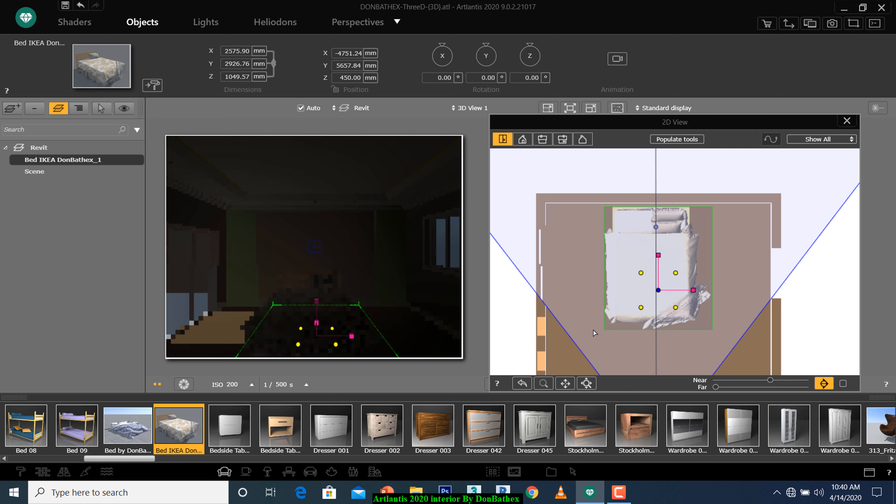
Step: Undo a trial rotation of the bed, and reduce it to about 2205 × 2505 × 898 mm, centred on the rear wall
{"action": "scroll", "coordinate": [624, 241], "scroll_direction": "down", "scroll_amount": 4}
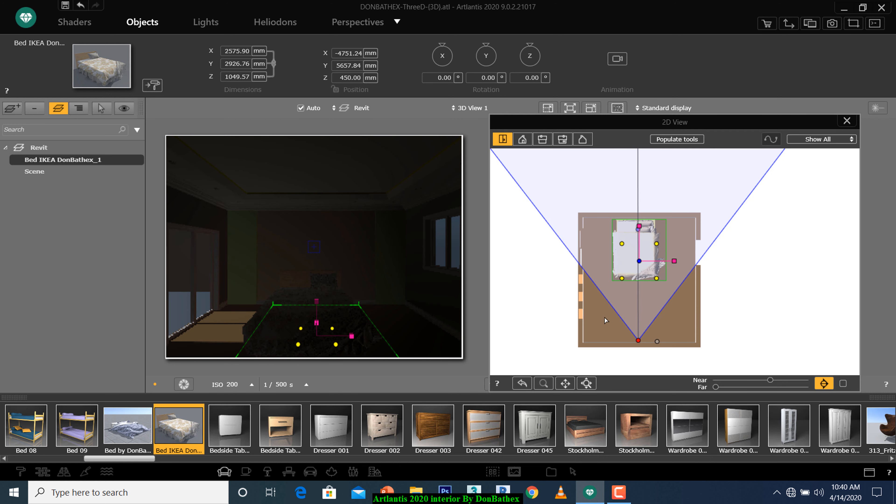
{"action": "scroll", "coordinate": [638, 247], "scroll_direction": "up", "scroll_amount": 3}
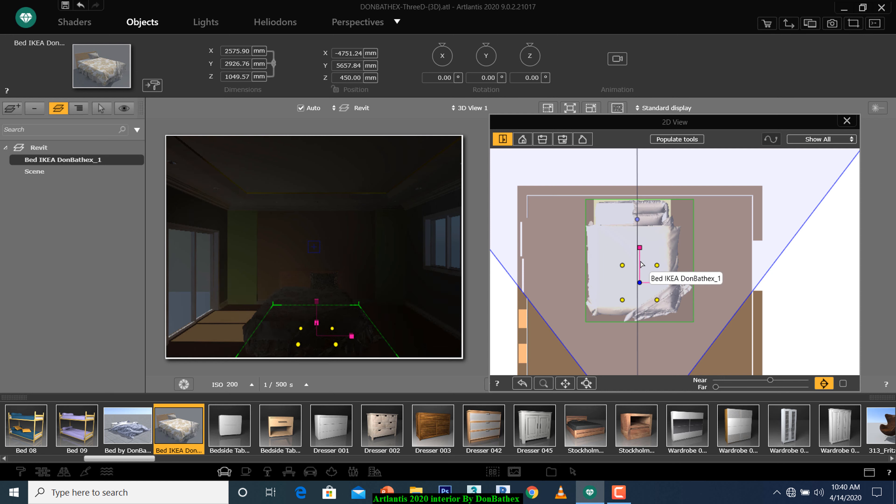
{"action": "left_click_drag", "start_coordinate": [656, 265], "coordinate": [661, 284]}
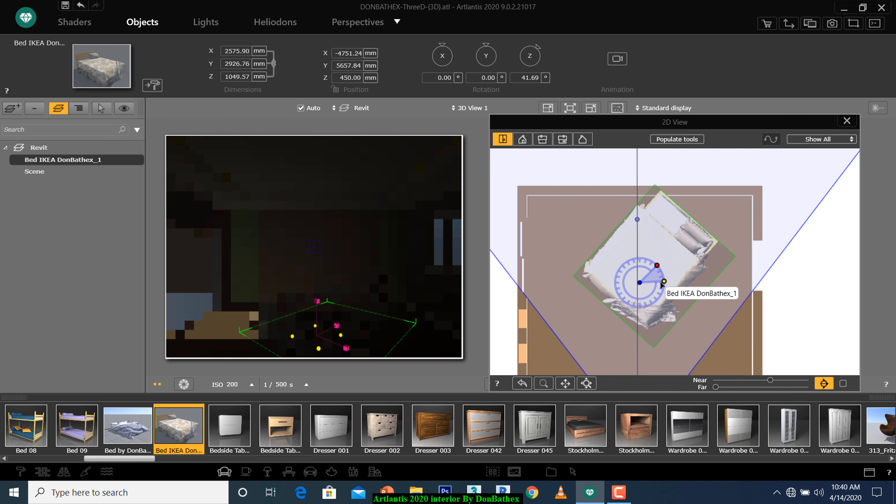
{"action": "key", "text": "ctrl+z"}
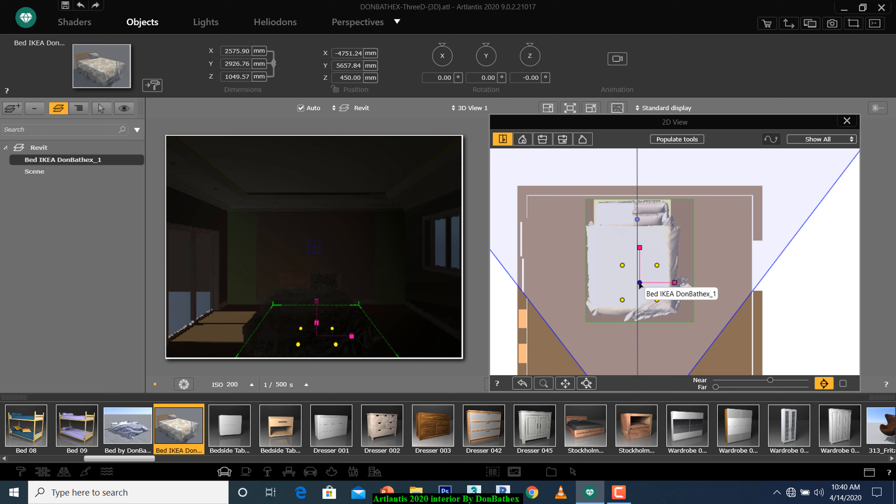
{"action": "mouse_move", "coordinate": [639, 283]}
{"action": "left_mouse_down"}
{"action": "mouse_move", "coordinate": [674, 282]}
{"action": "mouse_move", "coordinate": [638, 271]}
{"action": "left_mouse_up"}
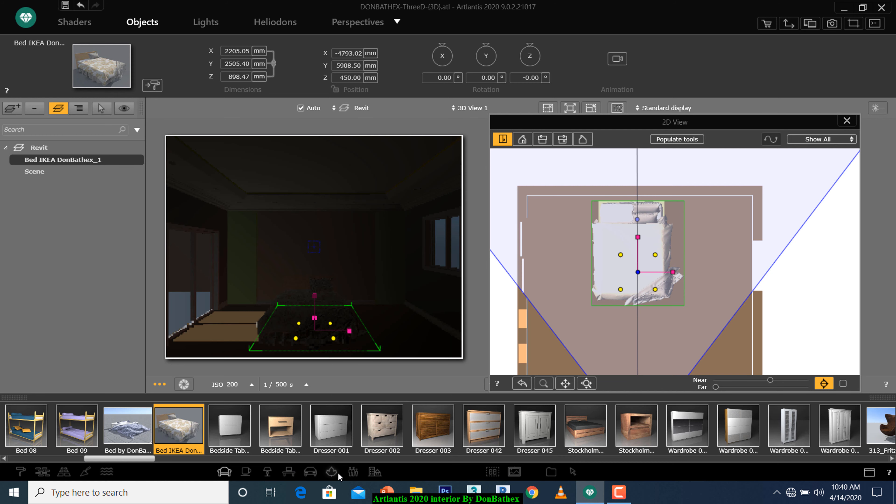
Step: Find the Ficos_Lyrata potted plant among the plant objects and place it on the floor between the bed and the glazed side wall
{"action": "left_click", "coordinate": [331, 472]}
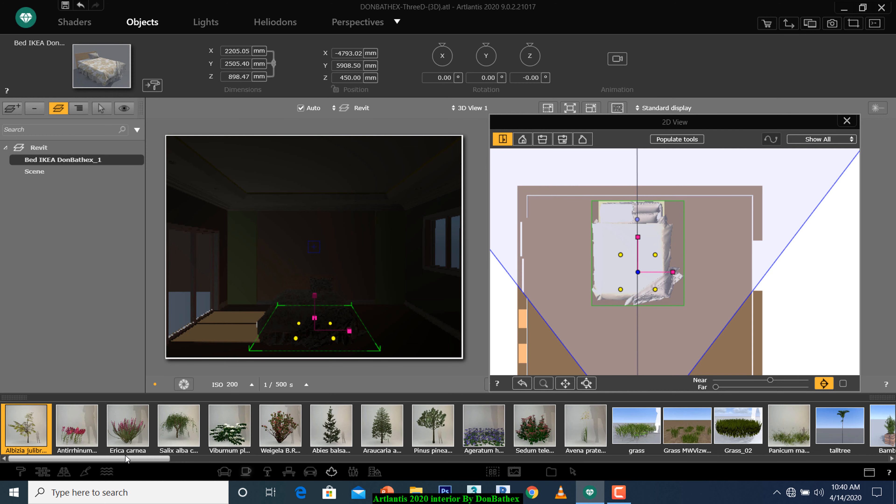
{"action": "left_click_drag", "start_coordinate": [131, 460], "coordinate": [446, 468]}
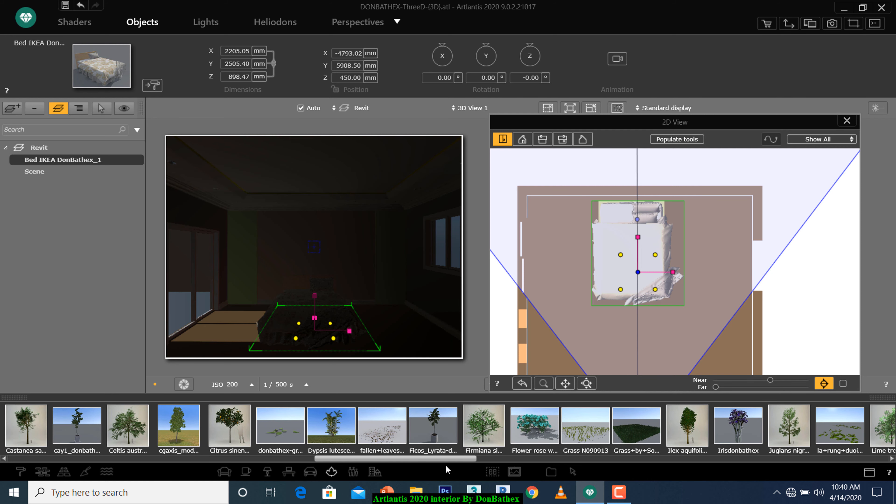
{"action": "left_click", "coordinate": [438, 447]}
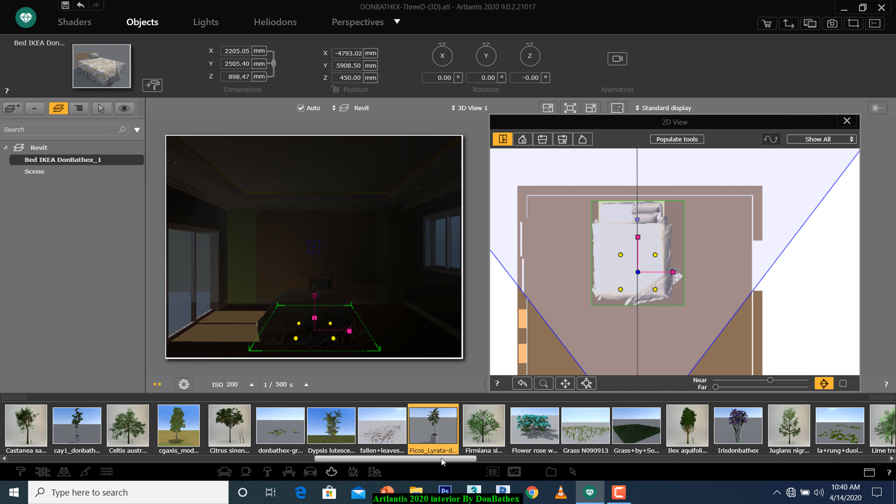
{"action": "left_click_drag", "start_coordinate": [470, 461], "coordinate": [438, 458]}
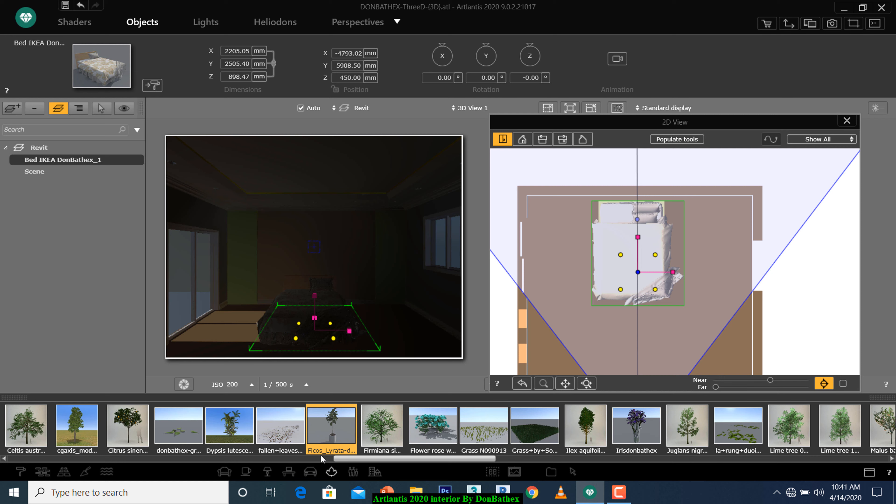
{"action": "left_click_drag", "start_coordinate": [329, 434], "coordinate": [603, 327]}
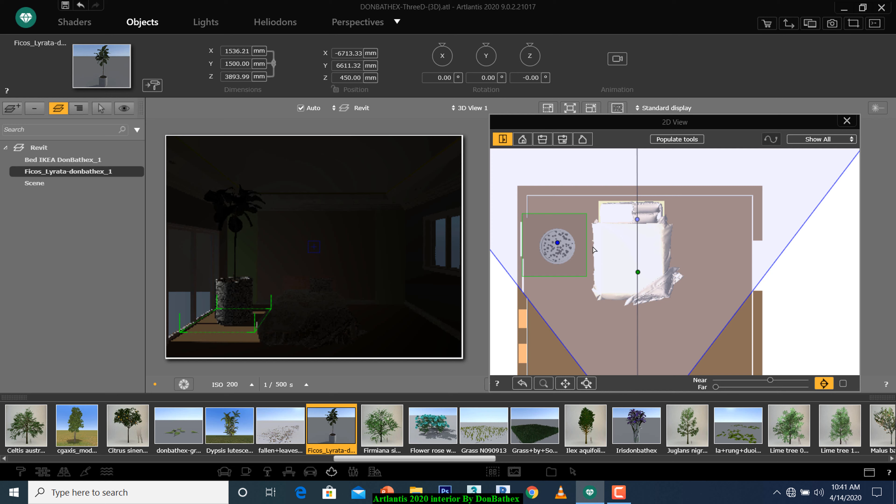
Step: Scale the potted plant down to about 660 × 644 × 1672 mm and move it into the rear corner beside the glazed doors
{"action": "left_click", "coordinate": [566, 244]}
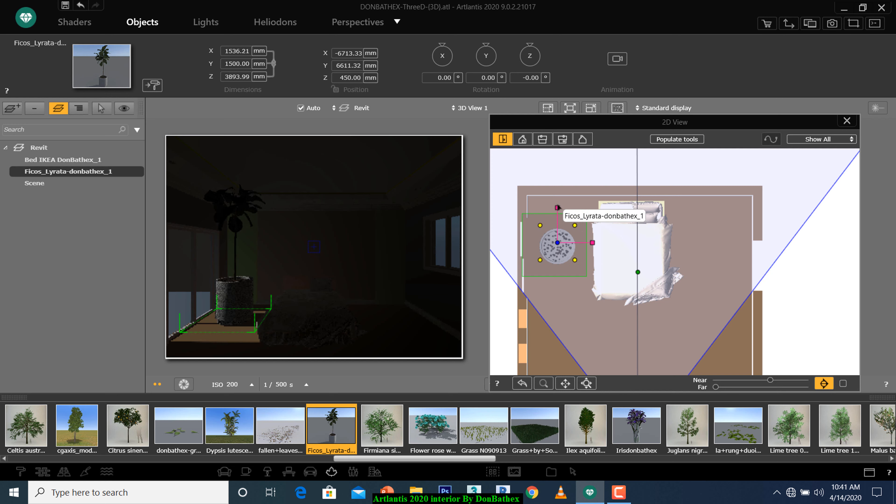
{"action": "left_click_drag", "start_coordinate": [558, 210], "coordinate": [558, 229]}
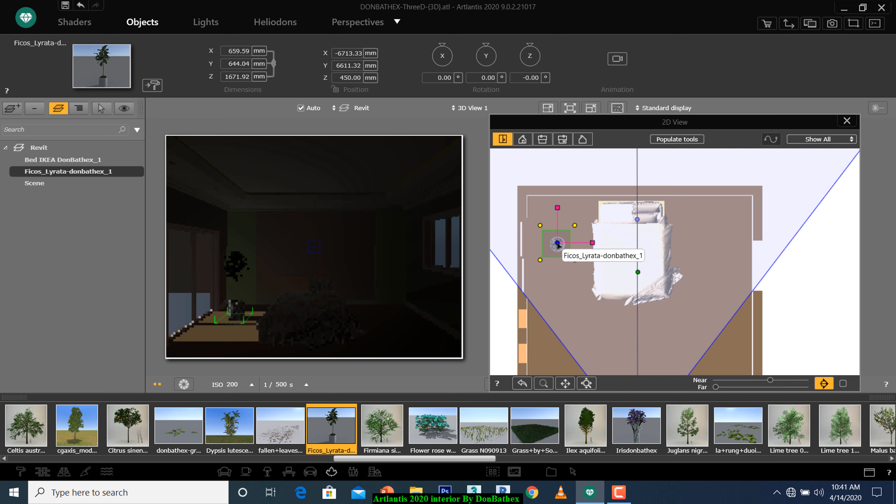
{"action": "left_click_drag", "start_coordinate": [549, 211], "coordinate": [544, 209]}
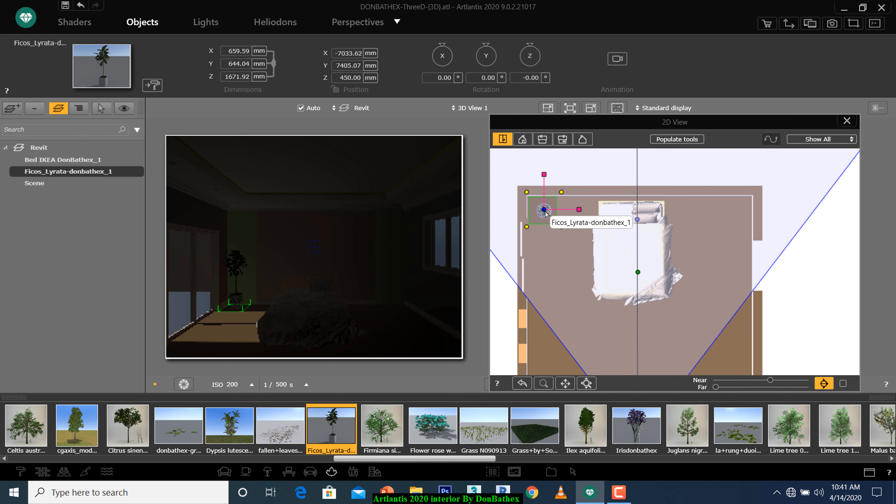
{"action": "left_click_drag", "start_coordinate": [544, 209], "coordinate": [545, 209]}
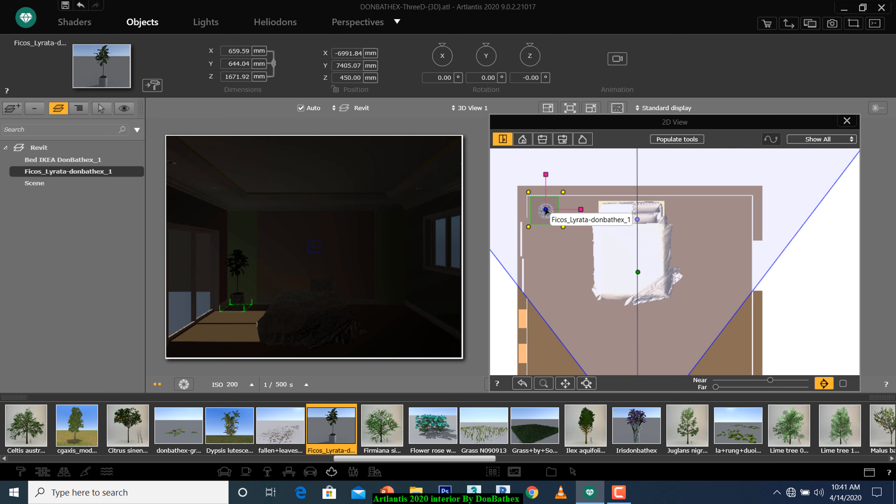
Step: Duplicate the potted plant into the opposite rear corner of the room and save the project
{"action": "left_click_drag", "start_coordinate": [546, 210], "coordinate": [769, 213], "text": "alt"}
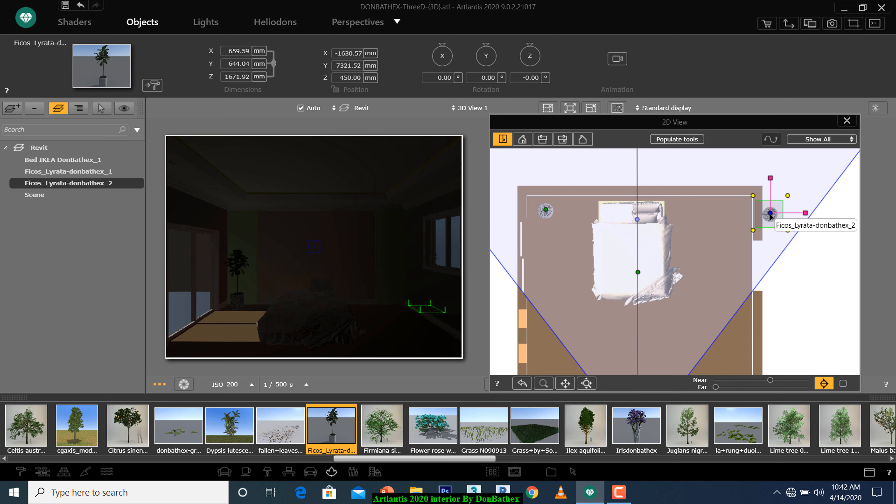
{"action": "left_click_drag", "start_coordinate": [771, 216], "coordinate": [737, 212]}
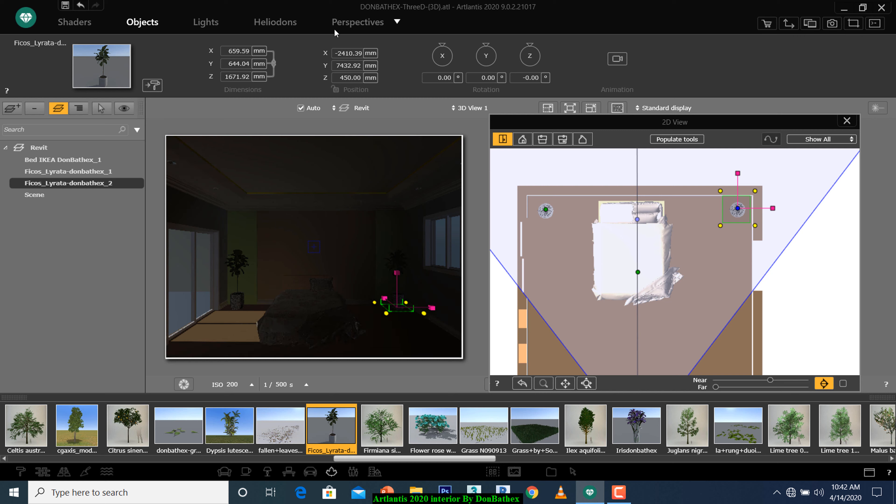
{"action": "left_click", "coordinate": [65, 6]}
Step: Raise the Revit heliodon's sun power to about 68.69 to brighten the room
{"action": "left_click", "coordinate": [350, 21]}
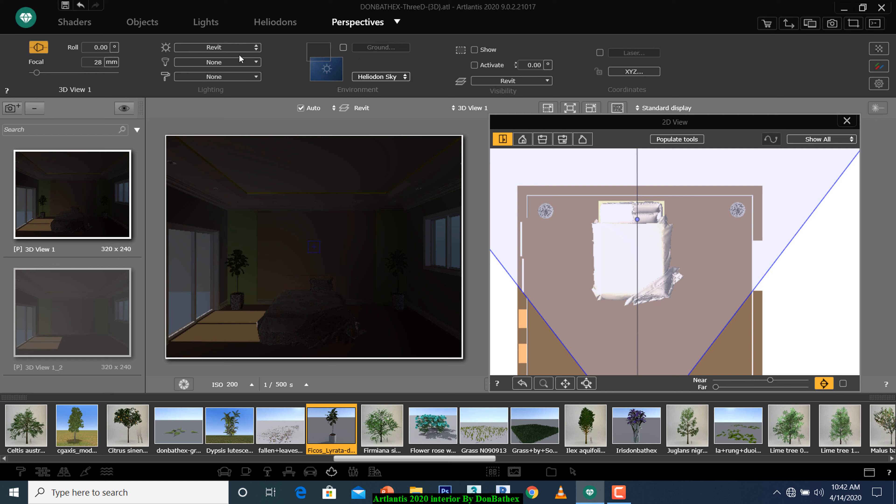
{"action": "left_click", "coordinate": [273, 22]}
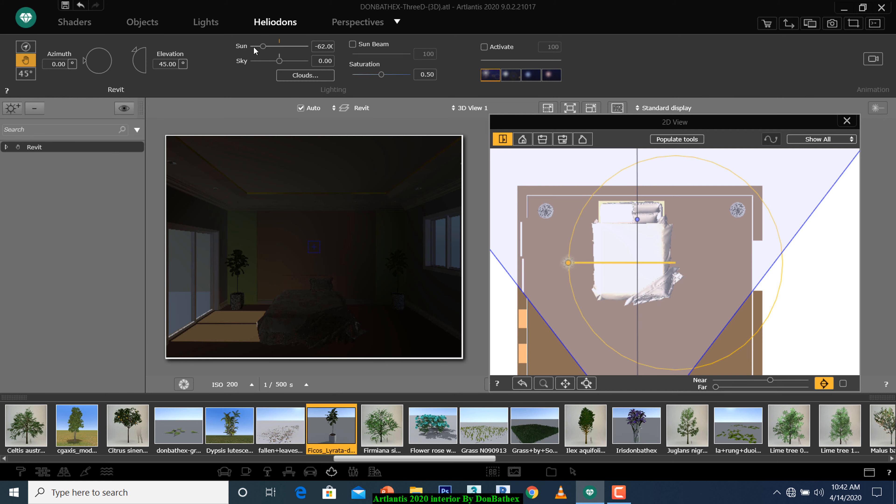
{"action": "left_click", "coordinate": [294, 46]}
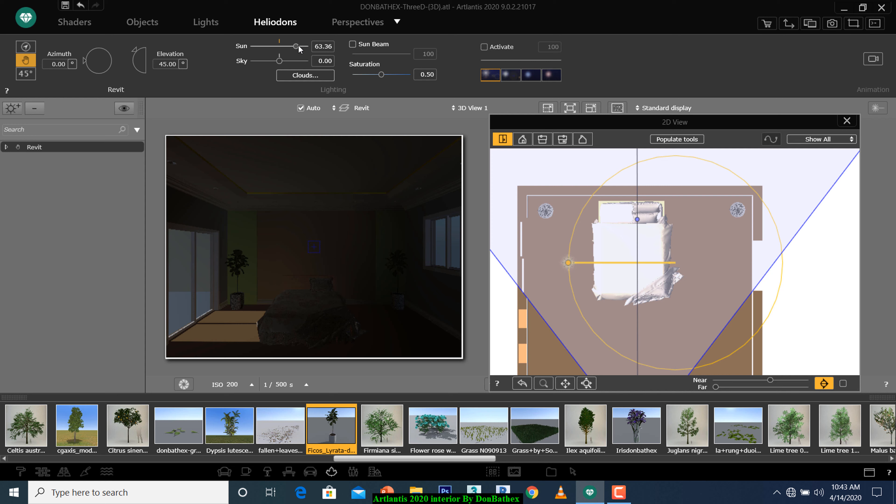
{"action": "left_click", "coordinate": [299, 46]}
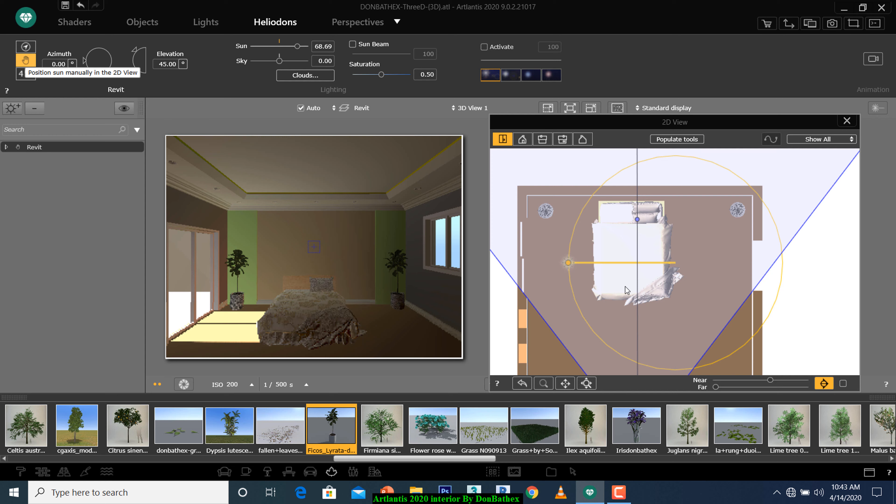
Step: Check the sun's direction in the 2D top view and a side elevation, and return to the top view
{"action": "scroll", "coordinate": [683, 285], "scroll_direction": "down", "scroll_amount": 3}
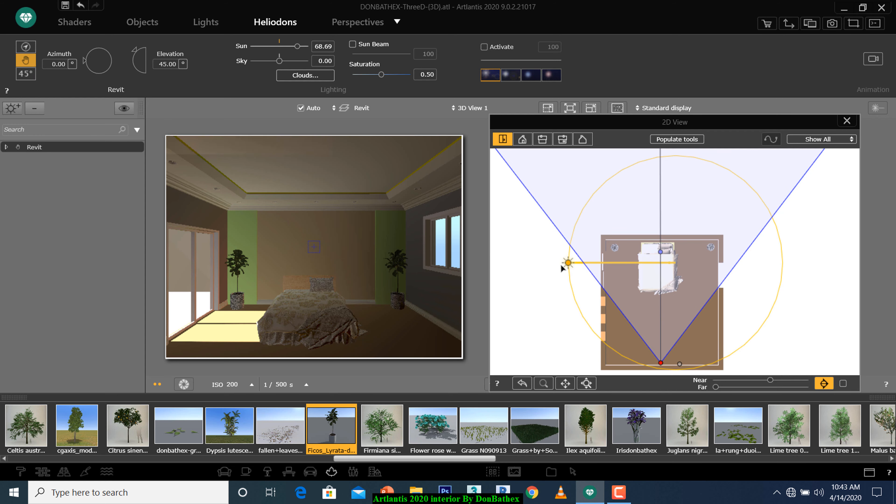
{"action": "left_click", "coordinate": [524, 139]}
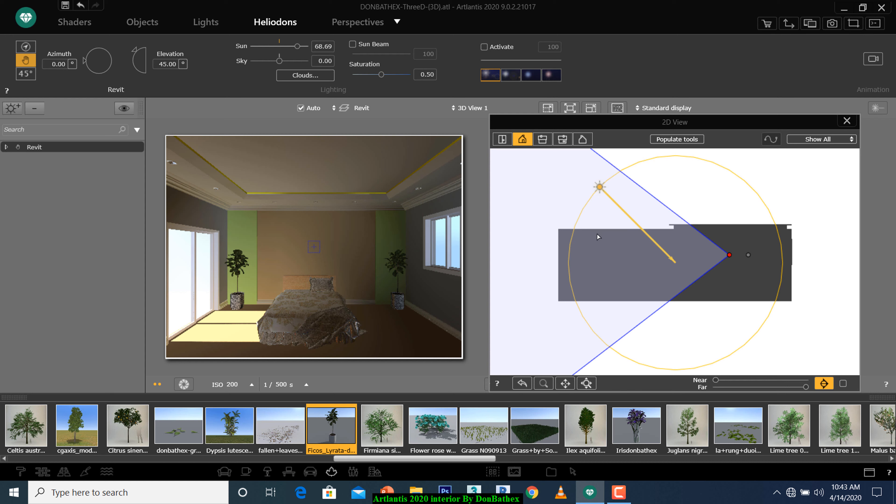
{"action": "left_click", "coordinate": [503, 140]}
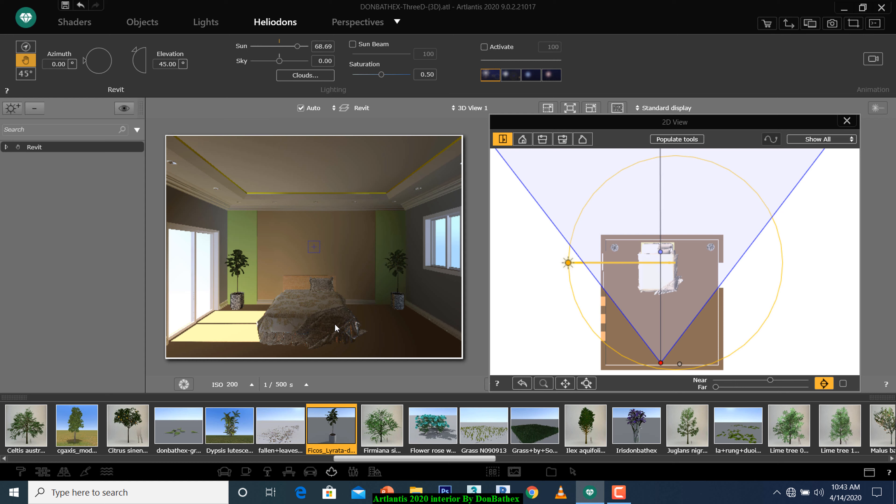
Step: Remove the Material__3.png texture from the plant pots' Material__3 shader
{"action": "left_click", "coordinate": [78, 22]}
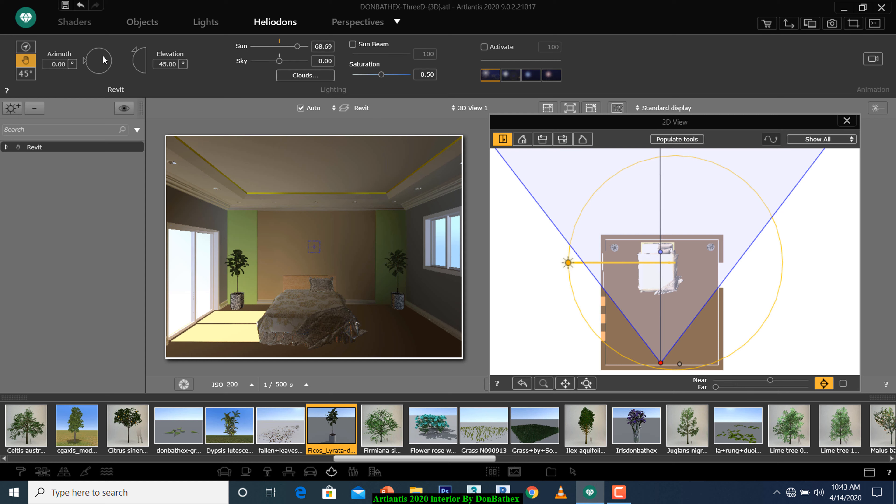
{"action": "left_click", "coordinate": [242, 304]}
{"action": "left_click", "coordinate": [240, 304]}
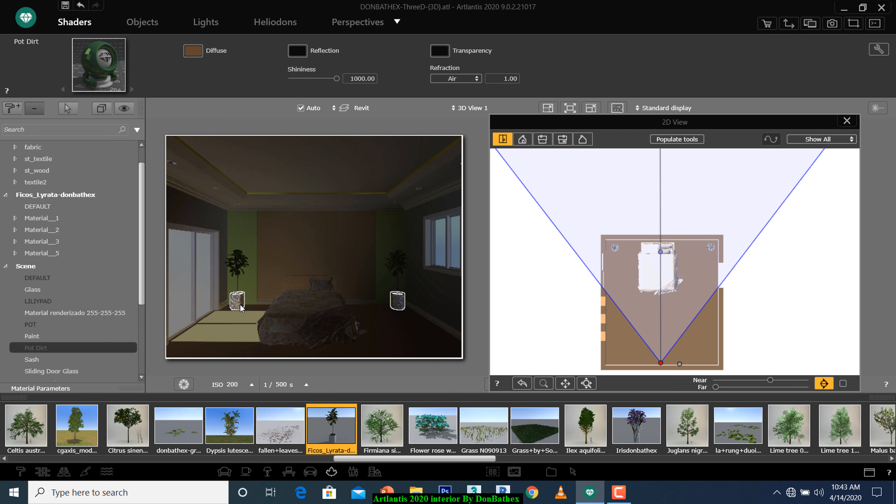
{"action": "left_click", "coordinate": [239, 304]}
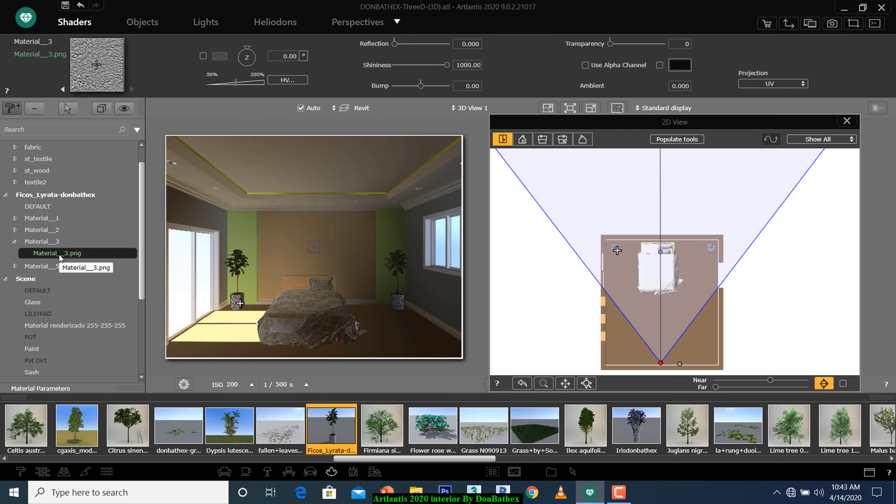
{"action": "key", "text": "Delete"}
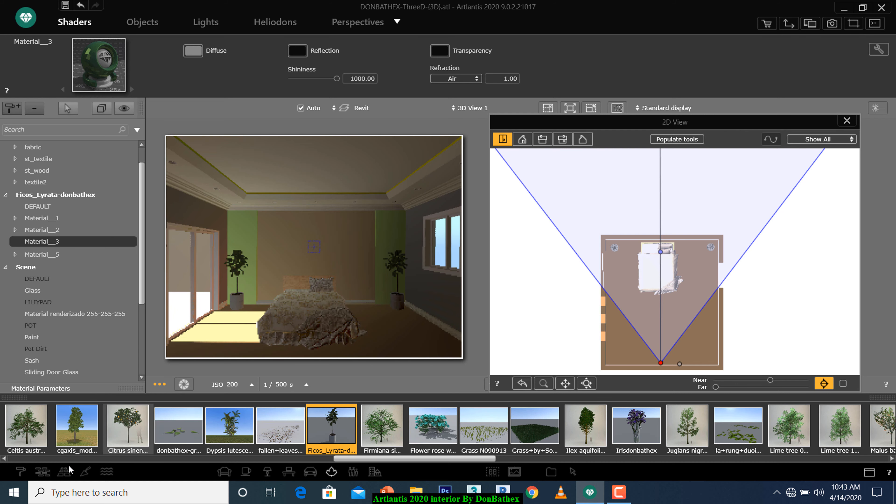
Step: Apply the China shader from the basic shader library to the plant pots
{"action": "left_click", "coordinate": [23, 471]}
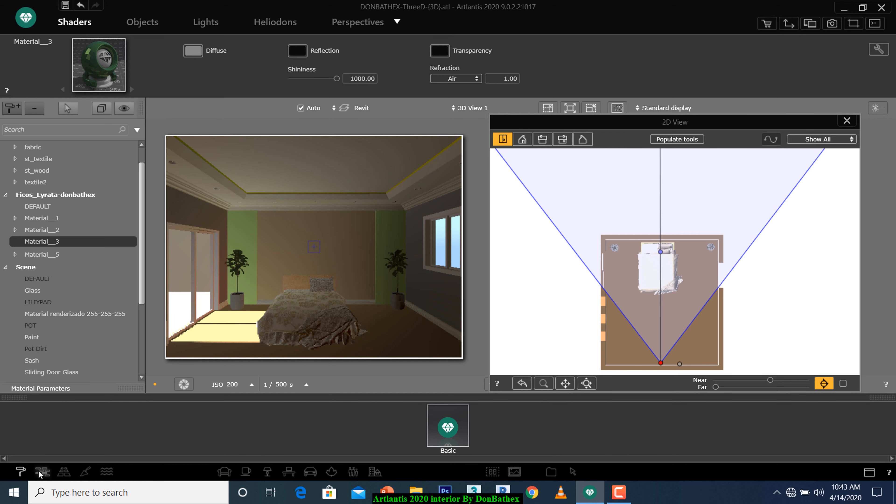
{"action": "left_click", "coordinate": [41, 471]}
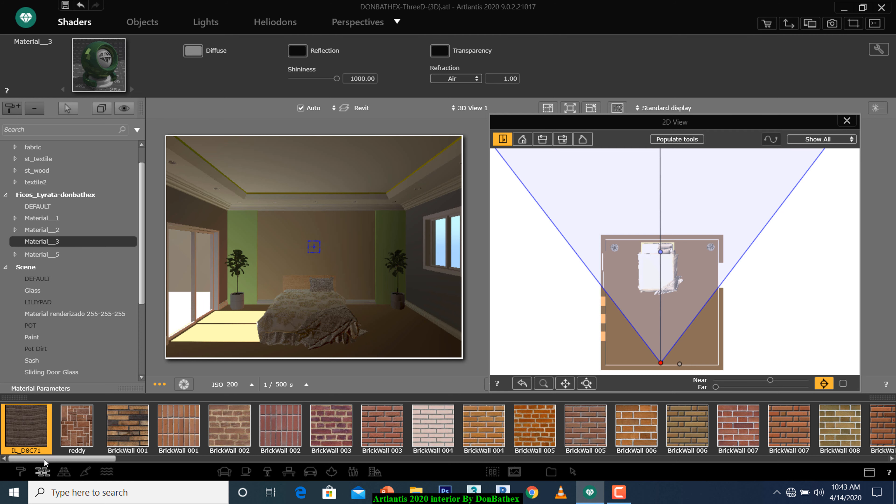
{"action": "left_click", "coordinate": [25, 470]}
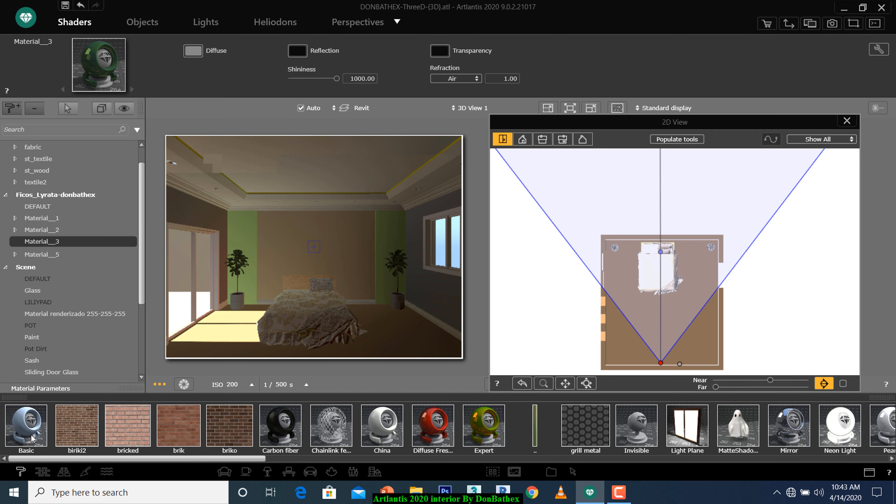
{"action": "left_click", "coordinate": [393, 440]}
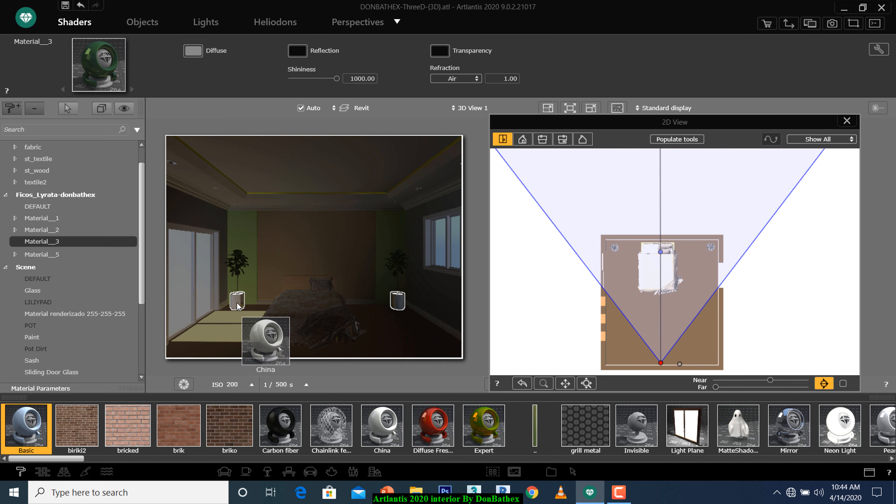
{"action": "left_click_drag", "start_coordinate": [237, 304], "coordinate": [236, 302]}
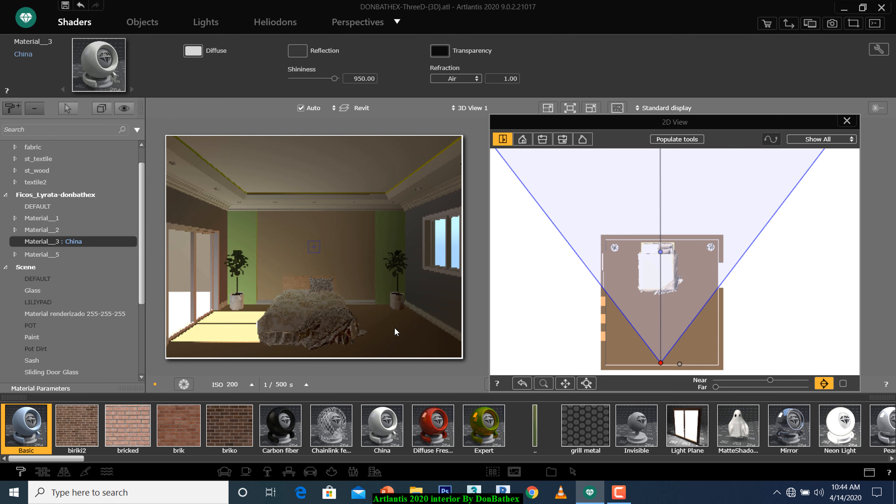
Step: Apply the Floor Stone 006 shader to the bedroom's Wood - Flooring surface
{"action": "left_click", "coordinate": [237, 345]}
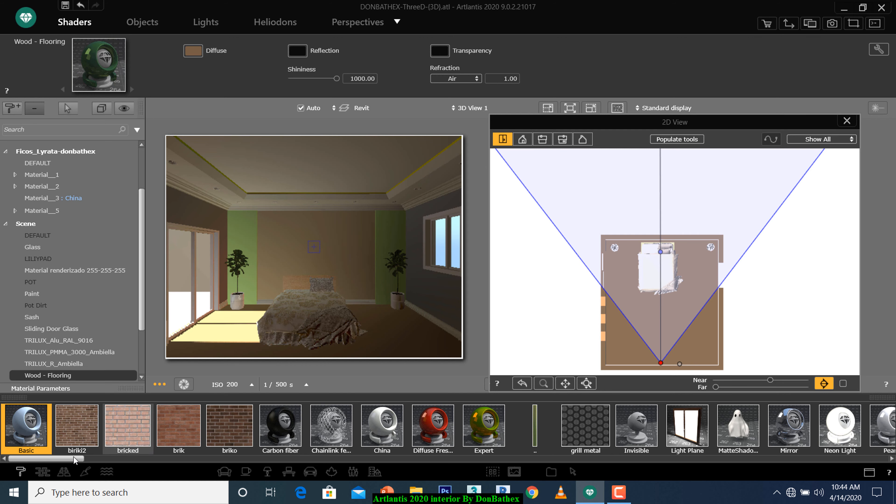
{"action": "left_click", "coordinate": [64, 474]}
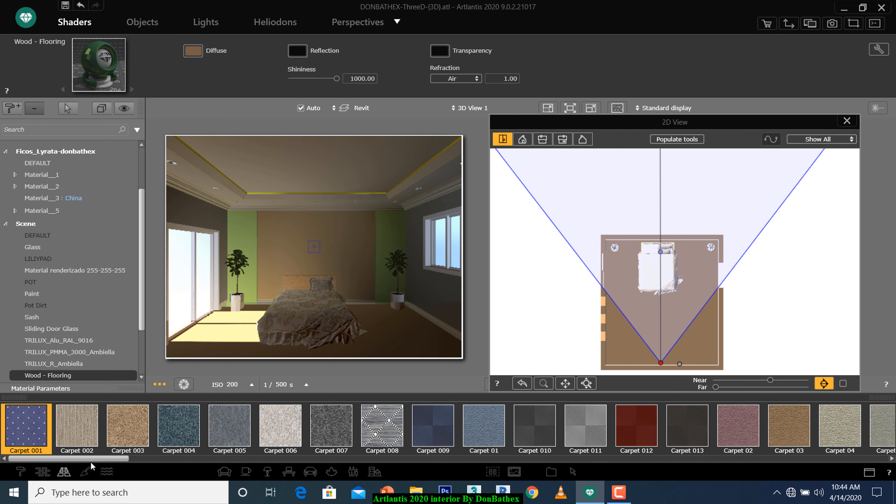
{"action": "left_click_drag", "start_coordinate": [87, 461], "coordinate": [683, 453]}
{"action": "left_click", "coordinate": [786, 427]}
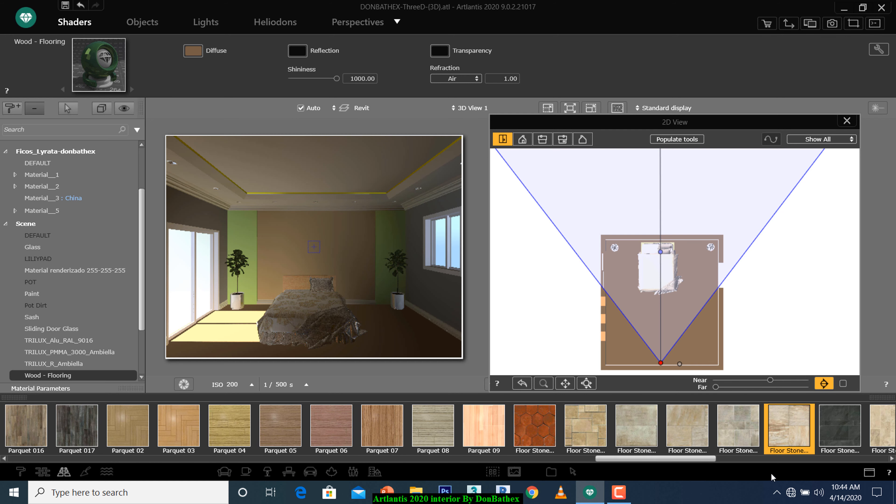
{"action": "left_click_drag", "start_coordinate": [775, 434], "coordinate": [384, 349]}
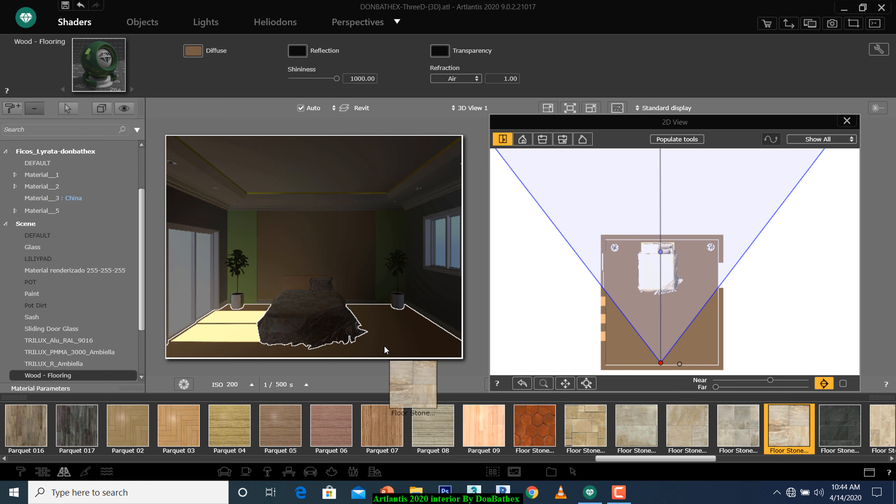
{"action": "left_click_drag", "start_coordinate": [385, 349], "coordinate": [385, 349]}
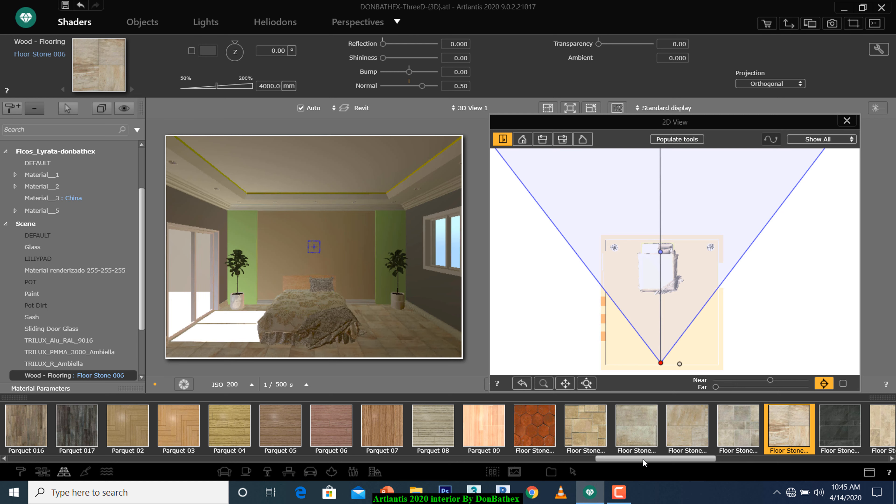
Step: Replace the floor's shader with Parquet 007 and rotate its texture to 90°
{"action": "left_click_drag", "start_coordinate": [645, 458], "coordinate": [542, 461]}
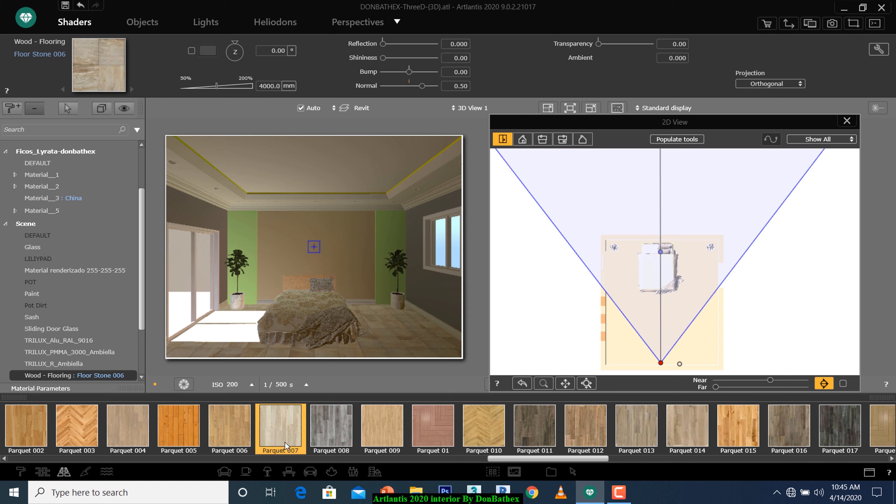
{"action": "left_click_drag", "start_coordinate": [285, 443], "coordinate": [396, 349]}
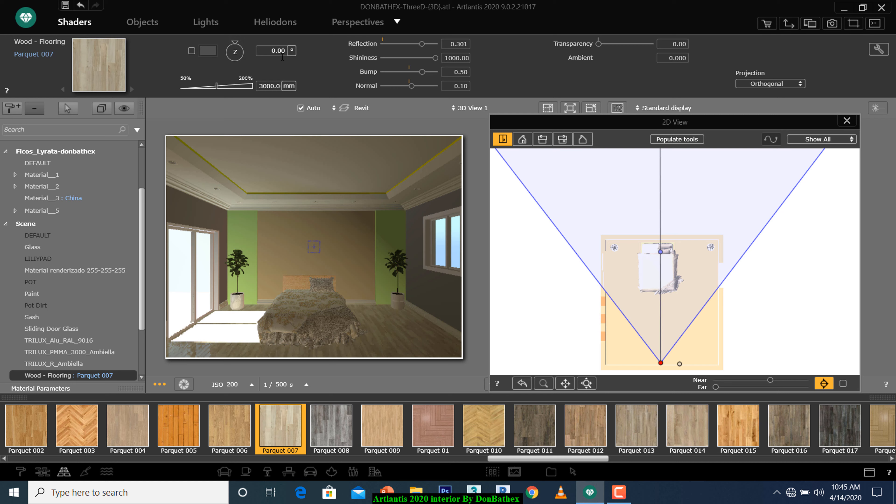
{"action": "left_click", "coordinate": [271, 50]}
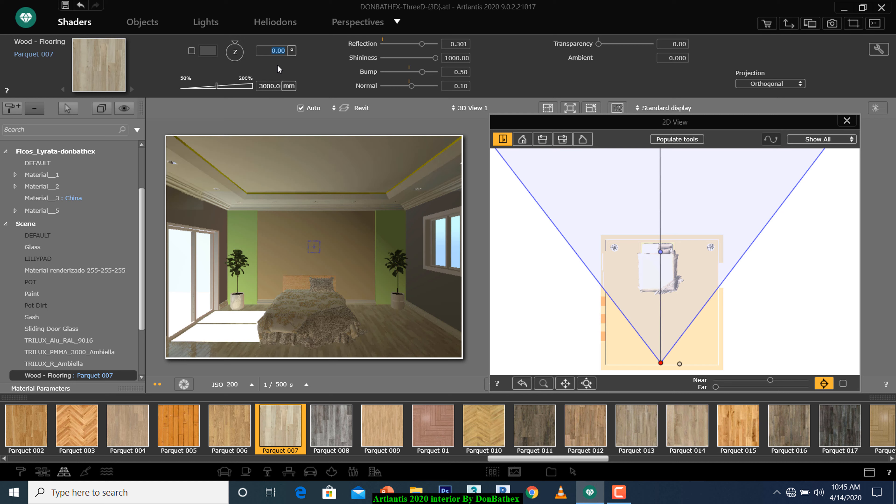
{"action": "type", "text": "90"}
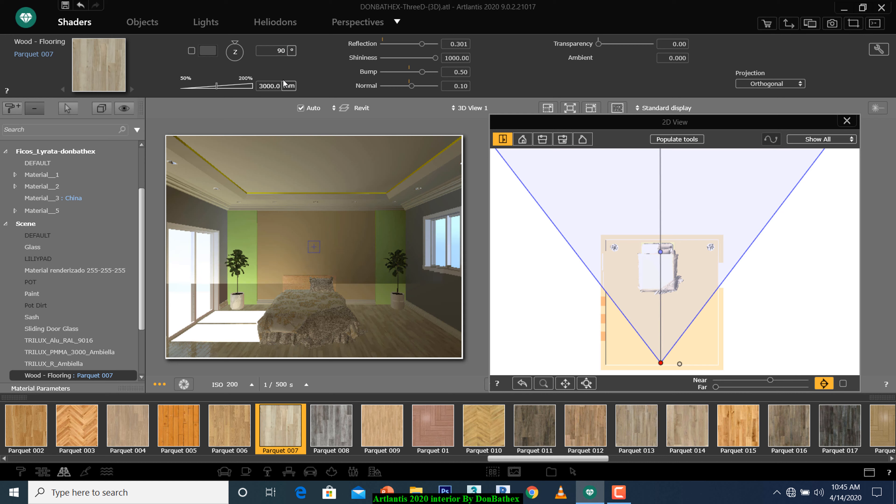
{"action": "key", "text": "Return"}
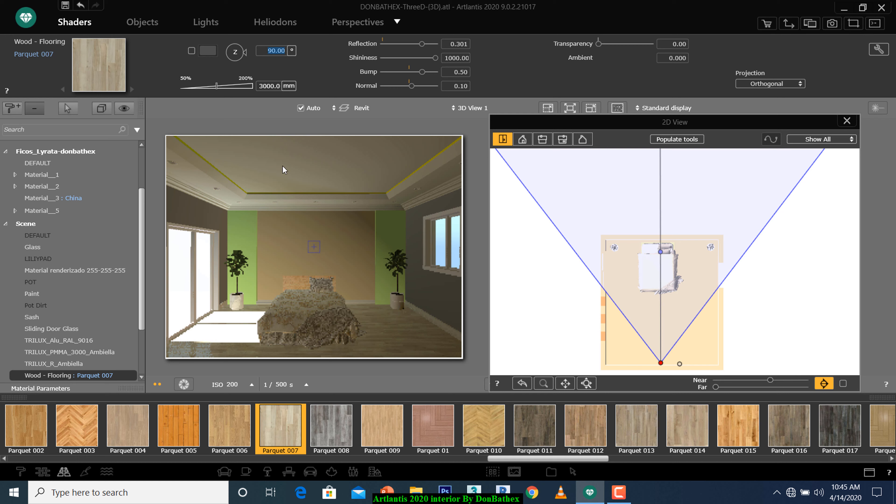
Step: Set the size of the floor's parquet texture to 3500 mm
{"action": "left_click", "coordinate": [262, 86]}
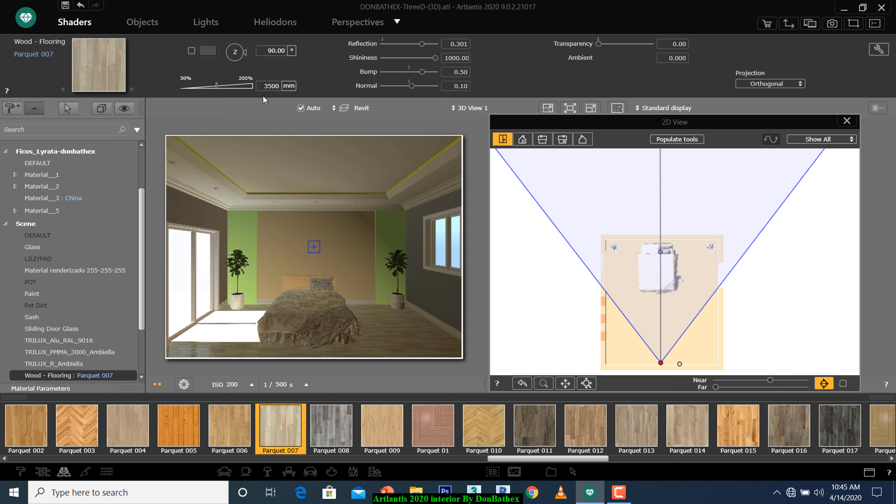
{"action": "type", "text": "3500"}
{"action": "key", "text": "Return"}
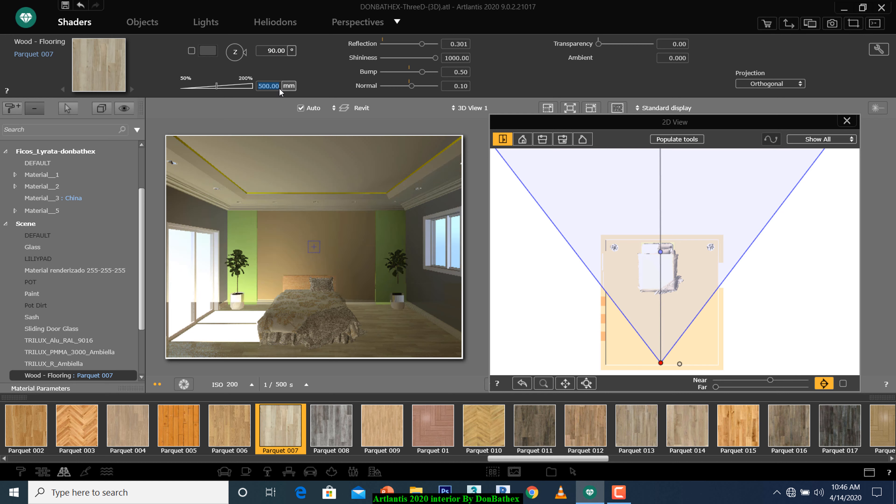
{"action": "type", "text": "3500"}
Step: Enable colour mixing over the floor's parquet shader and try darker and lighter greys, settling on a medium grey
{"action": "left_click", "coordinate": [191, 50]}
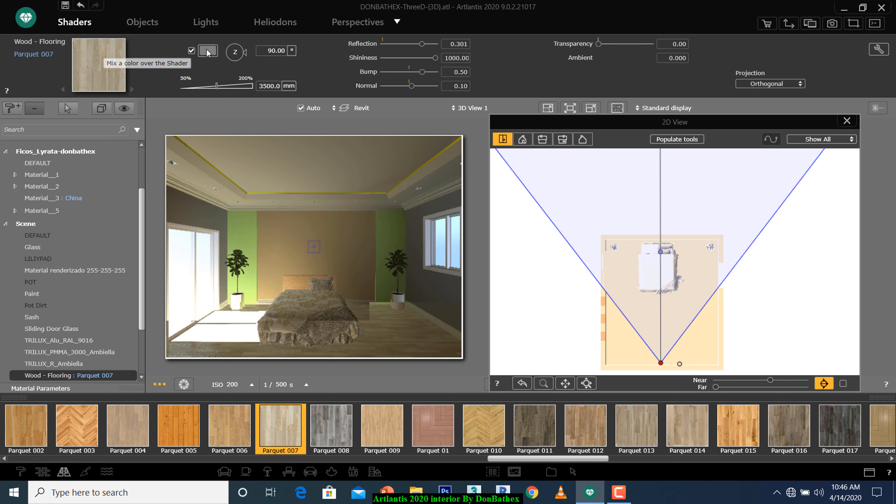
{"action": "left_click", "coordinate": [208, 51]}
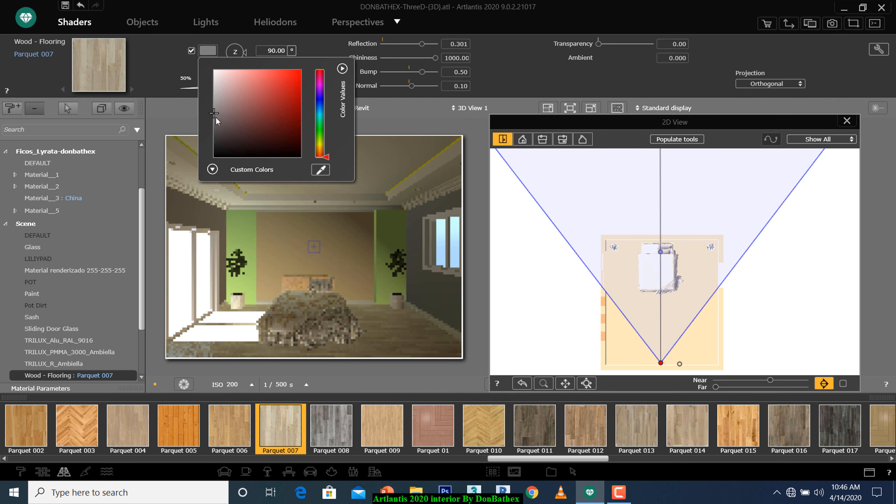
{"action": "left_click", "coordinate": [212, 140]}
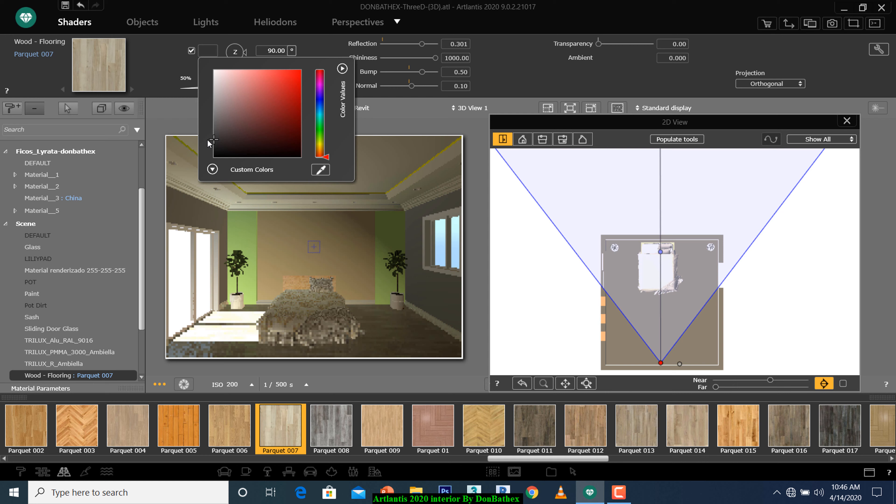
{"action": "left_click_drag", "start_coordinate": [208, 142], "coordinate": [197, 88]}
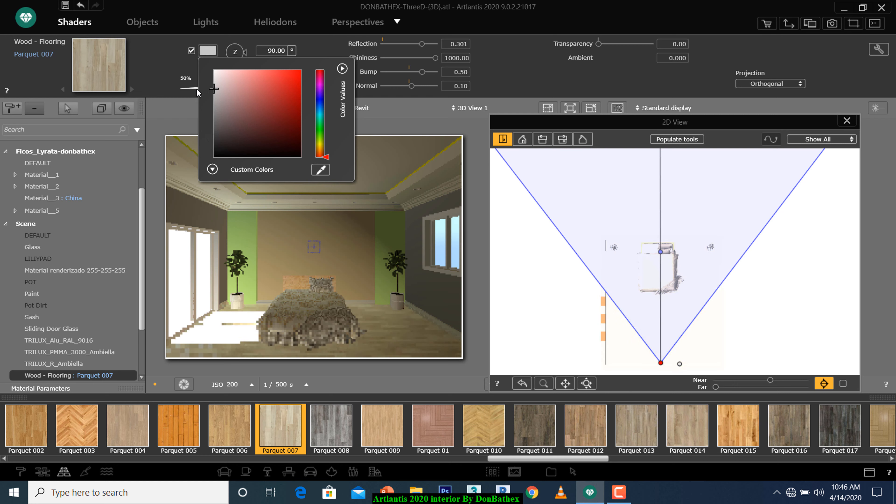
{"action": "left_click_drag", "start_coordinate": [197, 88], "coordinate": [190, 113]}
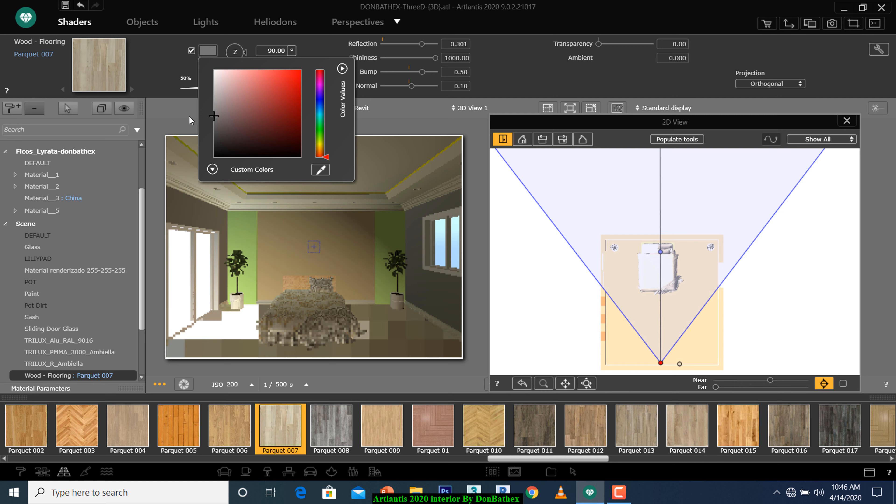
{"action": "left_click_drag", "start_coordinate": [189, 116], "coordinate": [188, 119]}
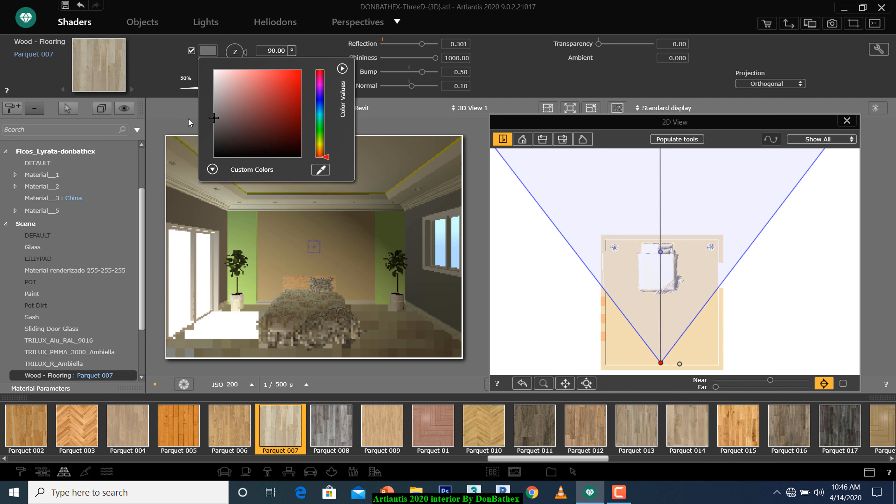
{"action": "left_click", "coordinate": [164, 69]}
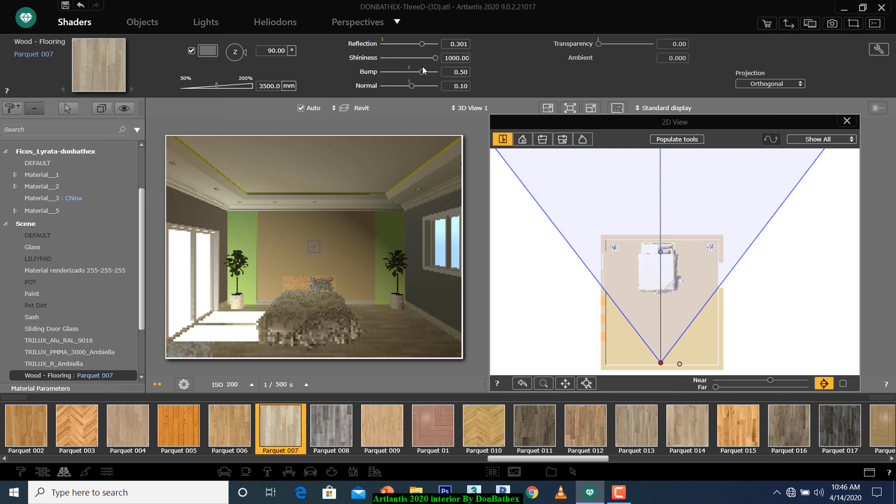
Step: Raise the floor parquet's bump to about 0.72 and its normal to about 0.68
{"action": "left_click", "coordinate": [427, 72]}
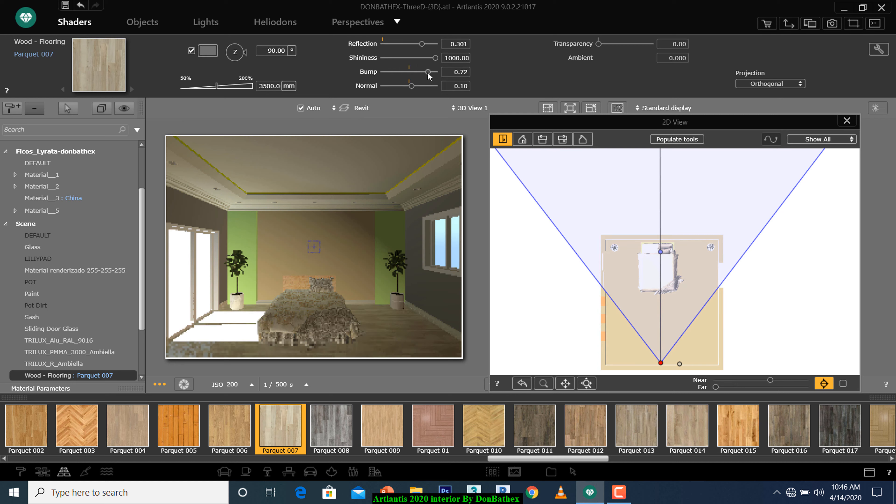
{"action": "left_click", "coordinate": [426, 86]}
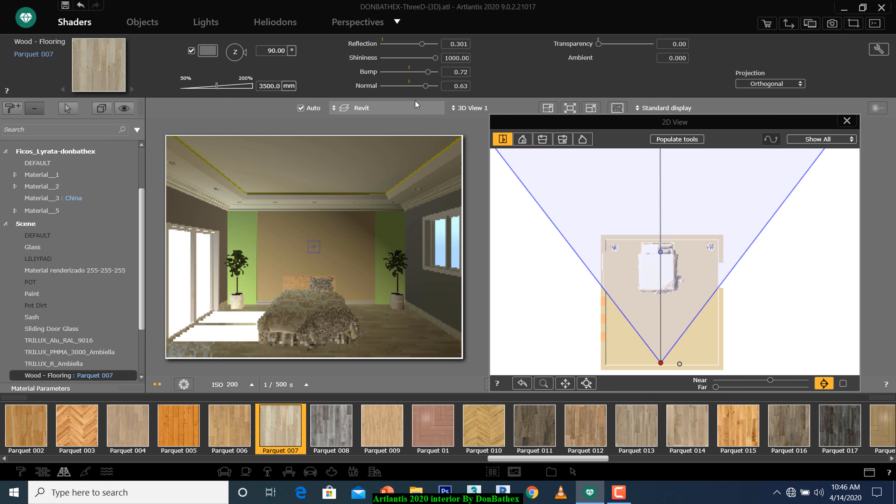
{"action": "left_click", "coordinate": [428, 86]}
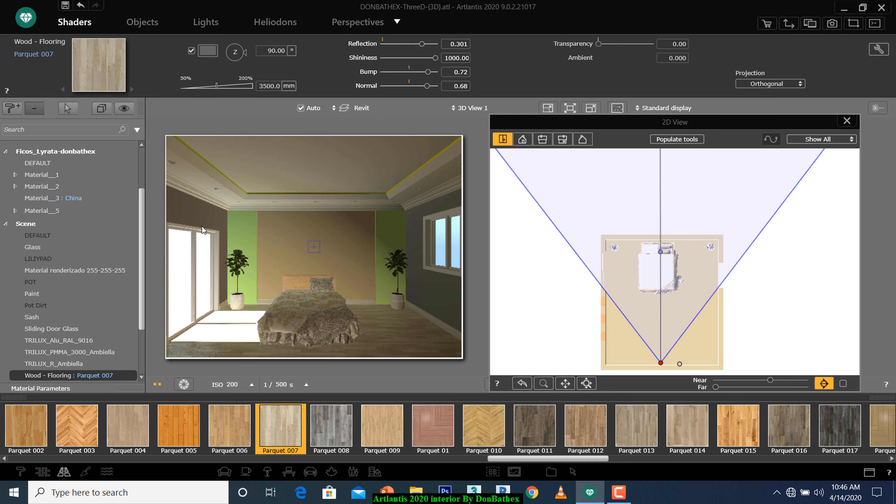
Step: Copy the hex code of the side walls' diffuse colour, 8A8A8A
{"action": "left_click", "coordinate": [200, 218]}
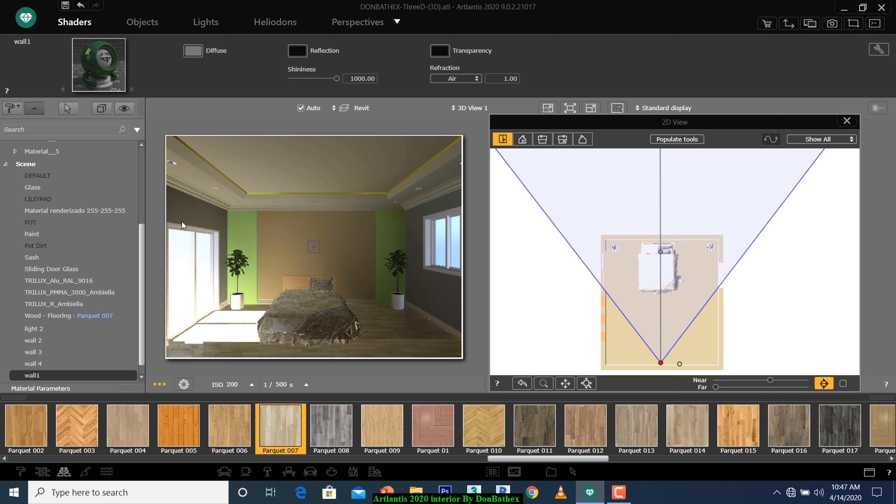
{"action": "left_click", "coordinate": [193, 50]}
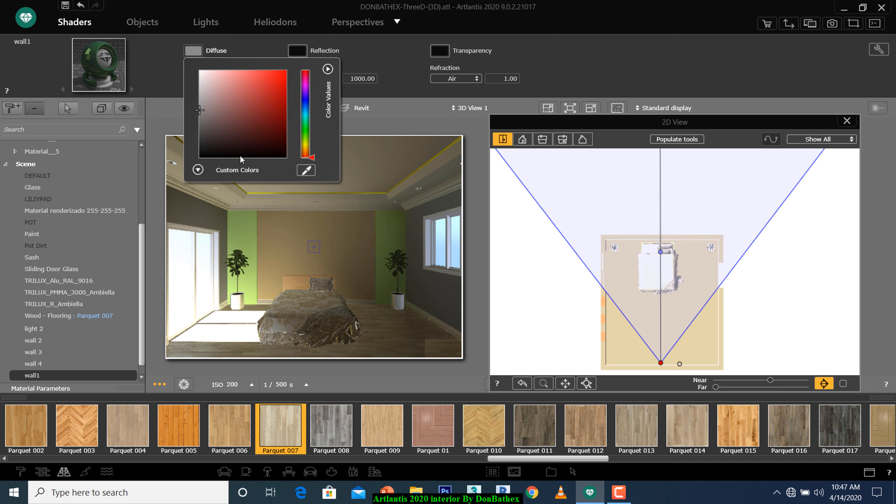
{"action": "left_click", "coordinate": [198, 169]}
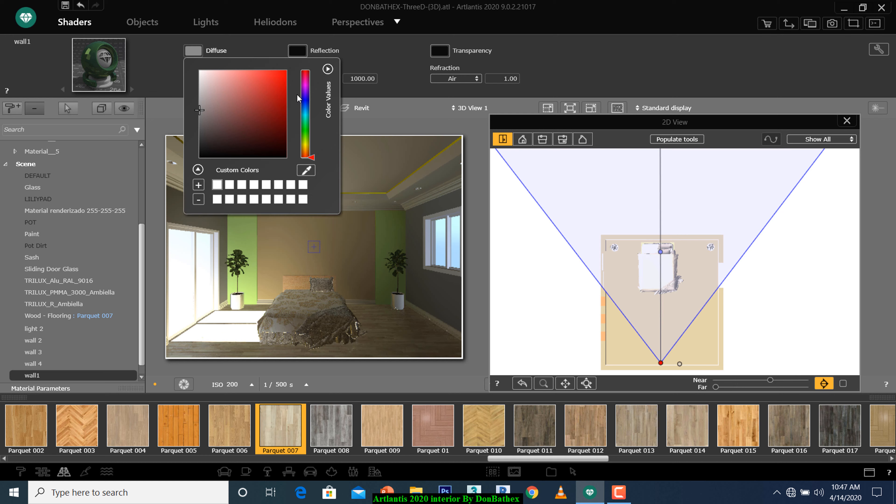
{"action": "left_click", "coordinate": [329, 69]}
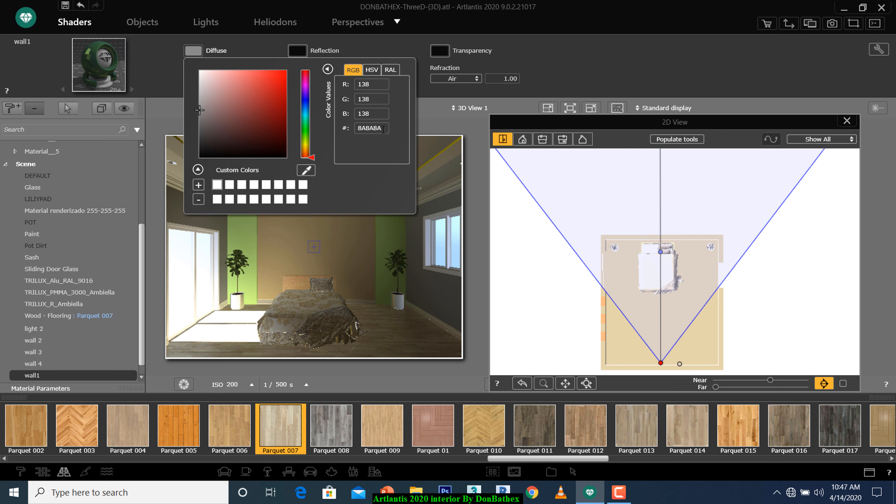
{"action": "left_click_drag", "start_coordinate": [383, 130], "coordinate": [346, 133]}
{"action": "left_click", "coordinate": [158, 87]}
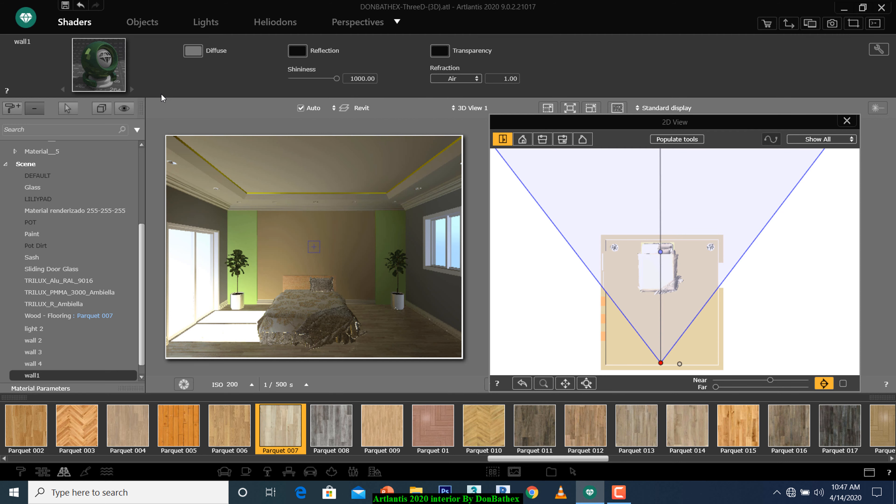
Step: Apply the Coating 007 shader from the wall shader library to the side walls (wall1)
{"action": "left_click", "coordinate": [45, 472]}
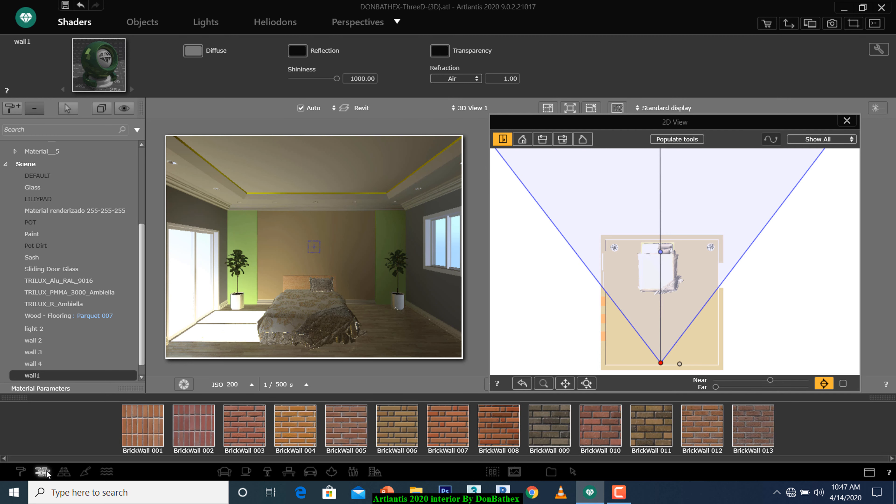
{"action": "left_click_drag", "start_coordinate": [113, 459], "coordinate": [197, 463]}
{"action": "left_click_drag", "start_coordinate": [144, 458], "coordinate": [258, 457]}
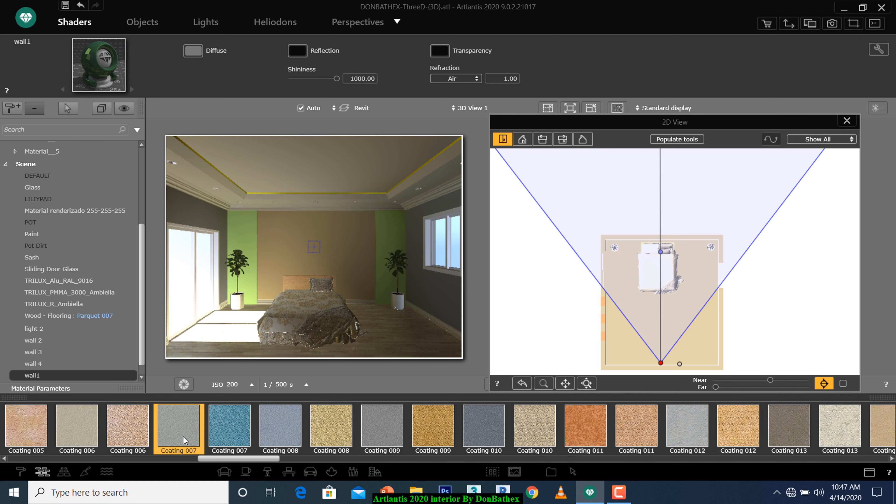
{"action": "left_click_drag", "start_coordinate": [184, 436], "coordinate": [197, 216]}
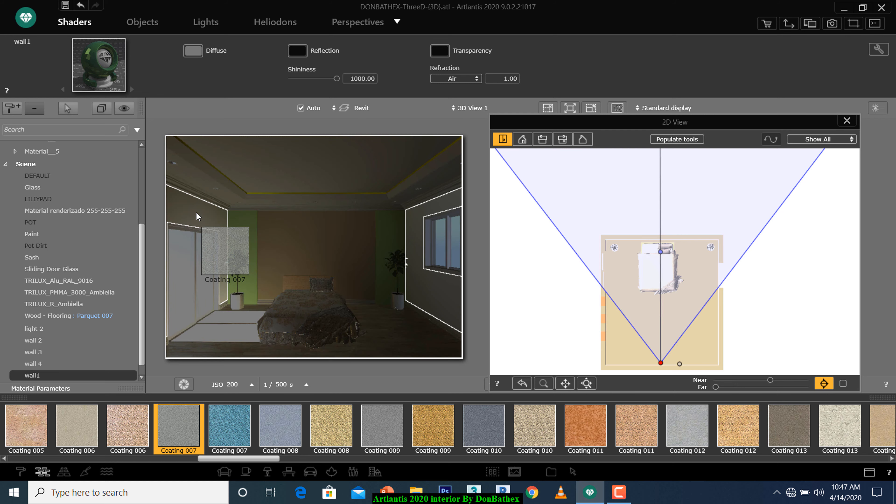
{"action": "left_click_drag", "start_coordinate": [197, 216], "coordinate": [196, 216]}
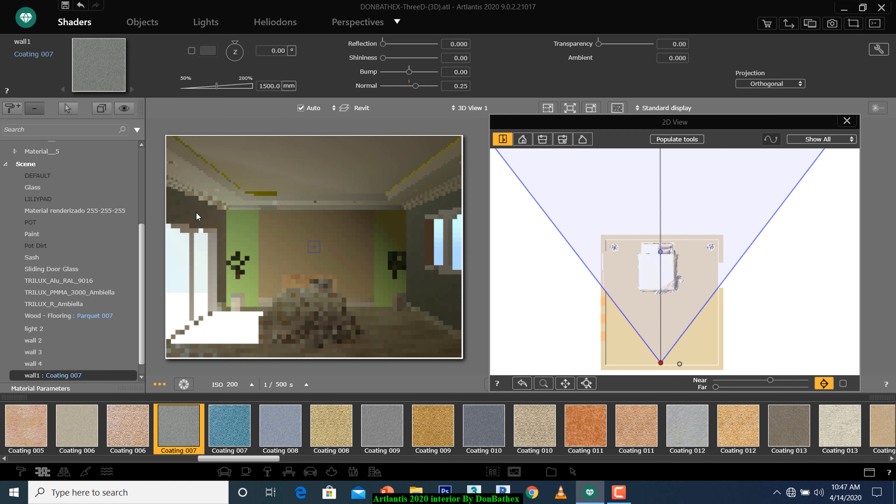
Step: Enable colour mixing on the side walls' coating and set its colour to hex 8A8A8A
{"action": "left_click", "coordinate": [206, 53]}
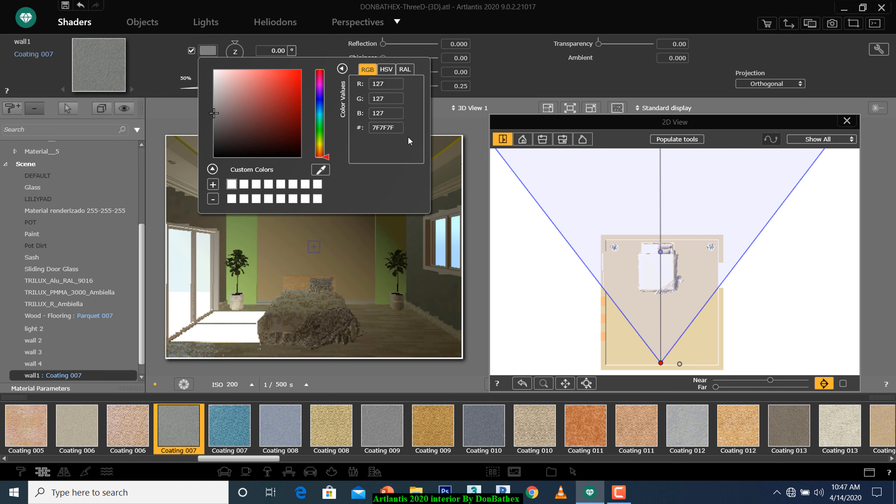
{"action": "double_click", "coordinate": [396, 129]}
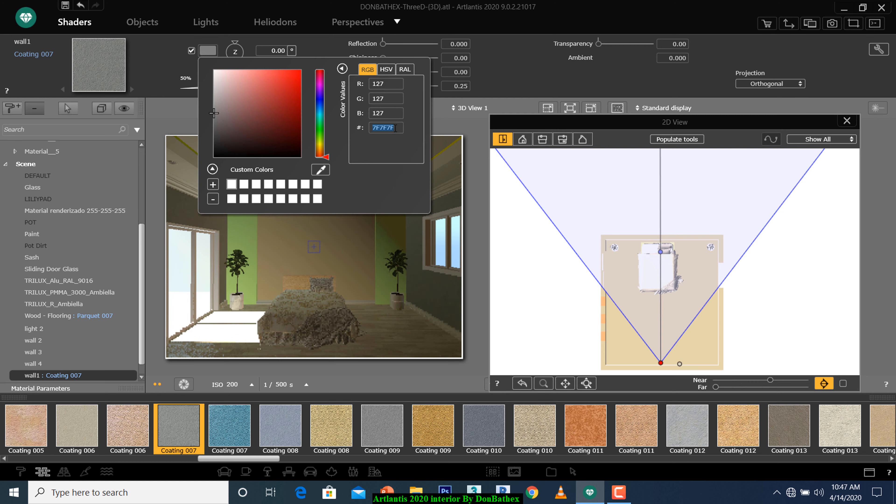
{"action": "type", "text": "8A8A8A"}
{"action": "key", "text": "Return"}
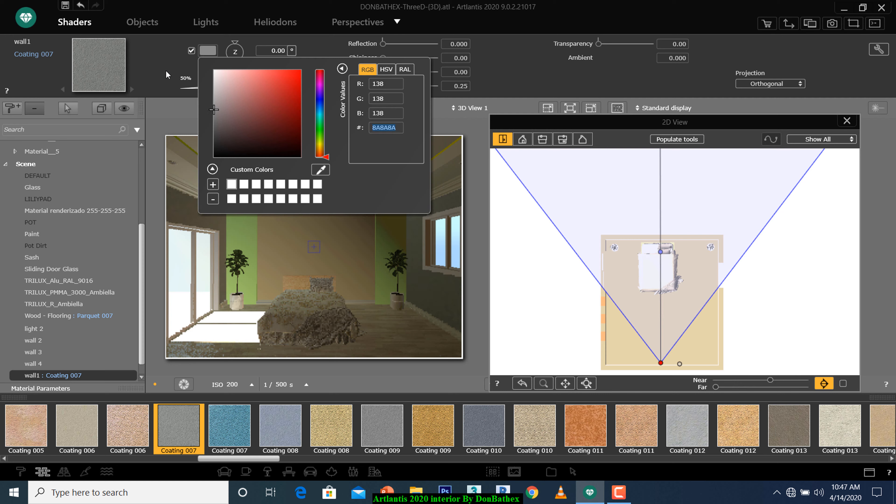
{"action": "left_click", "coordinate": [165, 70]}
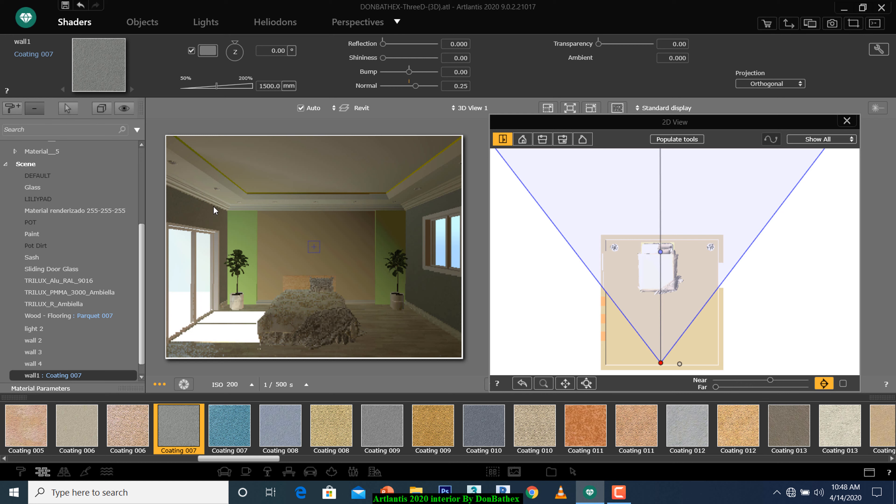
Step: Set the size of the side walls' coating texture to 900 mm
{"action": "double_click", "coordinate": [270, 86]}
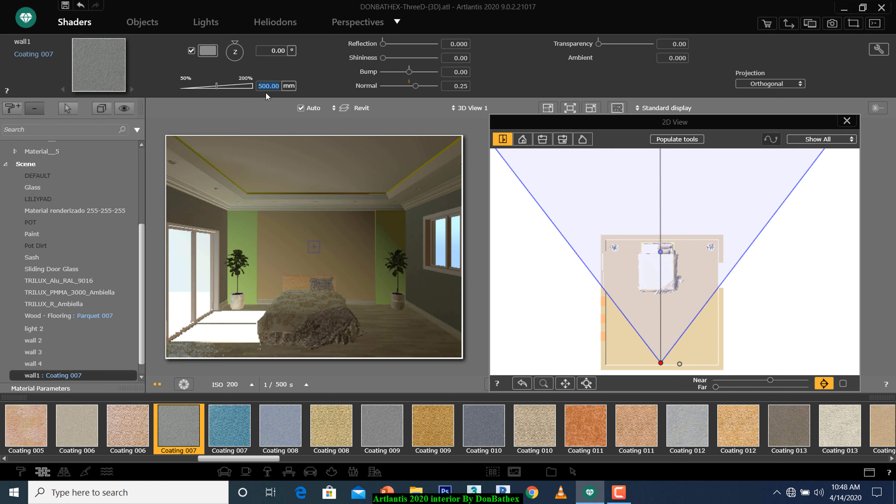
{"action": "type", "text": "9"}
{"action": "key", "text": "Return"}
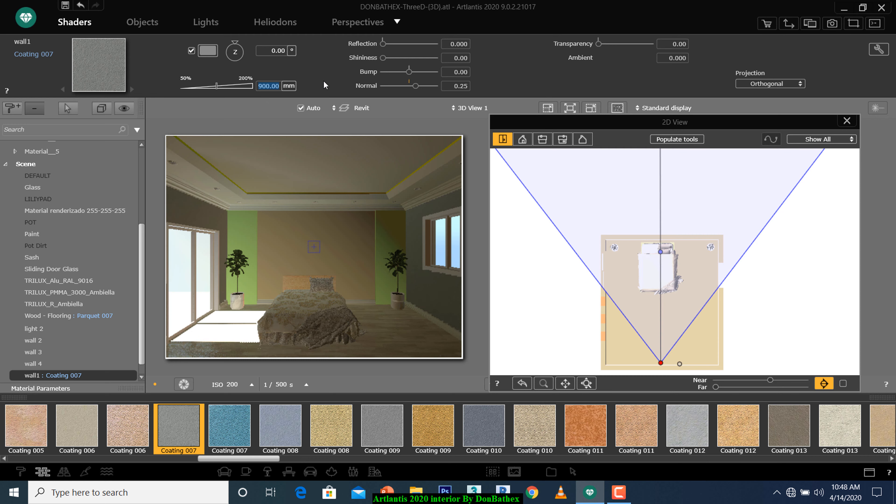
Step: Try shaders IL_D9C84, IL_D9C85 and IL_D9C92 on the wall behind the bed (wall 2), settling on the floral IL_D9C93
{"action": "left_click", "coordinate": [244, 233]}
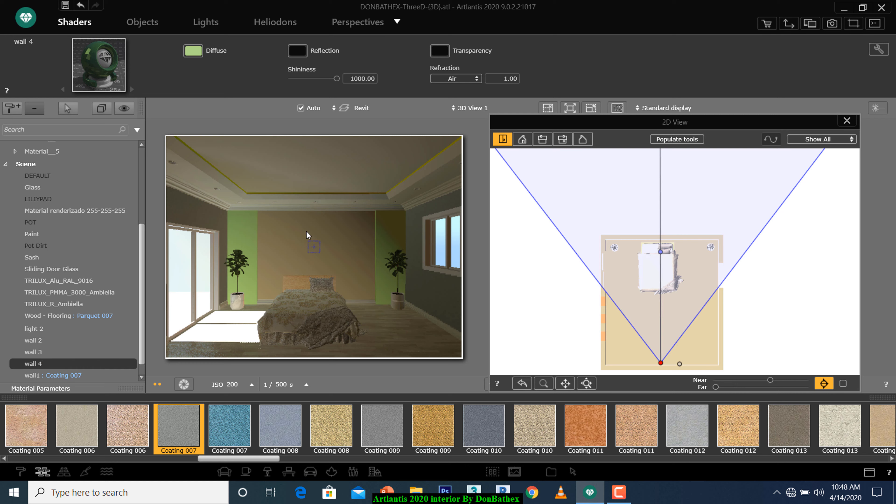
{"action": "left_click", "coordinate": [300, 237]}
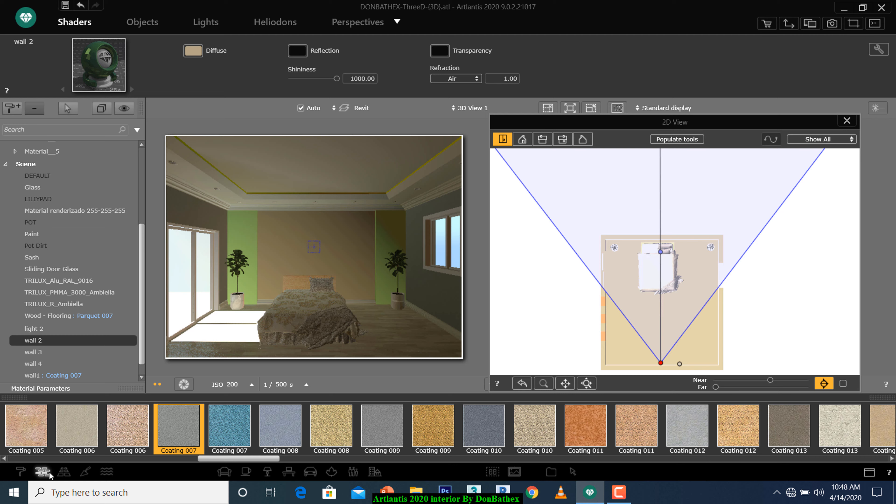
{"action": "left_click", "coordinate": [24, 472]}
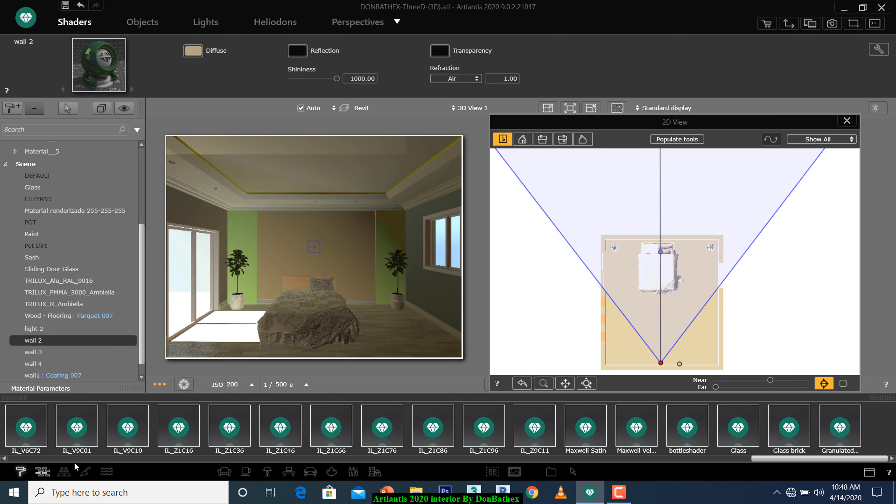
{"action": "left_click", "coordinate": [107, 471]}
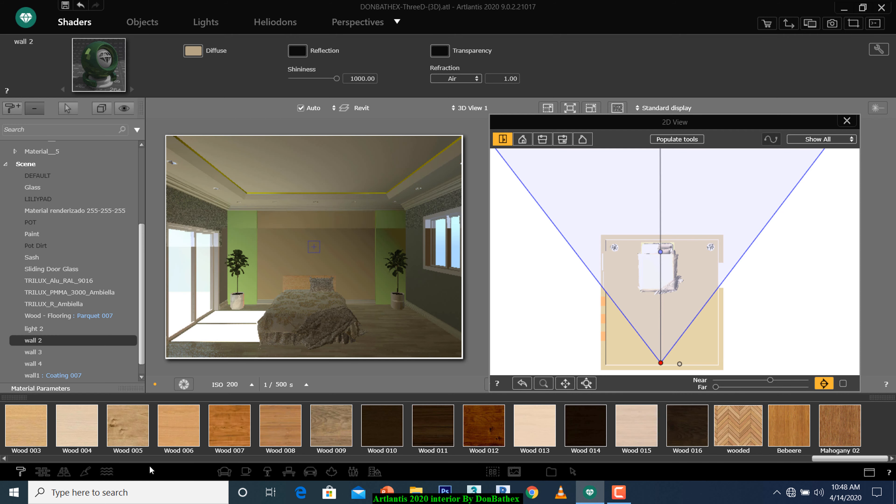
{"action": "left_click_drag", "start_coordinate": [841, 459], "coordinate": [284, 456]}
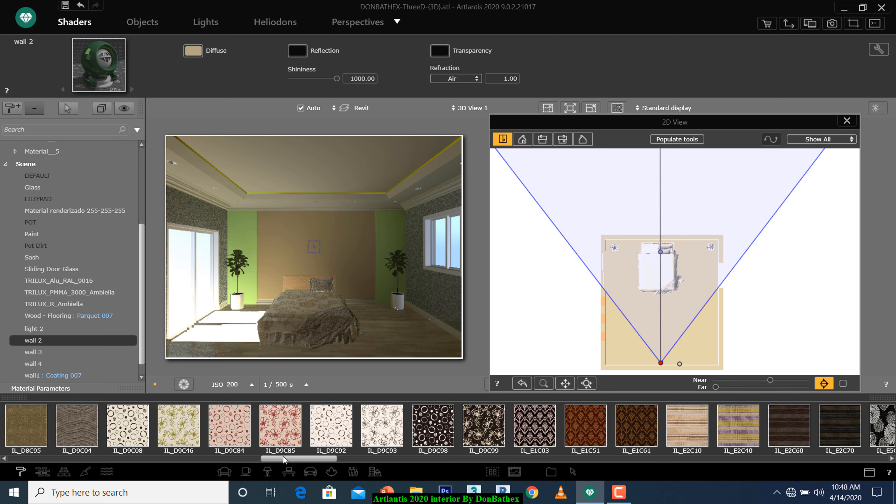
{"action": "left_click", "coordinate": [235, 431]}
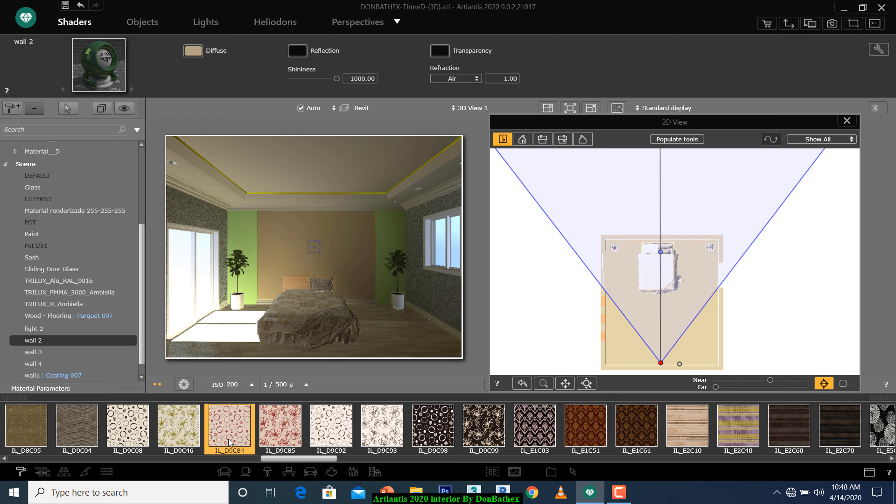
{"action": "left_click_drag", "start_coordinate": [228, 439], "coordinate": [287, 249]}
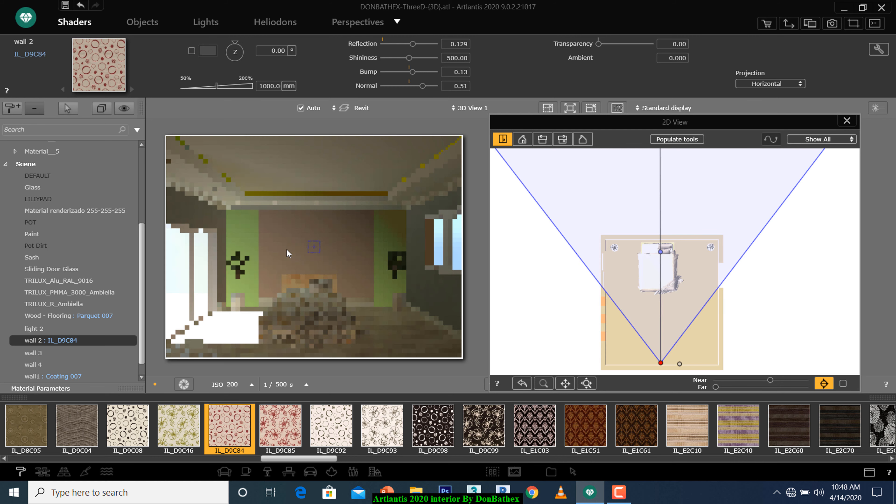
{"action": "left_click_drag", "start_coordinate": [285, 430], "coordinate": [287, 253]}
{"action": "left_click_drag", "start_coordinate": [302, 329], "coordinate": [302, 327]}
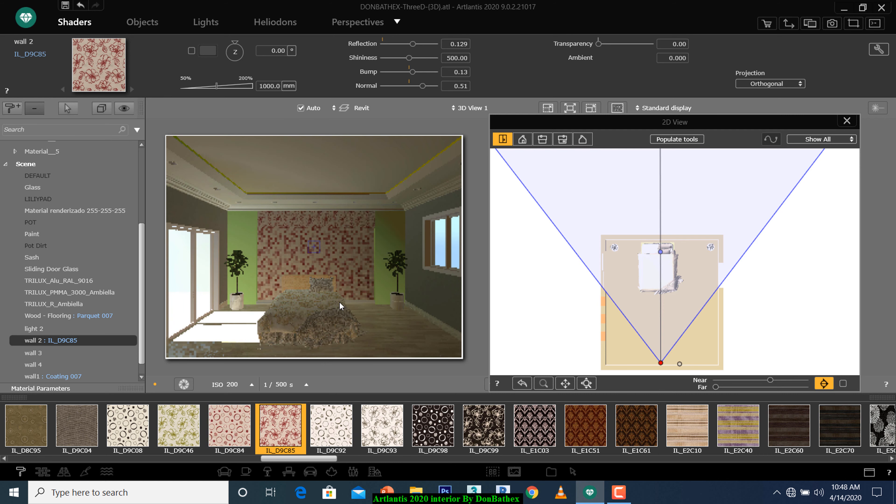
{"action": "left_click_drag", "start_coordinate": [343, 446], "coordinate": [354, 261]}
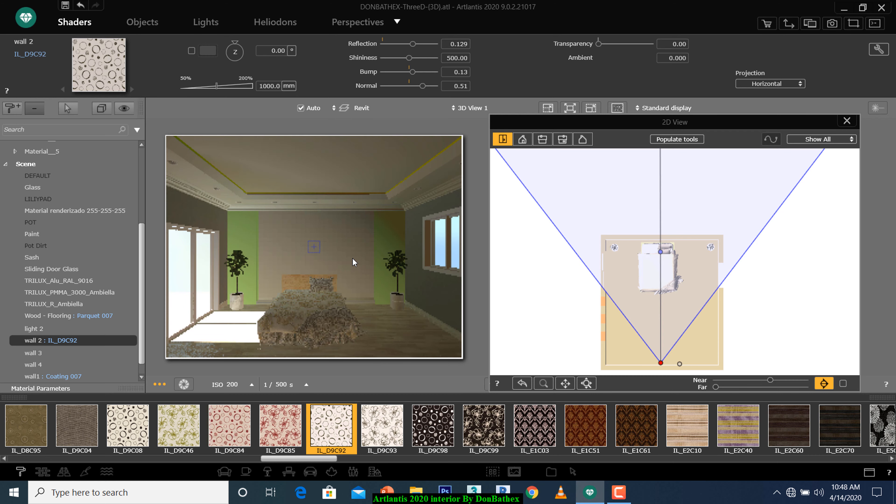
{"action": "left_click_drag", "start_coordinate": [386, 442], "coordinate": [357, 277]}
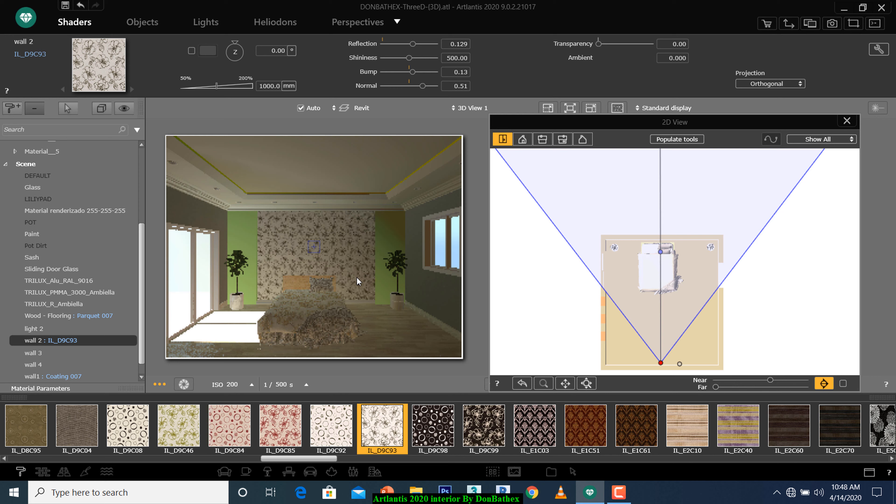
Step: Set the size of the floral texture behind the bed to 2000 mm and raise its bump
{"action": "double_click", "coordinate": [277, 86]}
{"action": "type", "text": "2"}
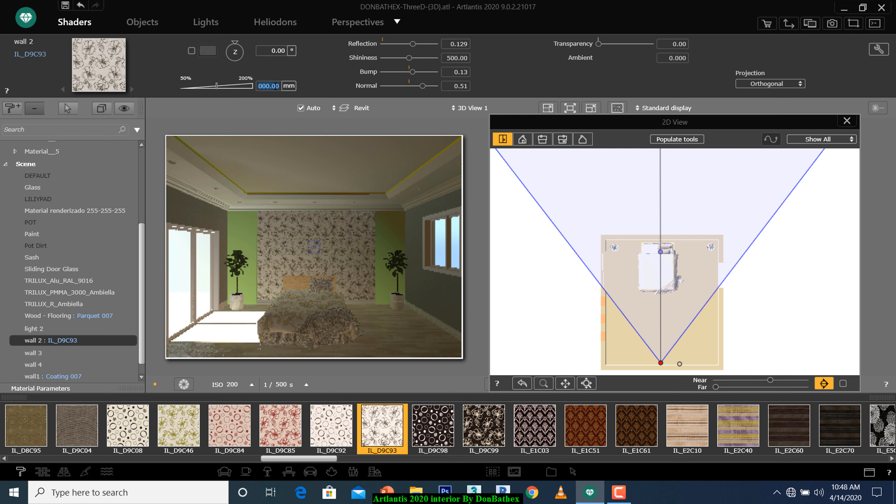
{"action": "type", "text": "000"}
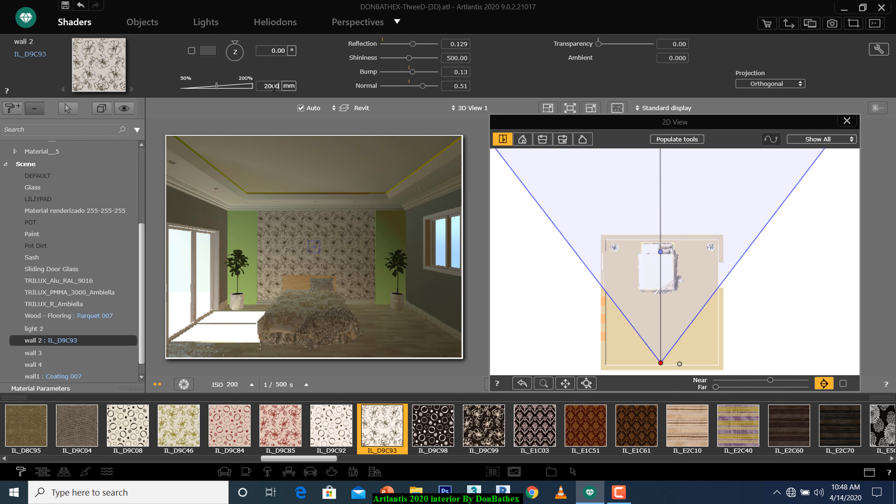
{"action": "key", "text": "Return"}
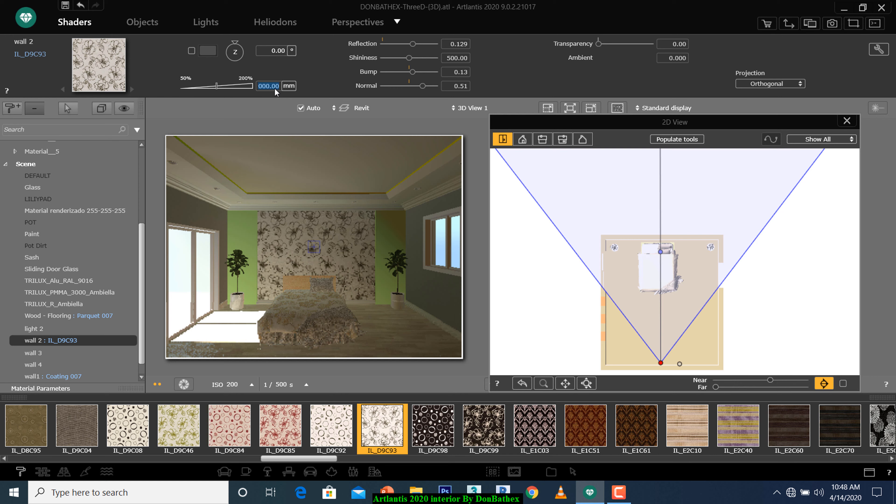
{"action": "left_click", "coordinate": [423, 73]}
Step: Enable colour mixing on the headboard's wood_62.jpg texture, darken it to grey 303030, and save the scene
{"action": "left_click", "coordinate": [295, 286]}
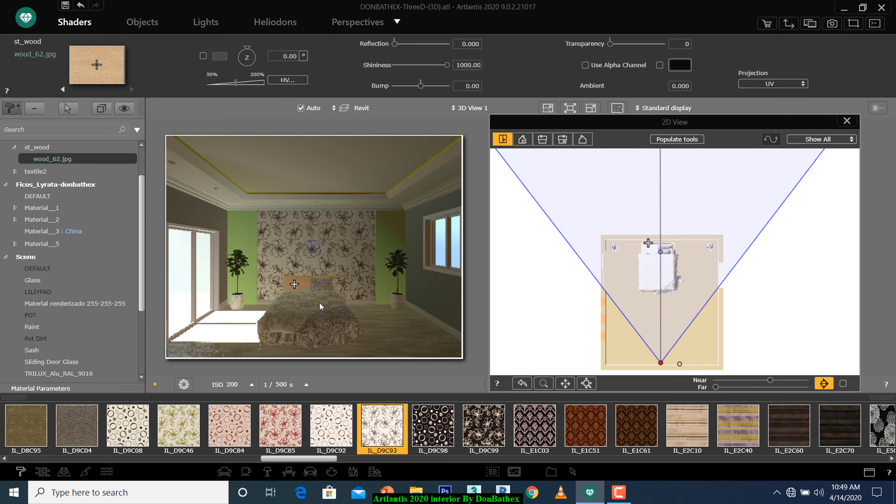
{"action": "left_click", "coordinate": [202, 56]}
{"action": "left_click", "coordinate": [219, 56]}
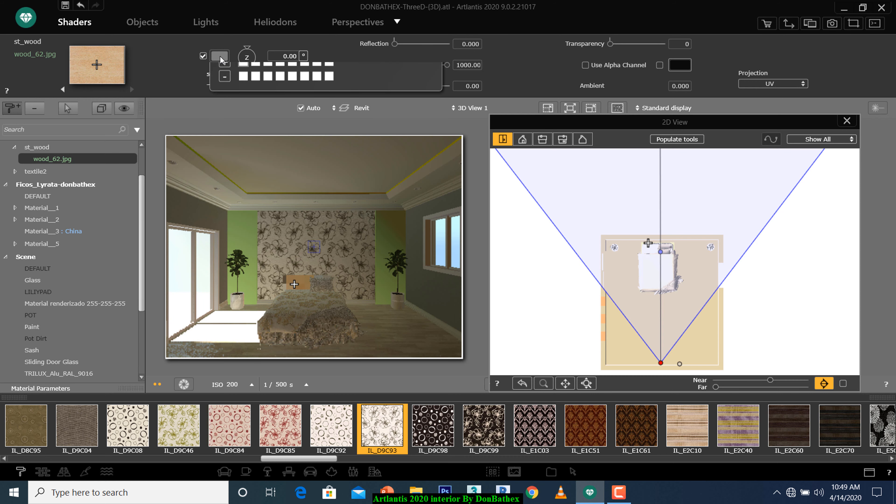
{"action": "left_click_drag", "start_coordinate": [231, 130], "coordinate": [215, 149]}
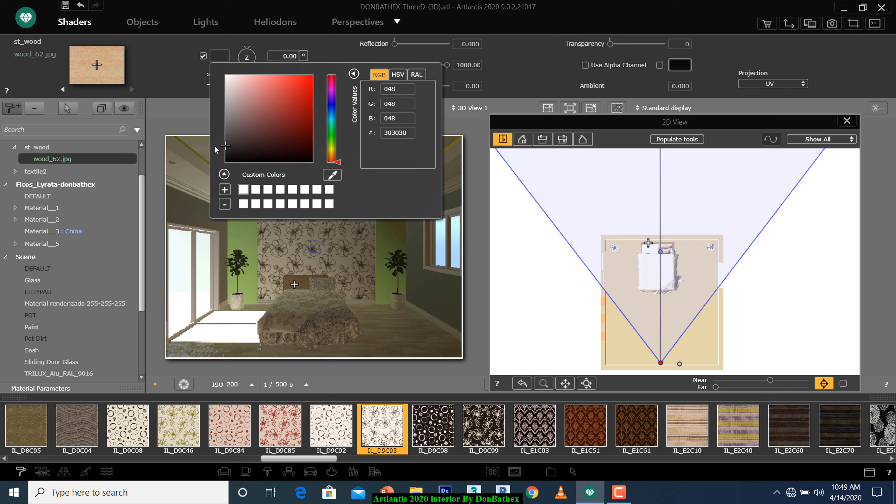
{"action": "left_click", "coordinate": [167, 69]}
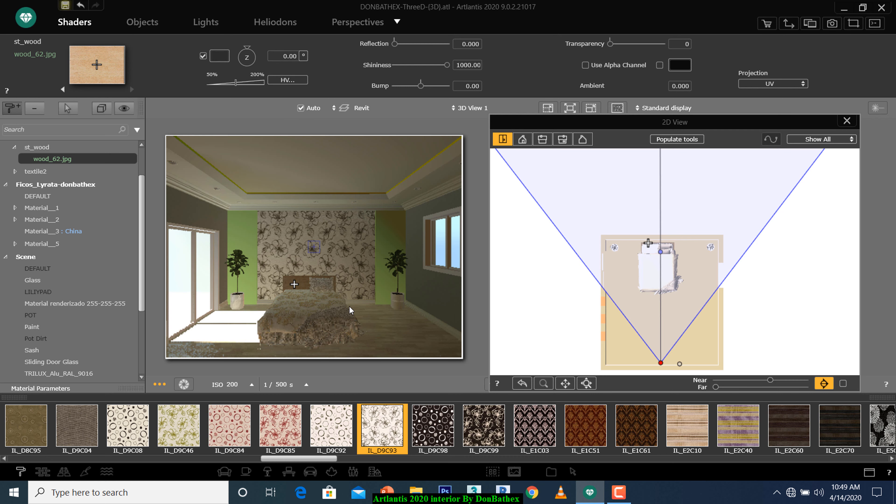
{"action": "key", "text": "ctrl+s"}
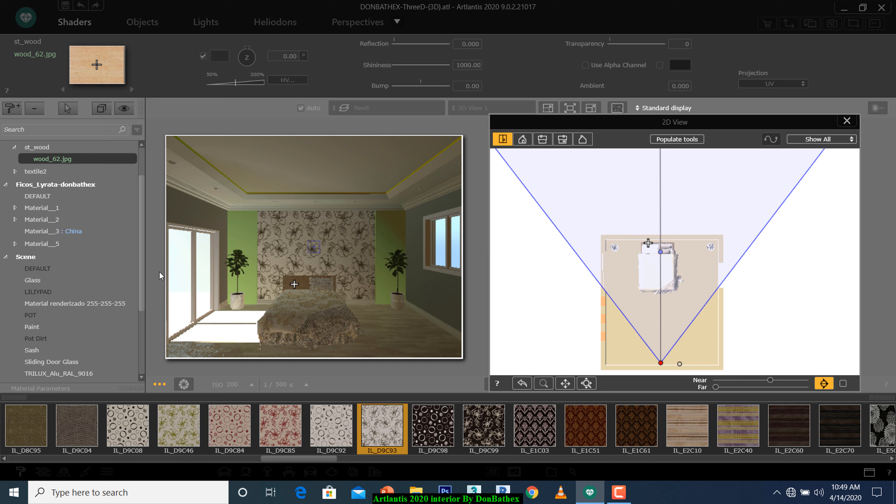
Step: Change the Sash material of the window and sliding door frames to a dark grey diffuse colour, 303030
{"action": "left_click", "coordinate": [194, 268]}
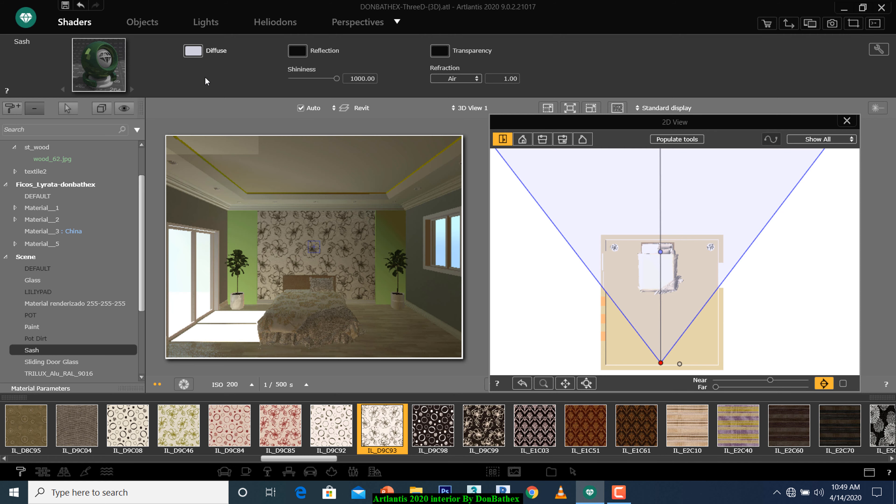
{"action": "left_click", "coordinate": [193, 51]}
{"action": "left_click_drag", "start_coordinate": [193, 111], "coordinate": [178, 146]}
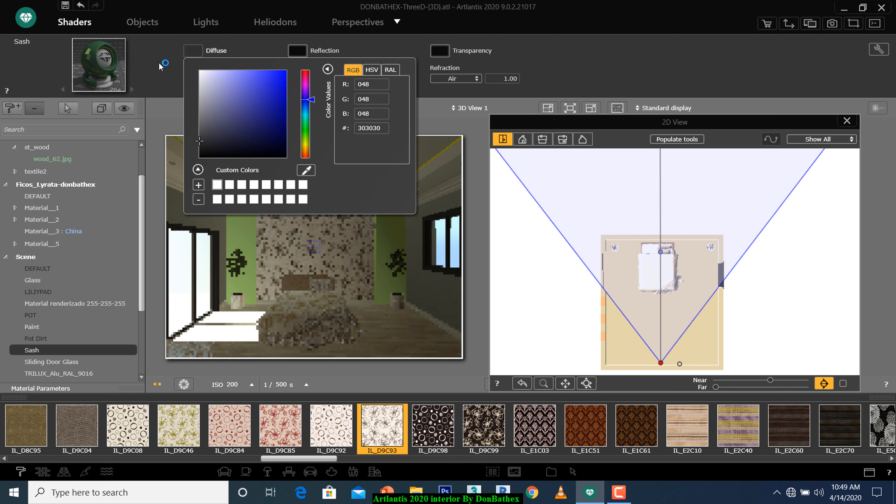
Step: Set the reflection colour of the Sash frame material to a dark grey, 141414
{"action": "left_click", "coordinate": [160, 66]}
{"action": "left_click", "coordinate": [297, 51]}
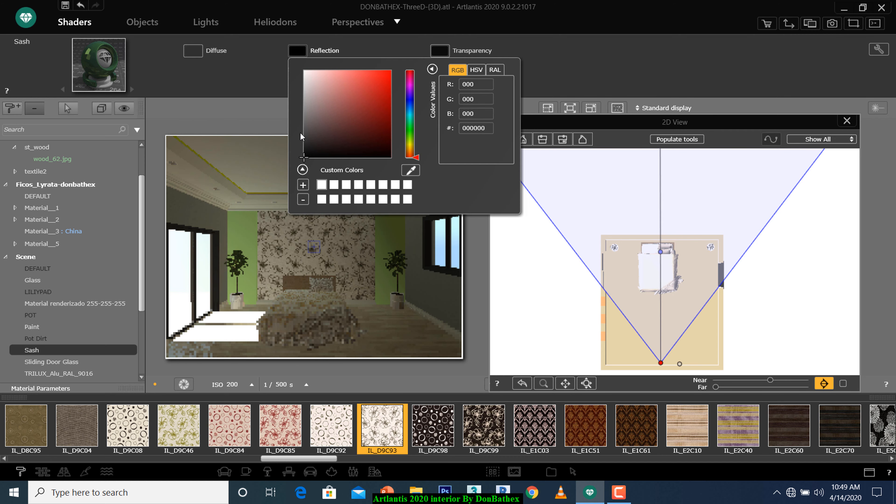
{"action": "left_click", "coordinate": [303, 154]}
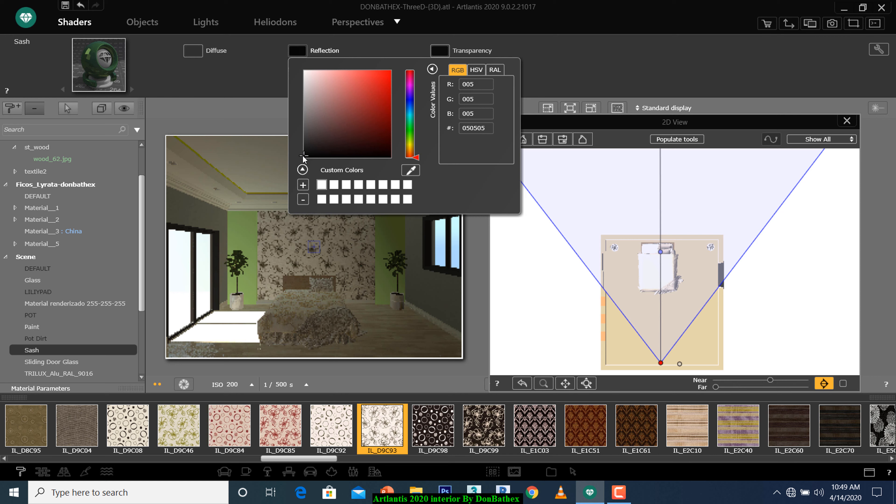
{"action": "left_click_drag", "start_coordinate": [301, 156], "coordinate": [295, 150]}
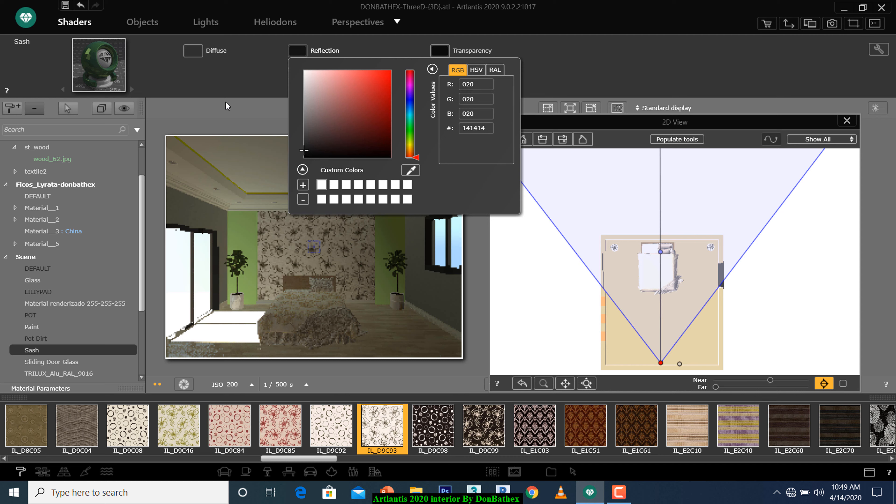
{"action": "left_click", "coordinate": [222, 81]}
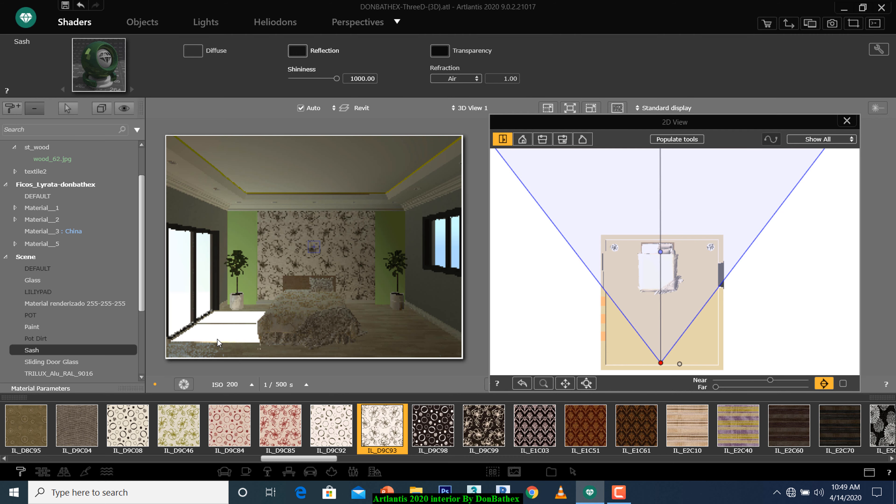
Step: Apply the Glass shader to the Sliding Door Glass material and set its refraction to Glass
{"action": "left_click", "coordinate": [179, 275]}
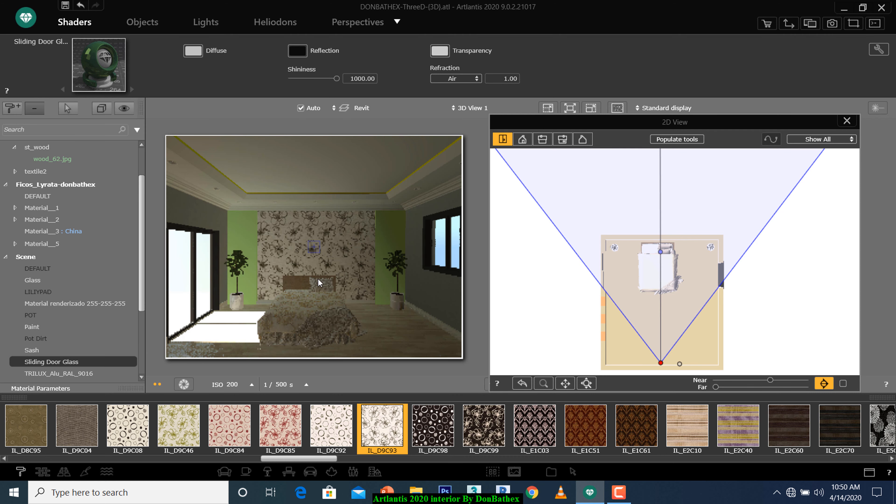
{"action": "left_click", "coordinate": [438, 248]}
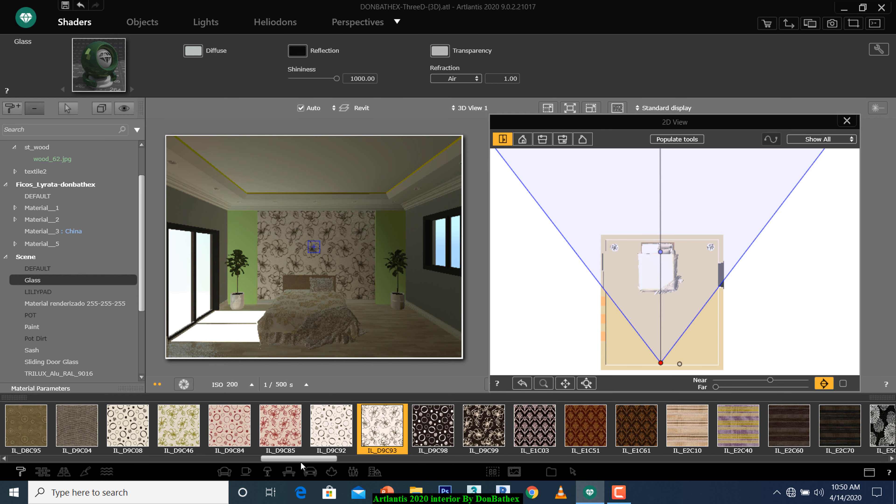
{"action": "left_click_drag", "start_coordinate": [301, 462], "coordinate": [202, 282]}
{"action": "left_click", "coordinate": [487, 426]}
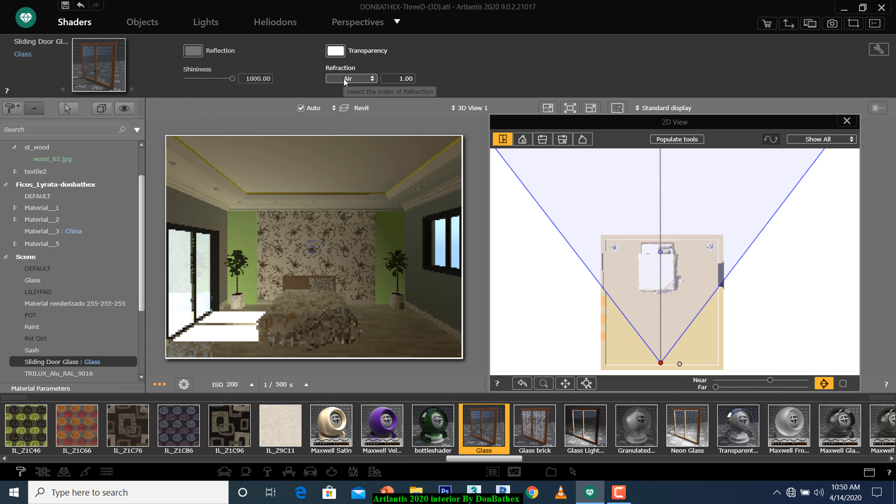
{"action": "left_click", "coordinate": [356, 77]}
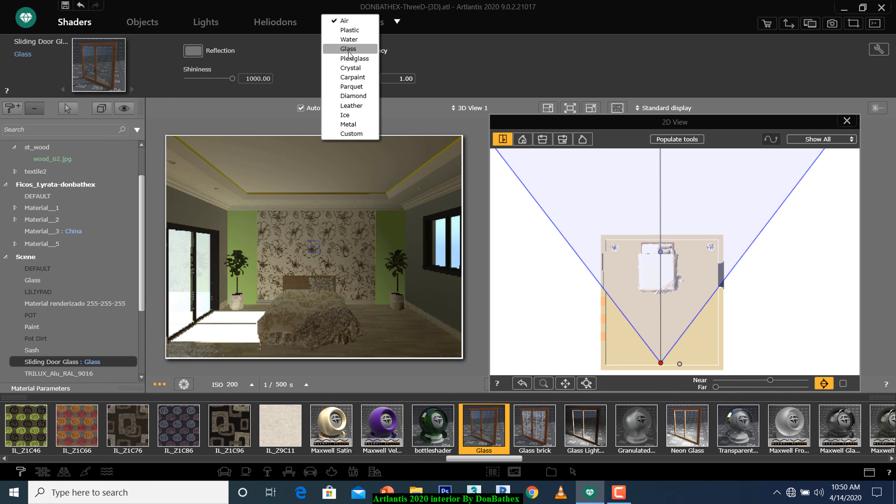
{"action": "left_click", "coordinate": [355, 50]}
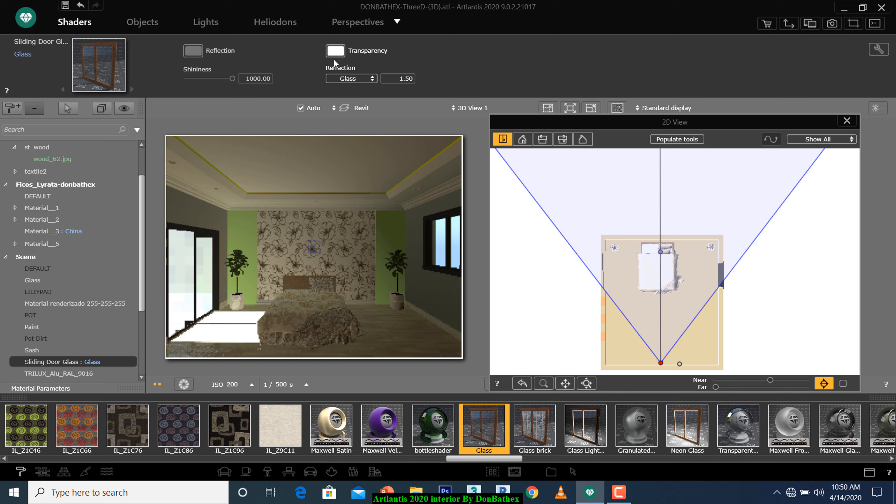
Step: Darken the transparency colour of the sliding door glass to grey 737373
{"action": "left_click", "coordinate": [194, 52]}
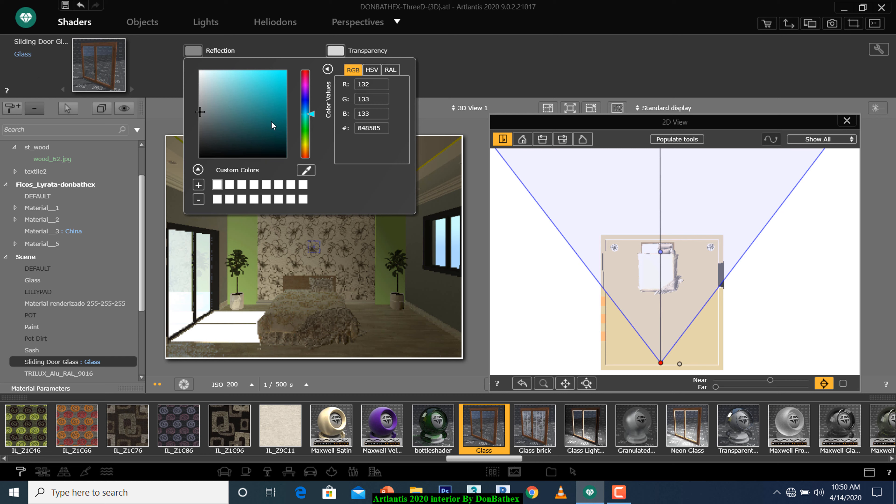
{"action": "left_click", "coordinate": [298, 54]}
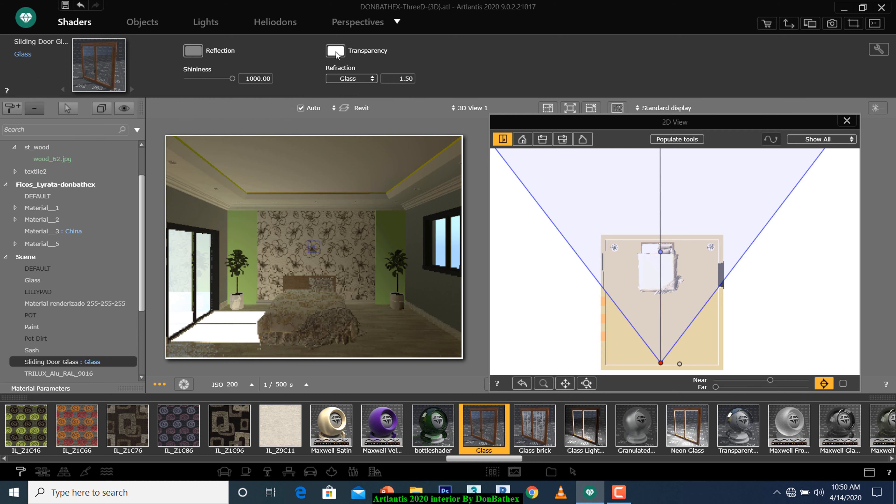
{"action": "left_click", "coordinate": [335, 51]}
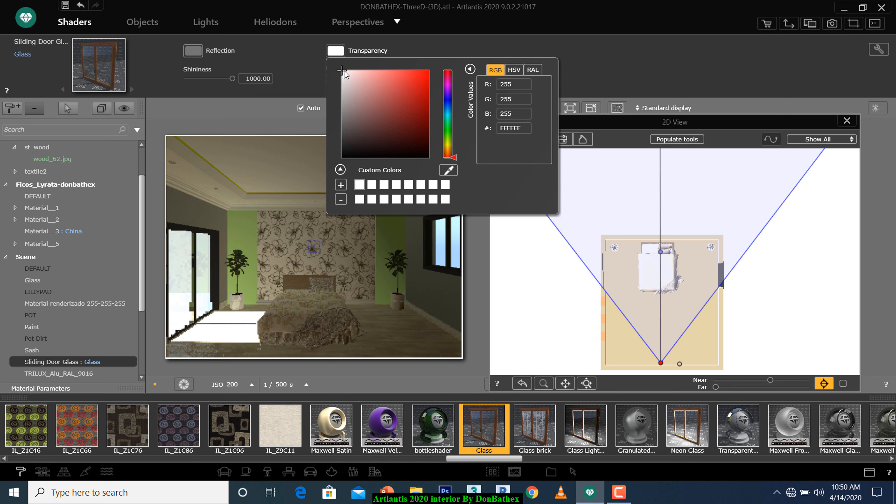
{"action": "left_click", "coordinate": [341, 85]}
{"action": "left_click_drag", "start_coordinate": [338, 94], "coordinate": [334, 120]}
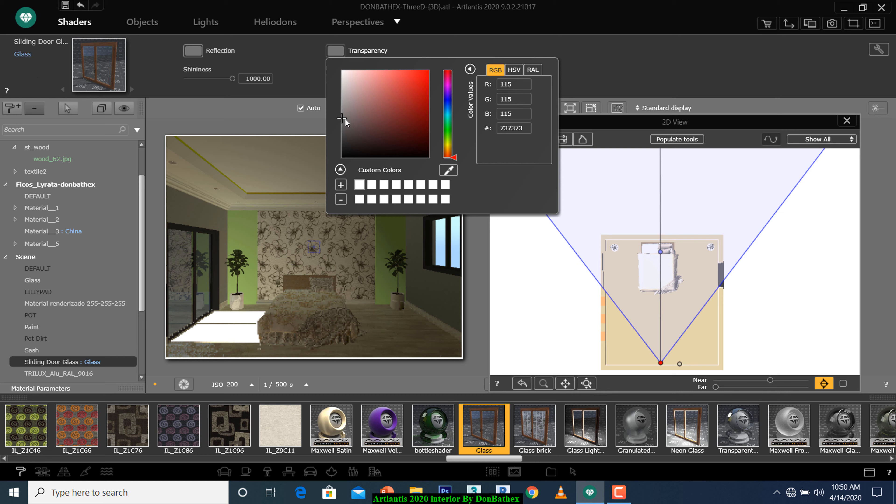
{"action": "left_click", "coordinate": [288, 57]}
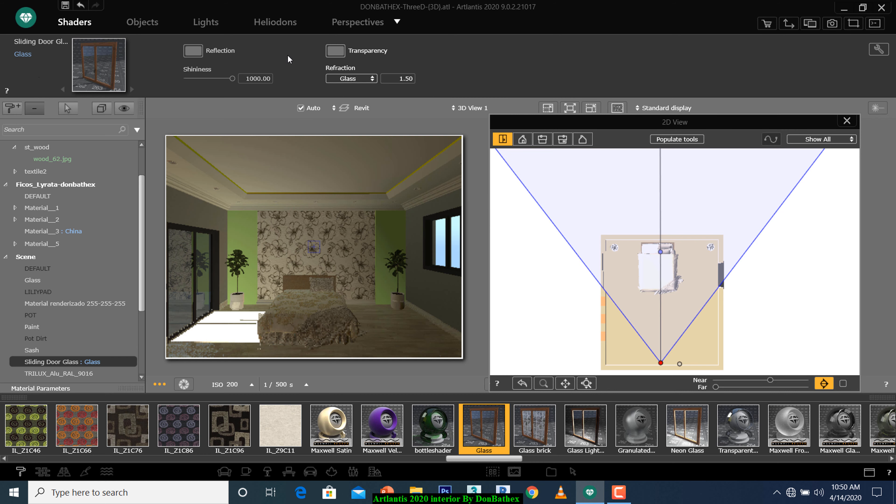
Step: Try near-white reflection colours on the sliding door glass, settling on mid-grey 929292
{"action": "left_click", "coordinate": [193, 51]}
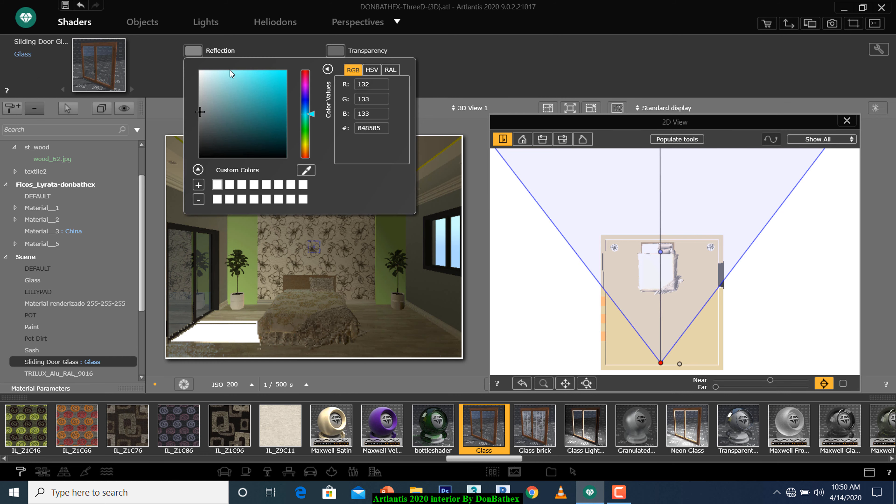
{"action": "left_click", "coordinate": [203, 82]}
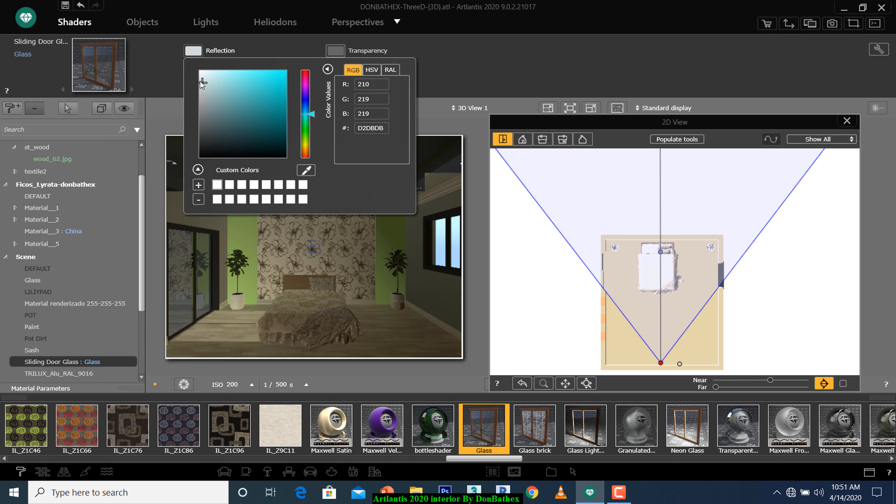
{"action": "left_click_drag", "start_coordinate": [201, 81], "coordinate": [189, 68]}
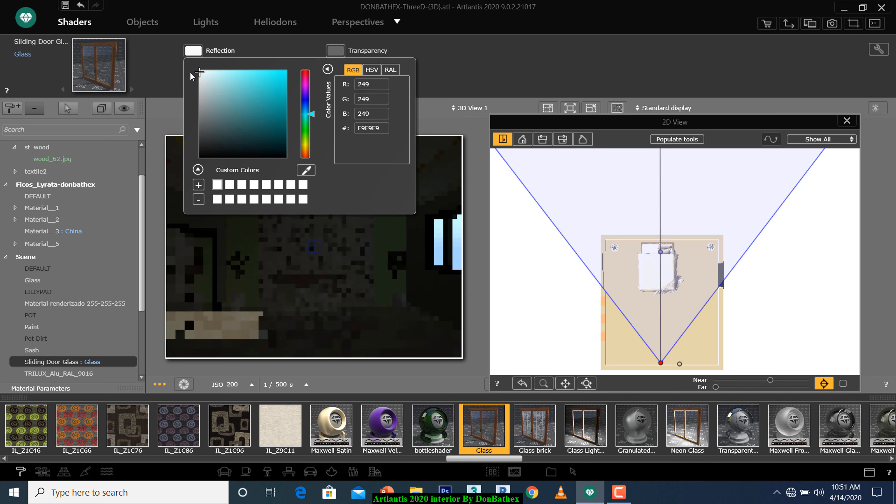
{"action": "left_click_drag", "start_coordinate": [190, 71], "coordinate": [175, 108]}
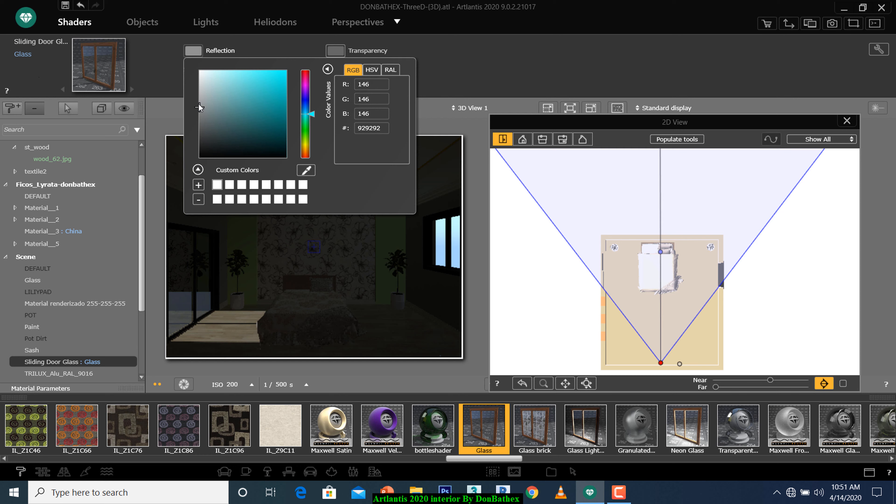
{"action": "left_click", "coordinate": [271, 50]}
Step: Lighten the transparency colour of the sliding door glass to grey C2C2C2
{"action": "left_click", "coordinate": [335, 50]}
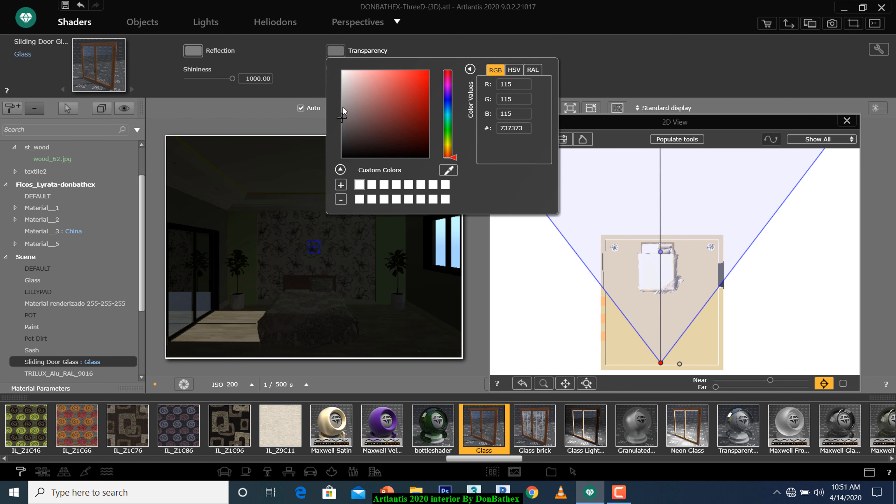
{"action": "left_click_drag", "start_coordinate": [344, 107], "coordinate": [337, 91]}
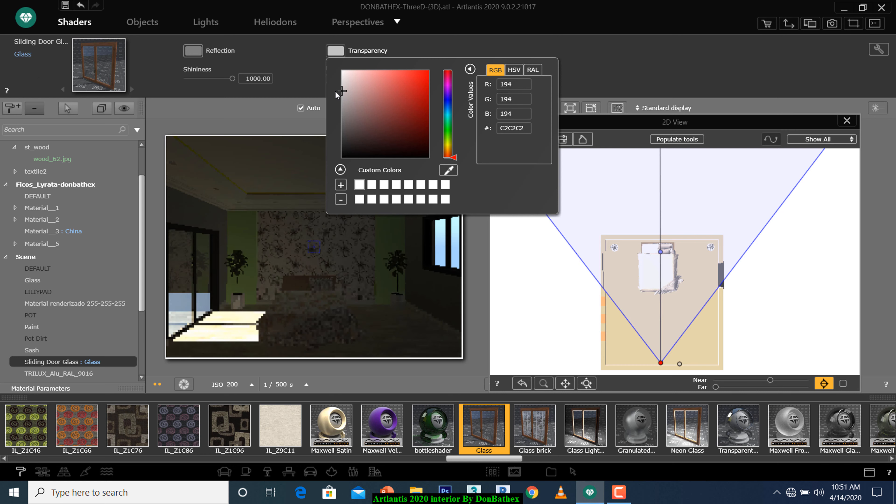
{"action": "left_click", "coordinate": [392, 59]}
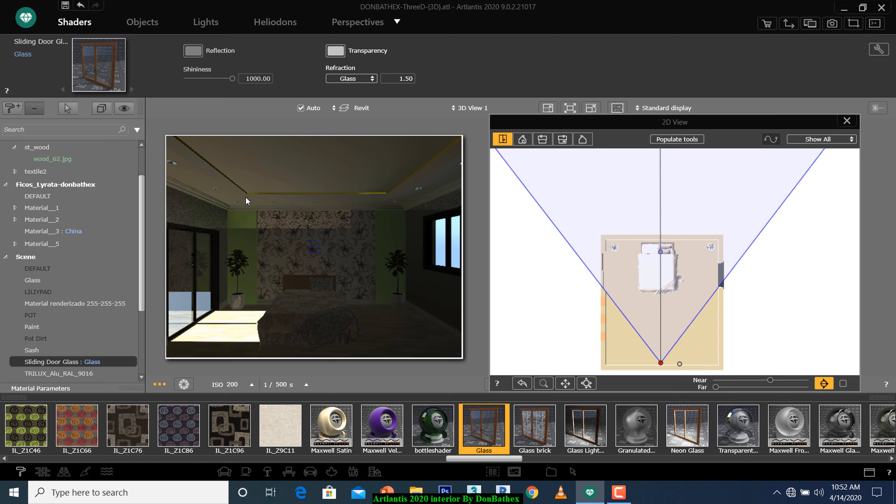
Step: Set the ceiling's white material to a pure white diffuse colour, FFFFFF, with a faint reflection of 050505
{"action": "left_click", "coordinate": [230, 195]}
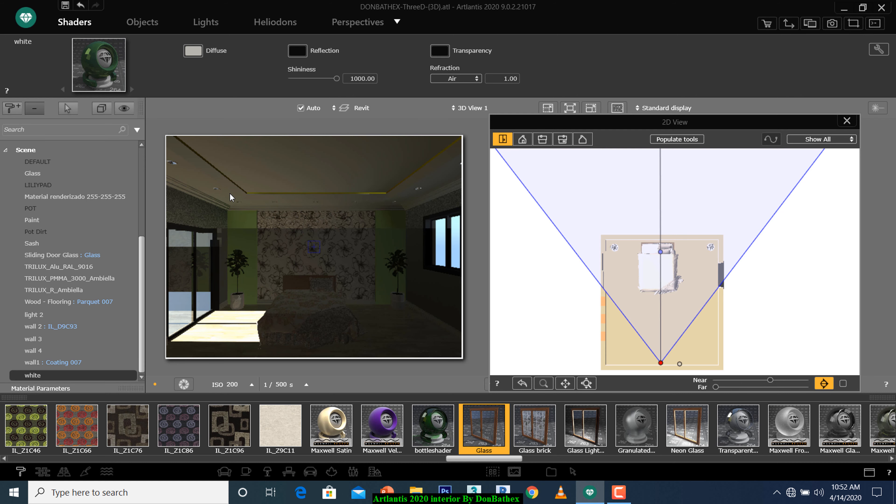
{"action": "left_click", "coordinate": [186, 54]}
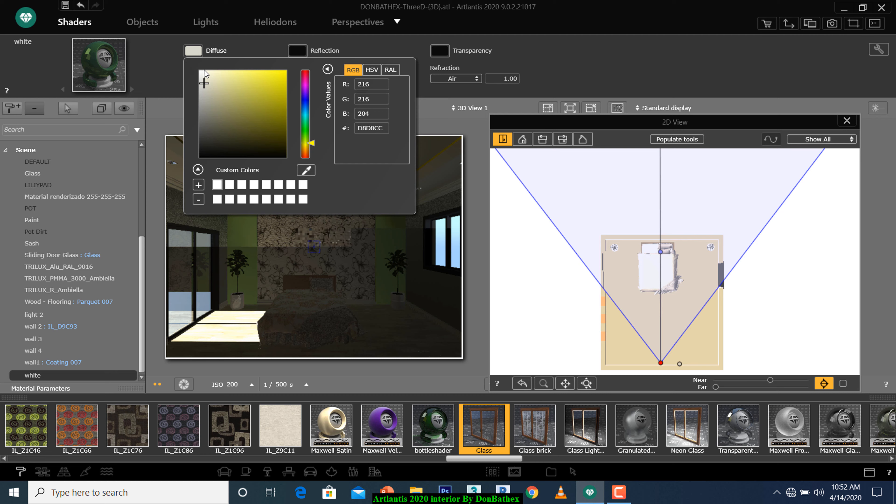
{"action": "left_click_drag", "start_coordinate": [204, 80], "coordinate": [189, 63]}
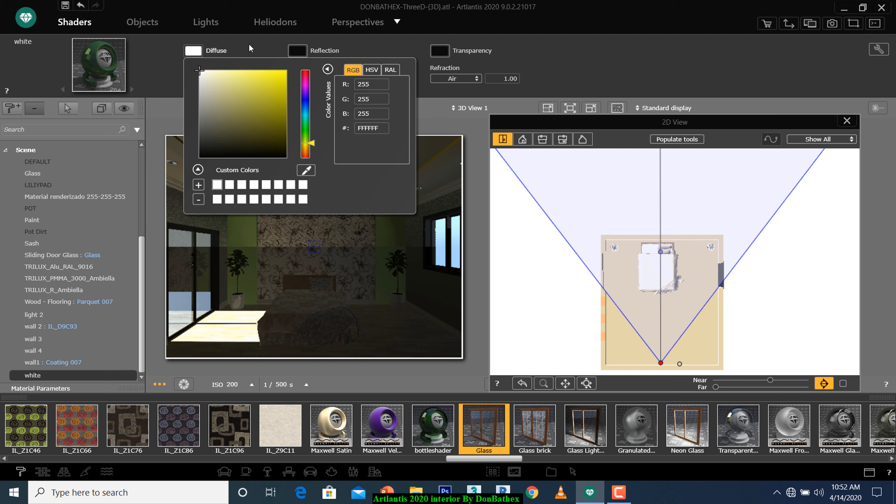
{"action": "left_click", "coordinate": [295, 50]}
{"action": "left_click", "coordinate": [296, 50]}
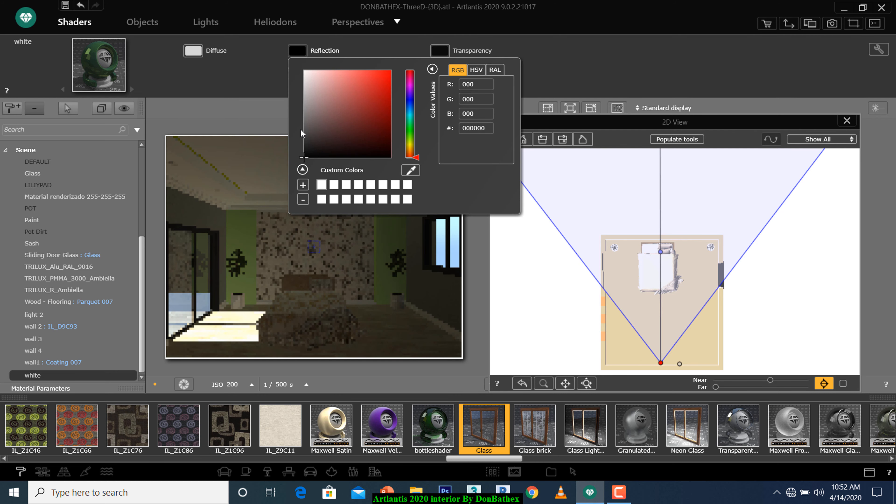
{"action": "left_click", "coordinate": [303, 158]}
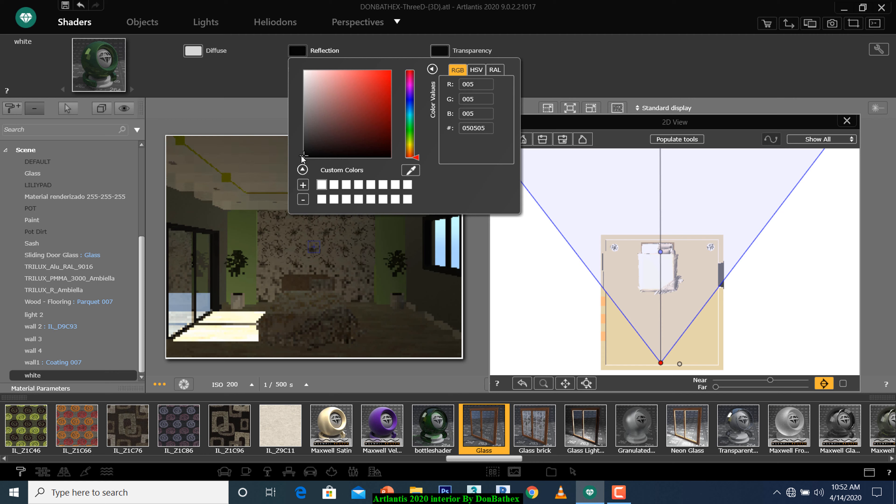
{"action": "left_click", "coordinate": [259, 83]}
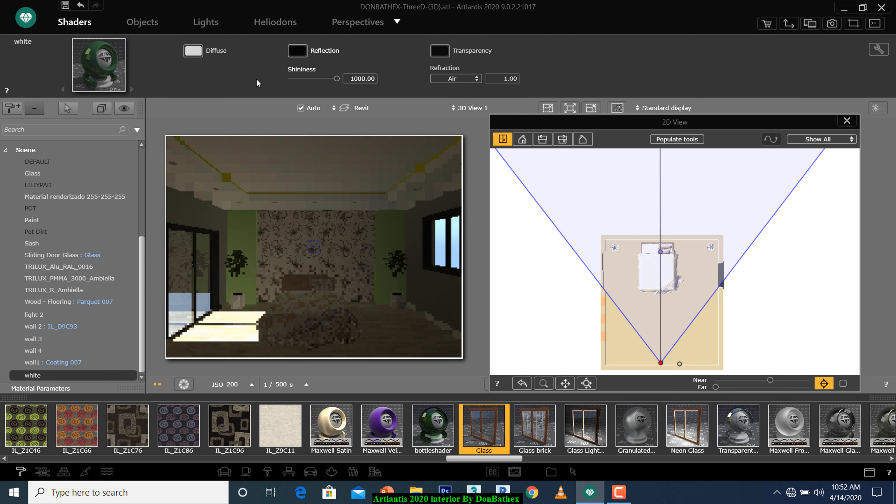
Step: Save the scene and apply the Neon Light shader to the yellow ceiling strip material, light 2
{"action": "left_click", "coordinate": [305, 194]}
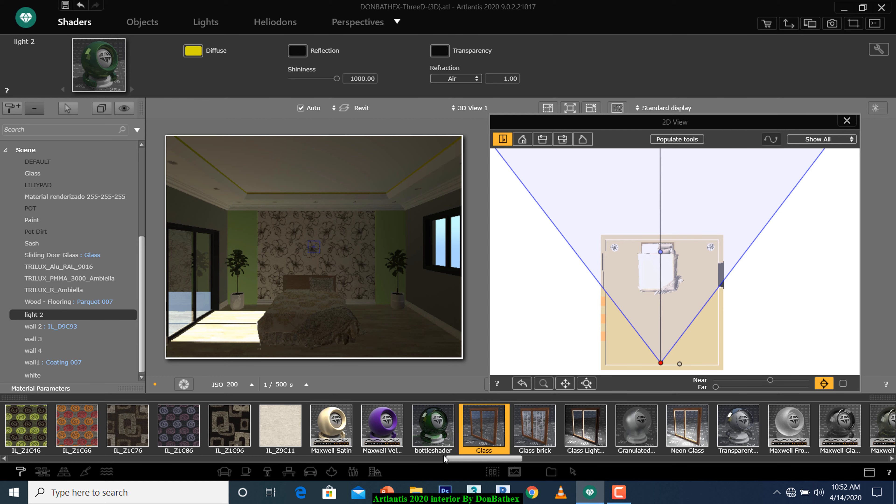
{"action": "left_click_drag", "start_coordinate": [454, 459], "coordinate": [95, 453]}
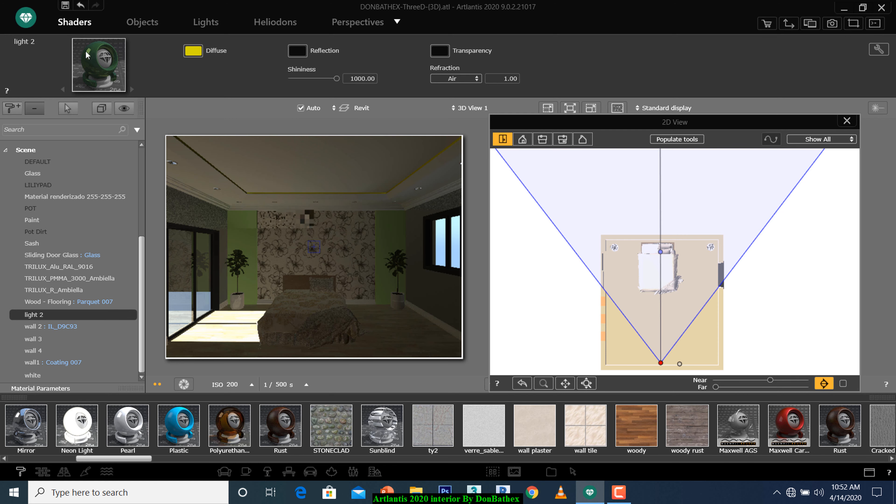
{"action": "left_click", "coordinate": [65, 6]}
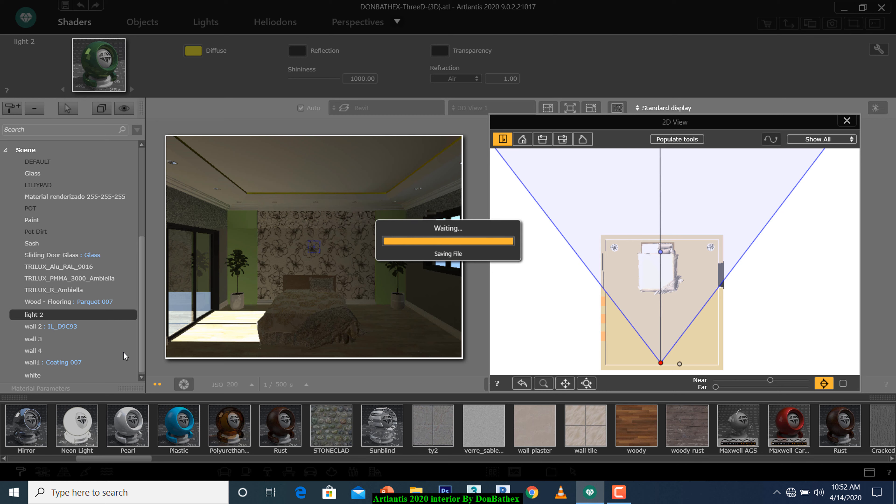
{"action": "left_click_drag", "start_coordinate": [81, 439], "coordinate": [54, 313]}
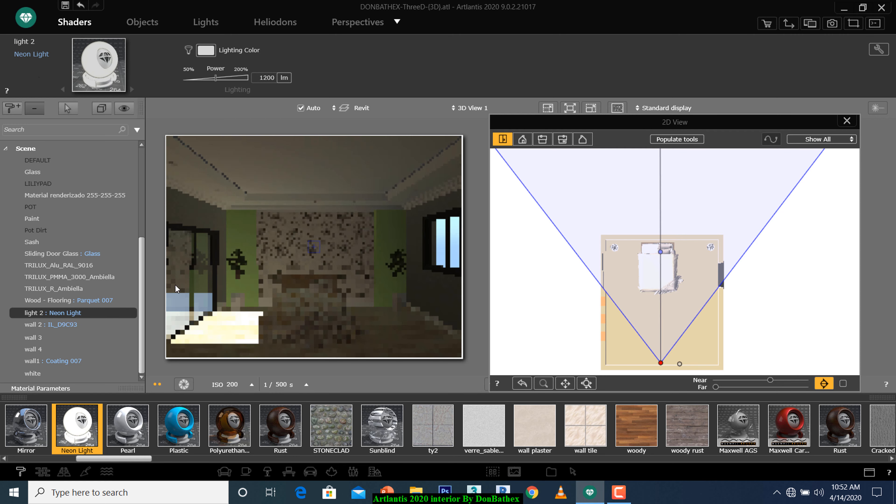
Step: Set the lighting colour of the light 2 neon shader to a warm orange, FFB067
{"action": "left_click", "coordinate": [206, 50]}
{"action": "left_click", "coordinate": [319, 149]}
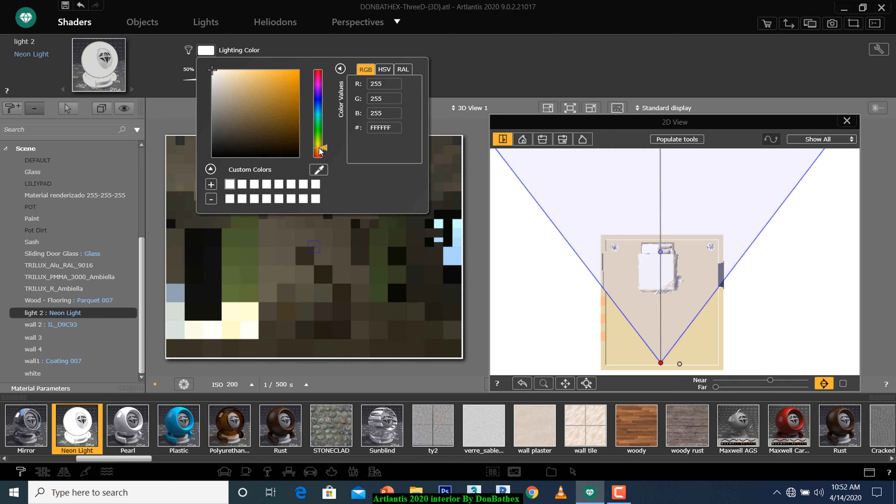
{"action": "left_click", "coordinate": [319, 152]}
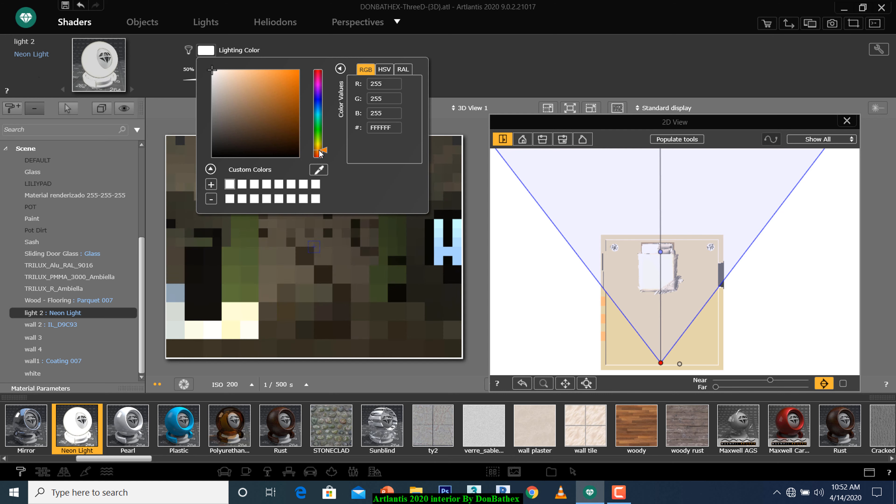
{"action": "left_click", "coordinate": [255, 70]}
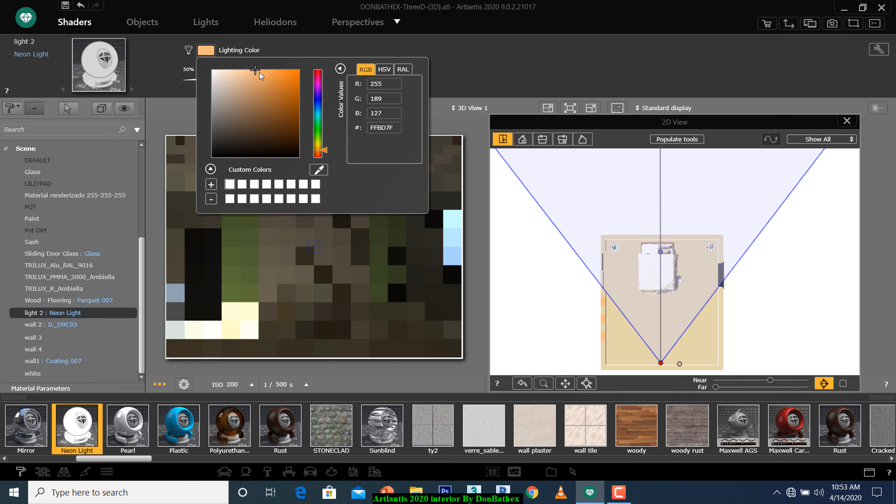
{"action": "left_click", "coordinate": [263, 70]}
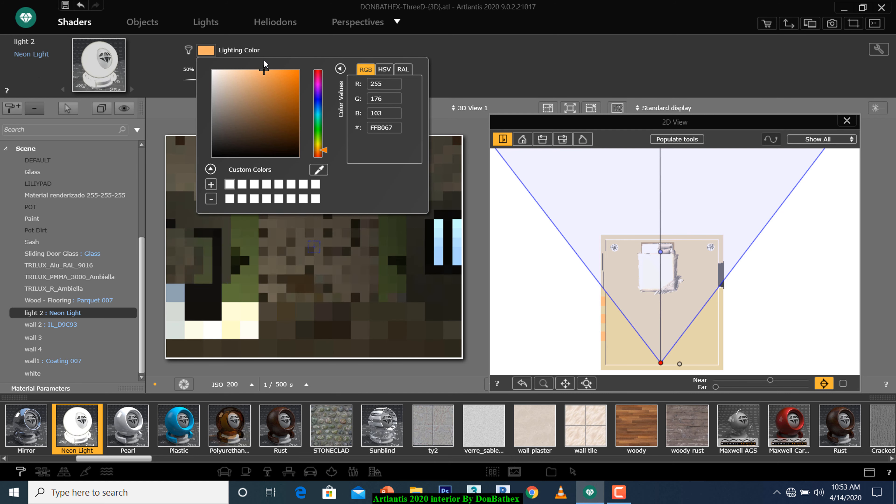
Step: Raise the lighting power of the light 2 neon material to 4800 lm
{"action": "left_click", "coordinate": [304, 43]}
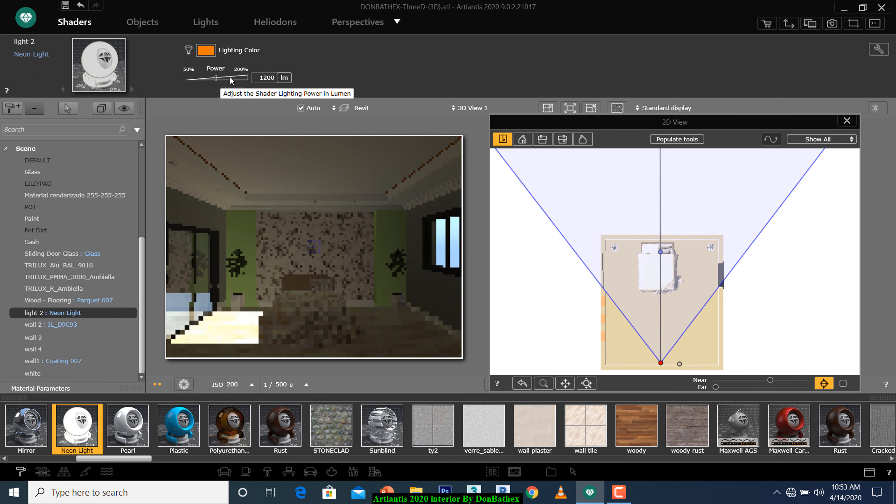
{"action": "left_click_drag", "start_coordinate": [230, 80], "coordinate": [247, 78]}
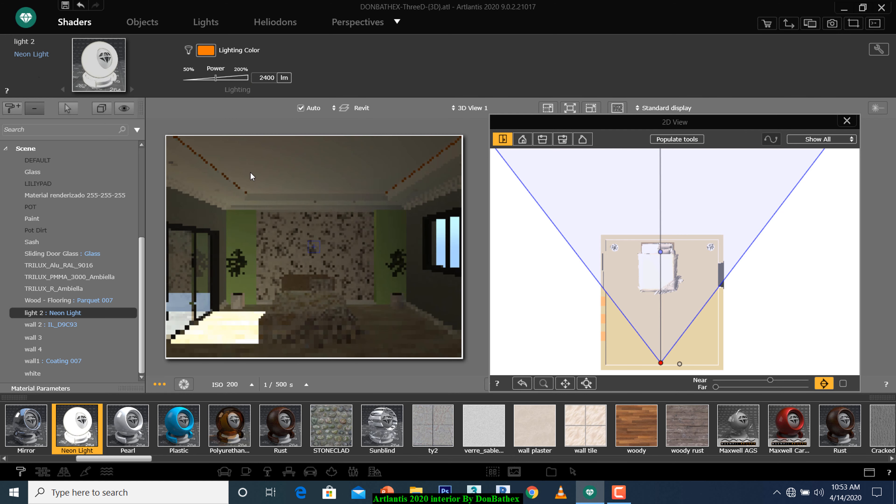
{"action": "left_click", "coordinate": [64, 320]}
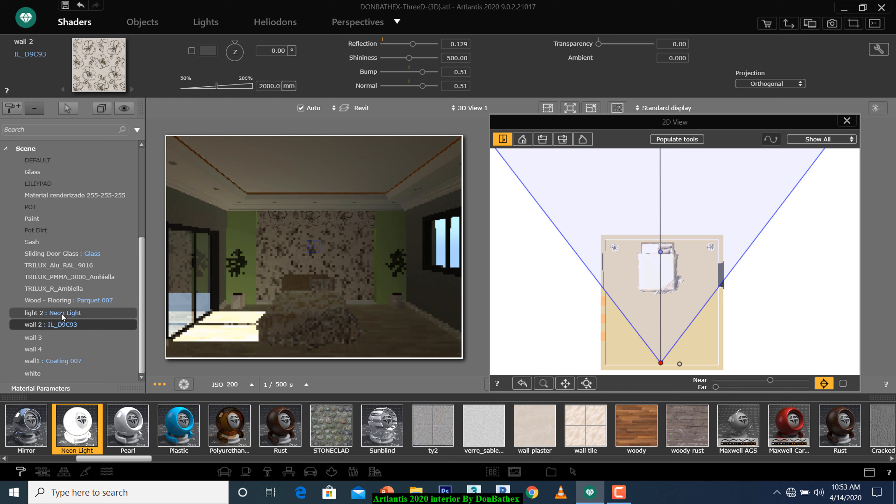
{"action": "left_click", "coordinate": [62, 314]}
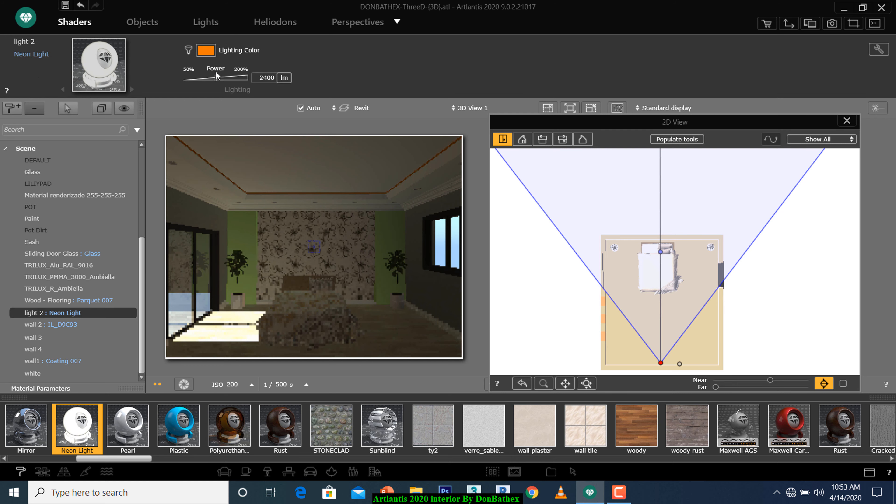
{"action": "left_click_drag", "start_coordinate": [218, 78], "coordinate": [275, 85]}
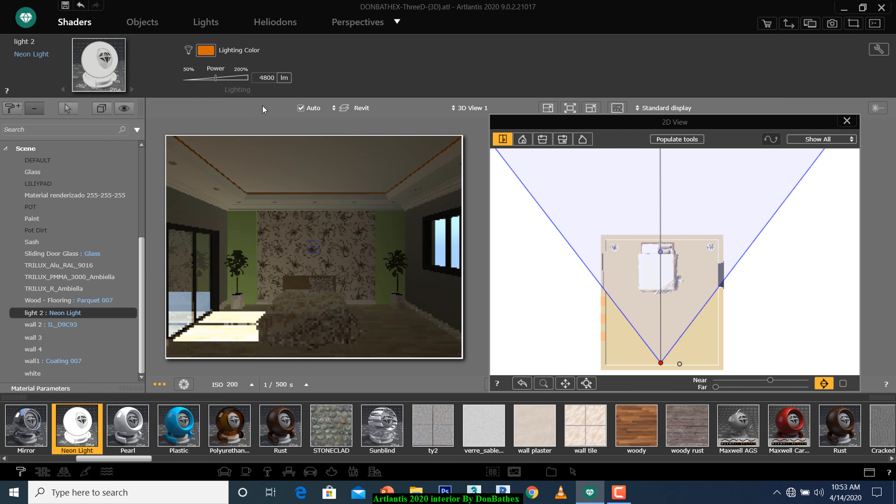
Step: Change the lighting colour of the light 2 neon material to a softer orange, FFB35C
{"action": "left_click", "coordinate": [206, 49]}
{"action": "left_click_drag", "start_coordinate": [266, 77], "coordinate": [267, 69]}
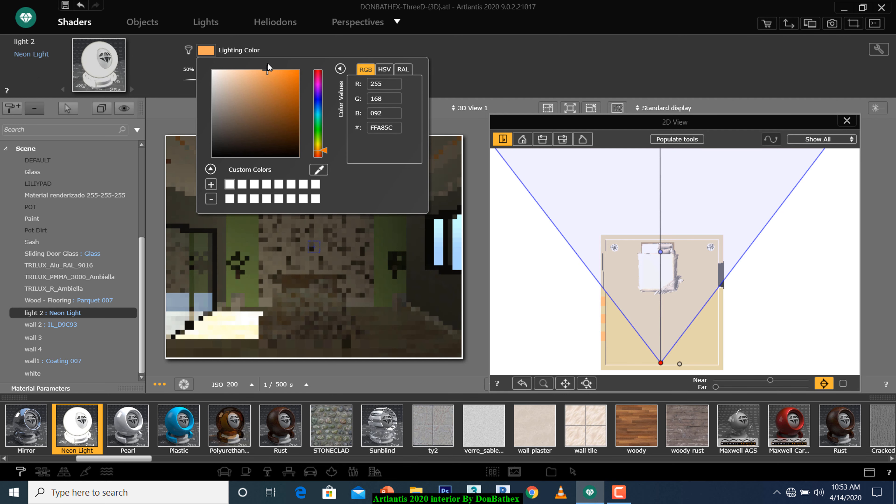
{"action": "left_click_drag", "start_coordinate": [325, 150], "coordinate": [326, 148]}
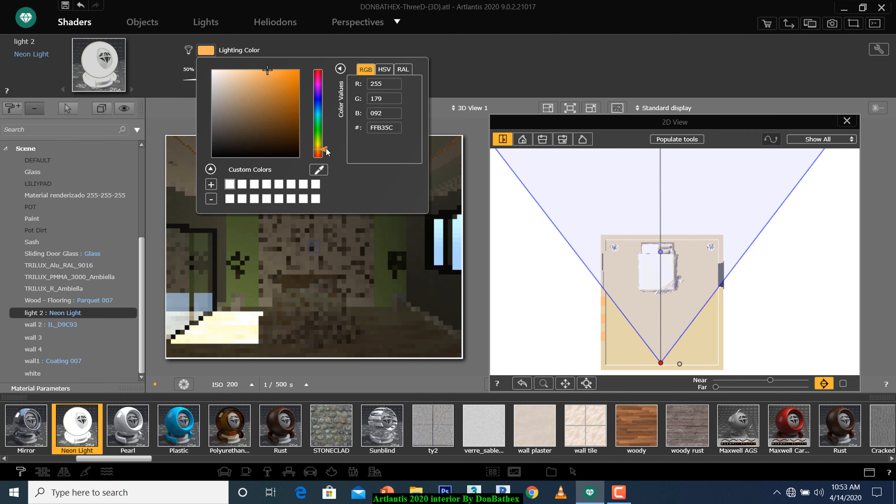
{"action": "left_click", "coordinate": [302, 46]}
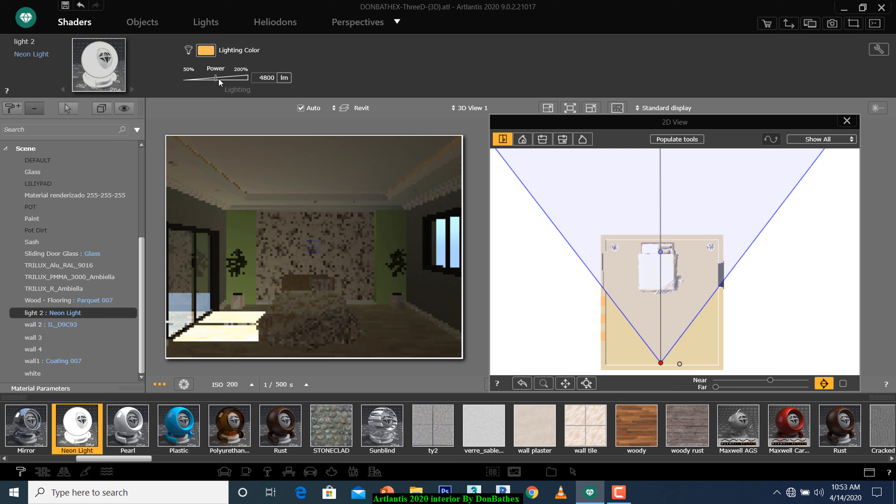
Step: Increase the lighting power of the light 2 neon material in successive doublings up to 153600 lm
{"action": "left_click_drag", "start_coordinate": [217, 81], "coordinate": [249, 80]}
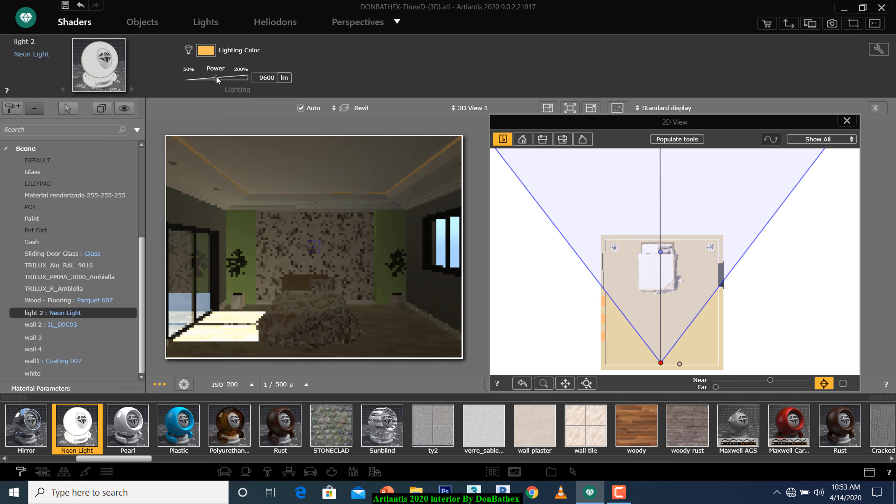
{"action": "left_click_drag", "start_coordinate": [215, 78], "coordinate": [290, 81]}
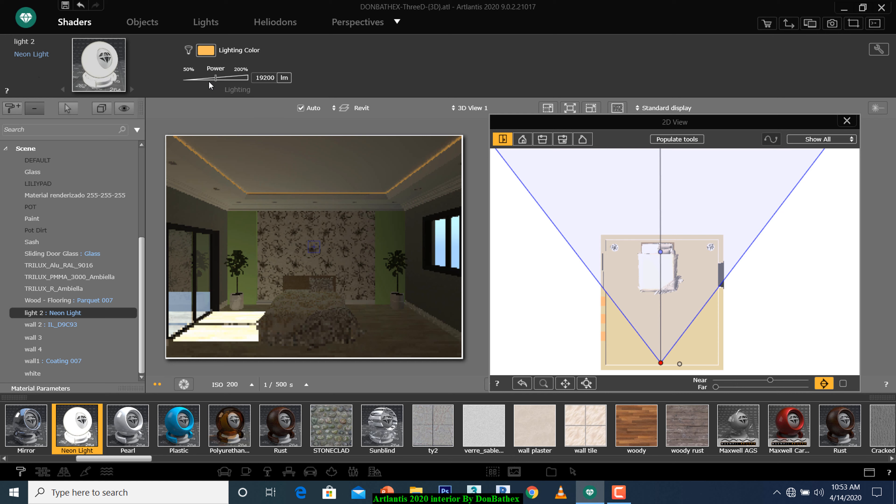
{"action": "left_click_drag", "start_coordinate": [216, 78], "coordinate": [281, 80]}
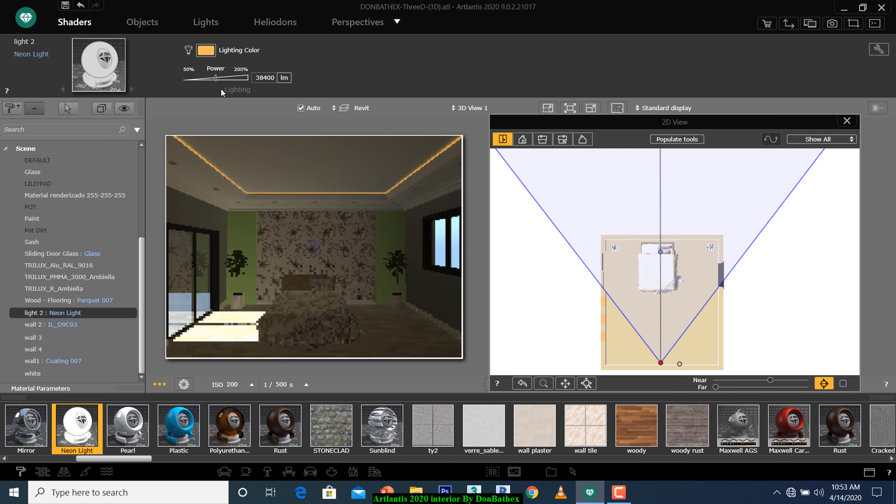
{"action": "left_click_drag", "start_coordinate": [215, 78], "coordinate": [286, 85]}
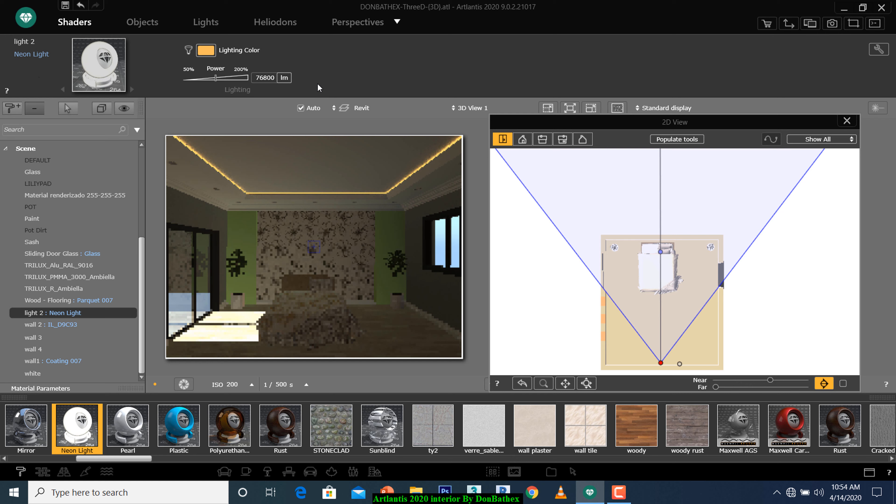
{"action": "left_click_drag", "start_coordinate": [216, 77], "coordinate": [249, 78]}
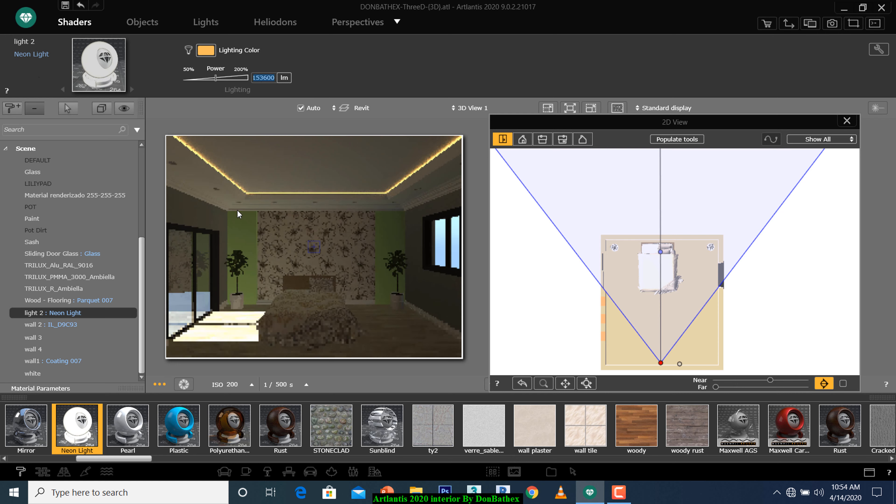
Step: Identify the ceiling downlight materials and apply the Neon Light shader to TRILUX_PMMA_3000_Ambiella
{"action": "left_click", "coordinate": [217, 189]}
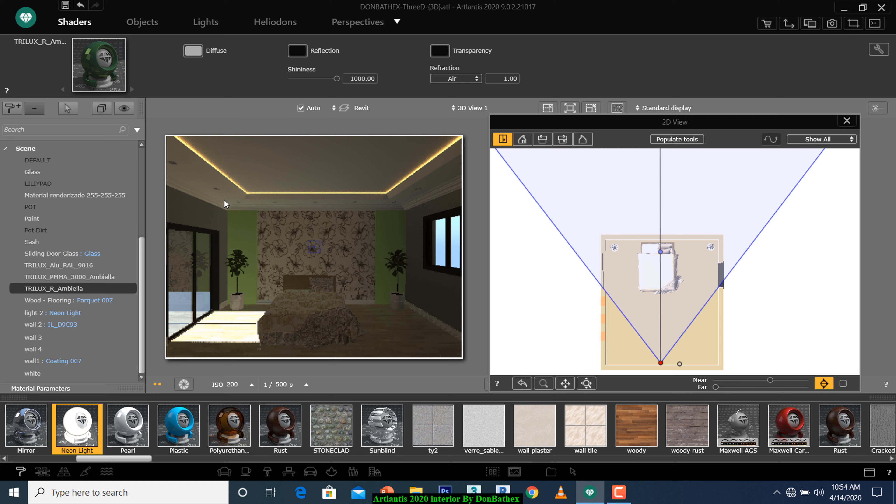
{"action": "left_click", "coordinate": [216, 191]}
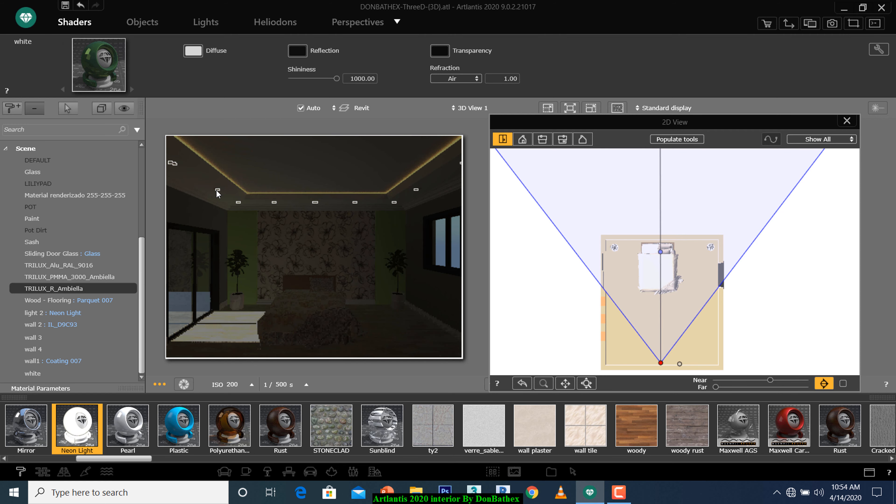
{"action": "left_click", "coordinate": [73, 288]}
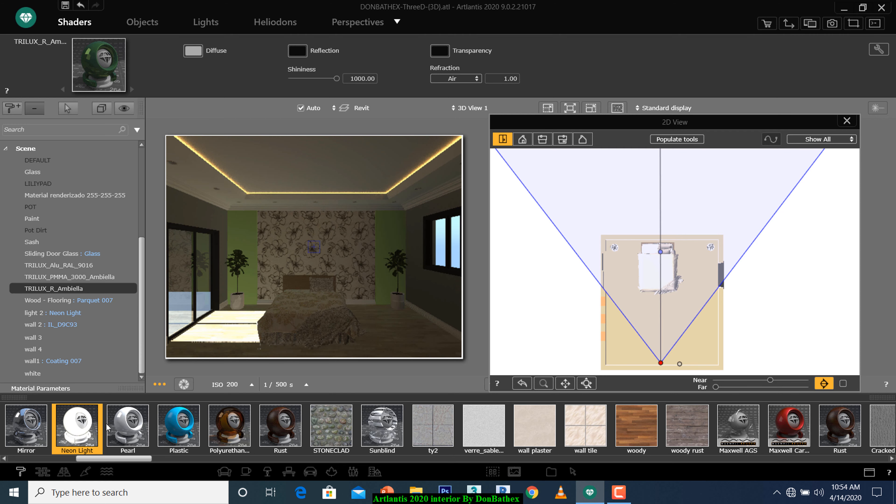
{"action": "left_click_drag", "start_coordinate": [76, 441], "coordinate": [87, 282]}
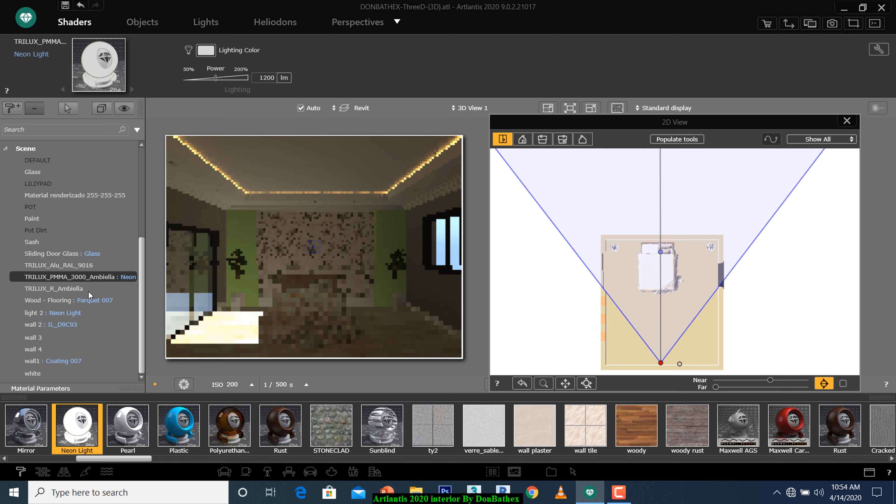
Step: Tint the lighting colour of the TRILUX_PMMA_3000_Ambiella neon shader a pale warm orange
{"action": "left_click", "coordinate": [205, 49]}
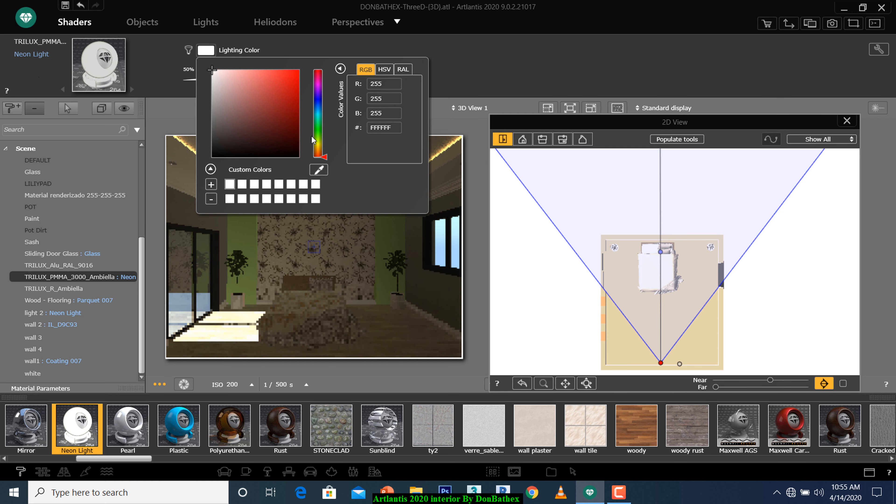
{"action": "left_click_drag", "start_coordinate": [318, 155], "coordinate": [319, 150]}
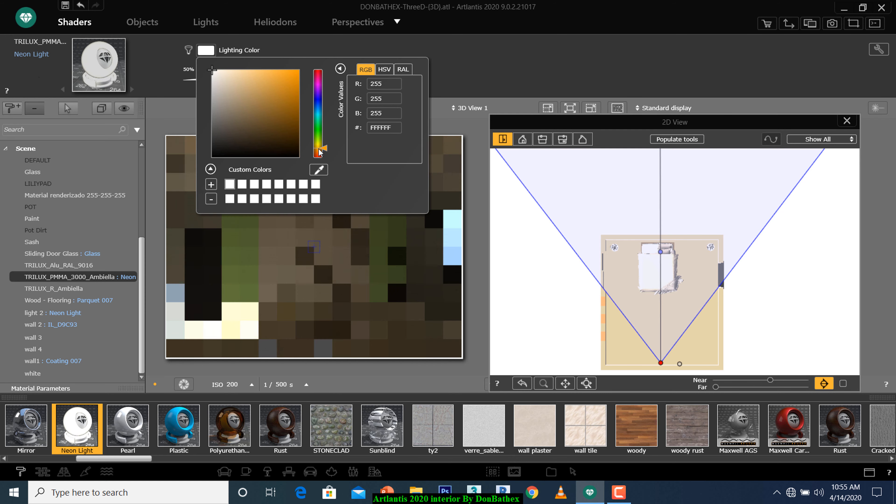
{"action": "left_click_drag", "start_coordinate": [243, 90], "coordinate": [241, 65]}
Step: Set the lighting power of the TRILUX_PMMA_3000_Ambiella neon shader to 153600 lm and save the scene
{"action": "double_click", "coordinate": [267, 77]}
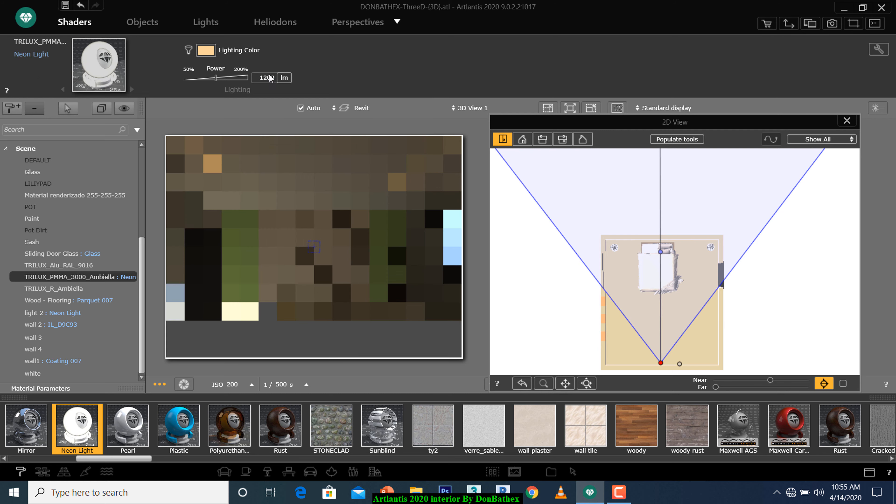
{"action": "type", "text": "153600"}
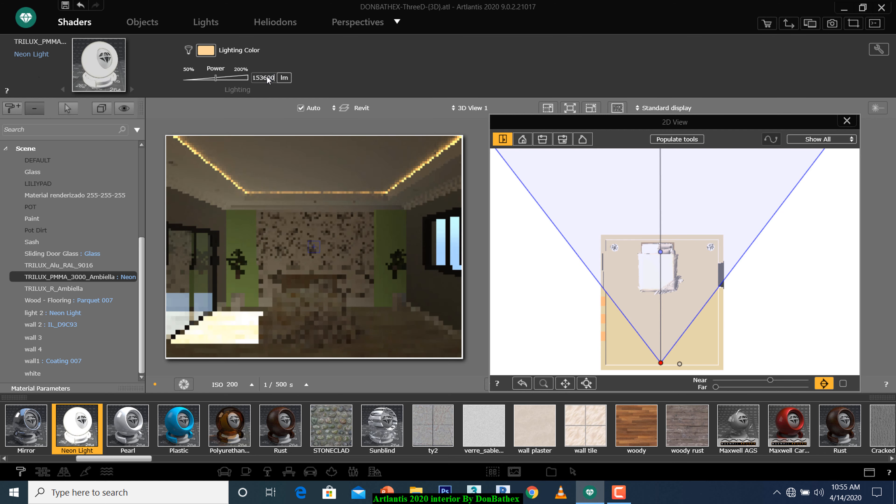
{"action": "key", "text": "Return"}
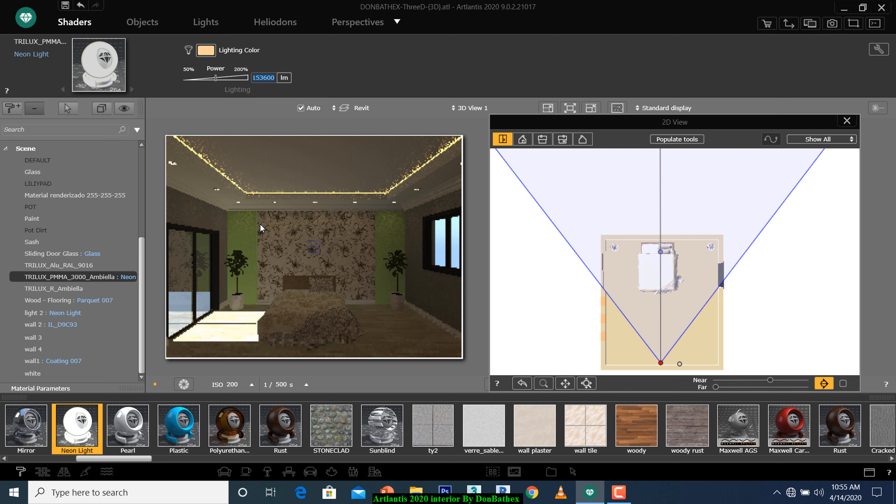
{"action": "left_click", "coordinate": [65, 5]}
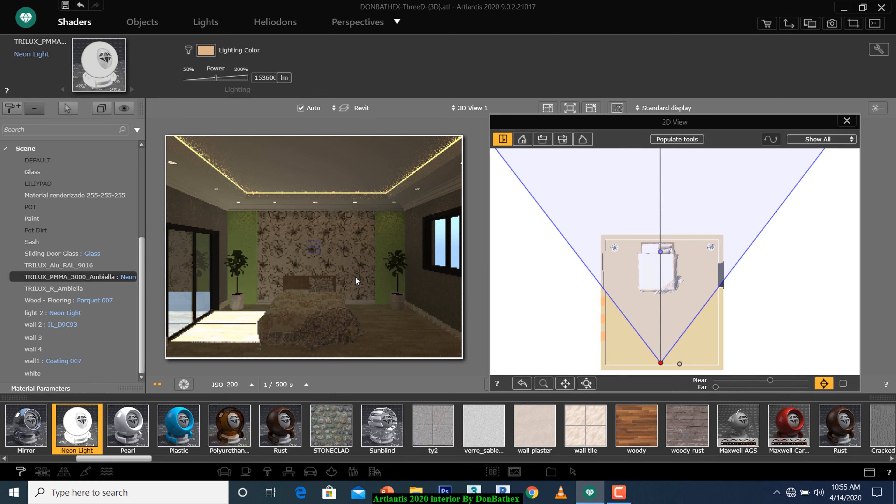
Step: Open the post-processing settings for the 3D View 1 perspective and enable the Mix Color and Edge effects
{"action": "left_click_drag", "start_coordinate": [528, 125], "coordinate": [521, 102]}
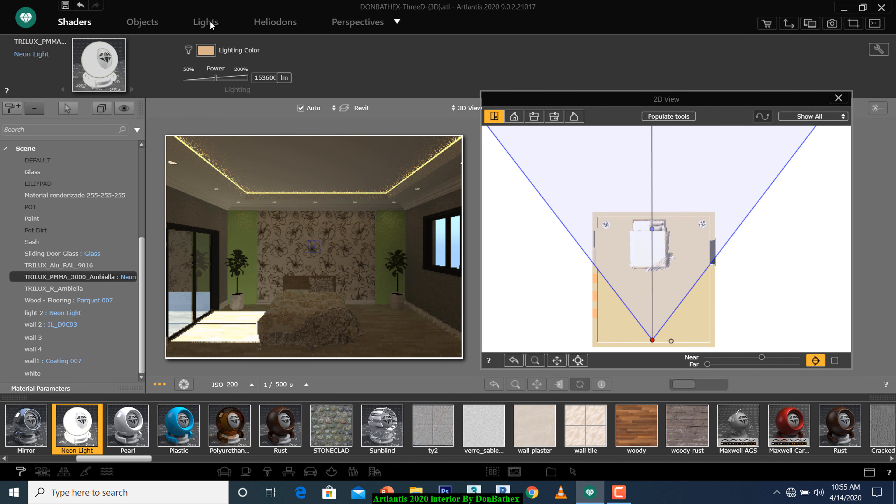
{"action": "left_click", "coordinate": [354, 21]}
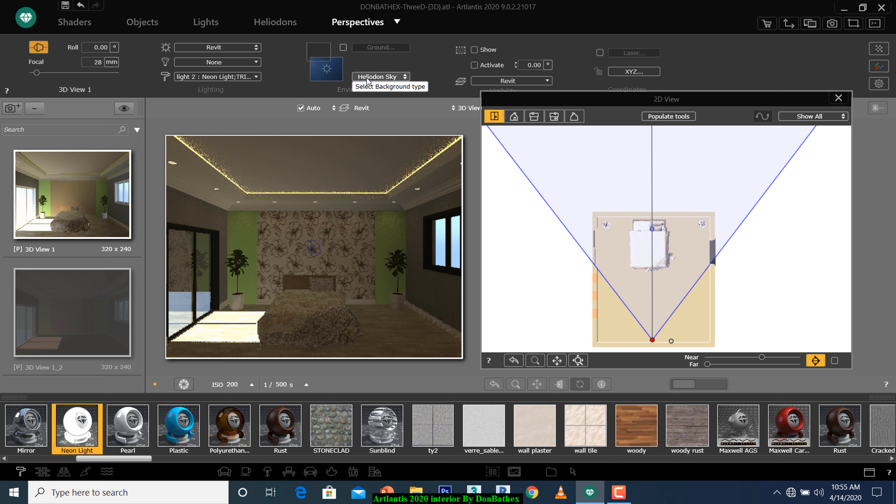
{"action": "left_click_drag", "start_coordinate": [504, 101], "coordinate": [503, 119]}
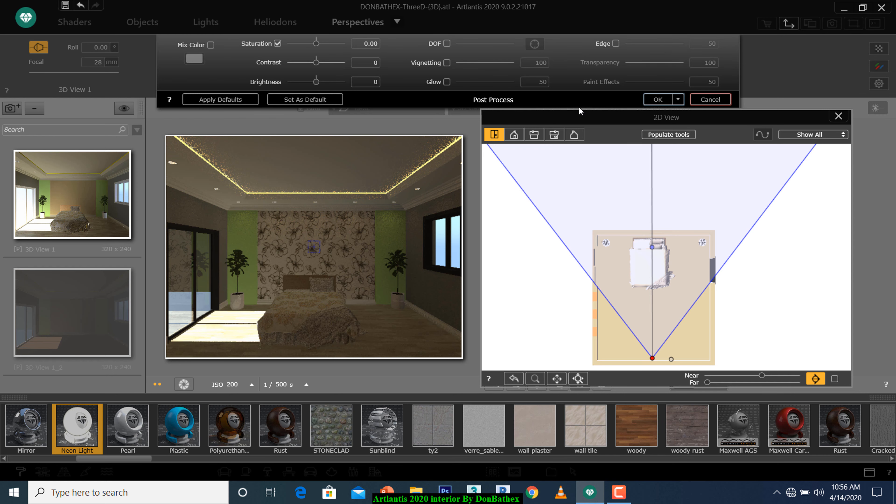
{"action": "left_click_drag", "start_coordinate": [581, 121], "coordinate": [591, 154]}
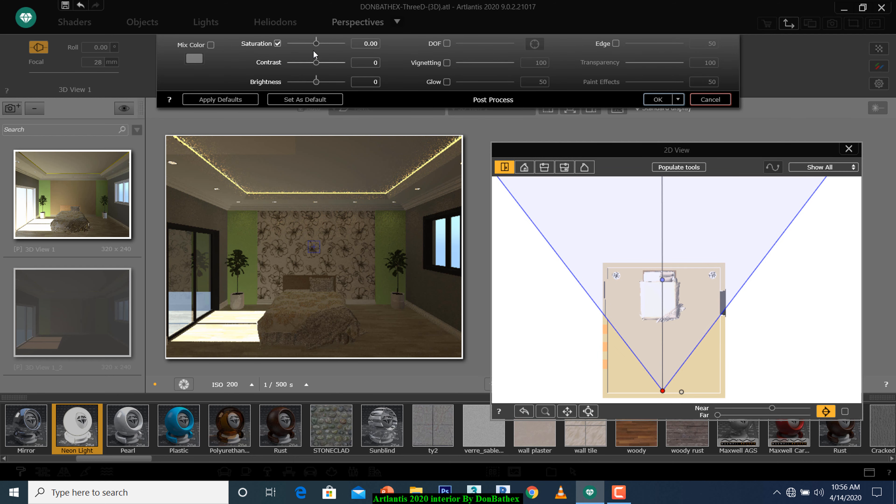
{"action": "left_click", "coordinate": [211, 45]}
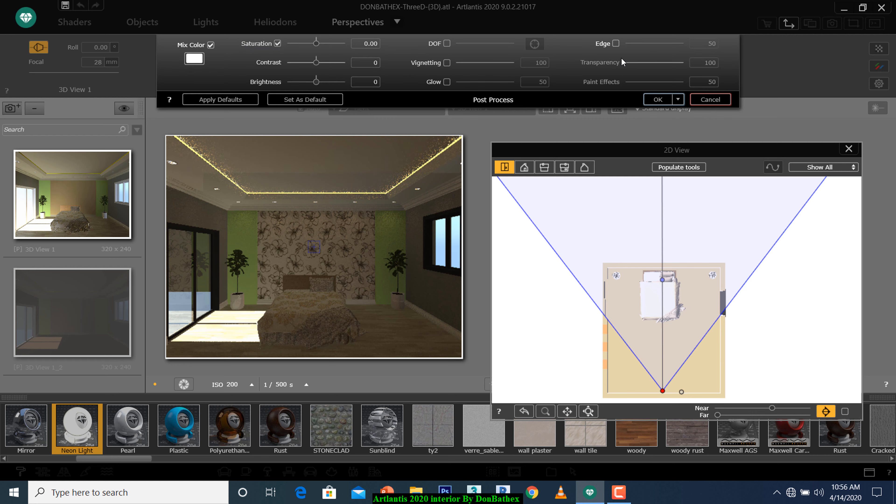
{"action": "left_click", "coordinate": [616, 43]}
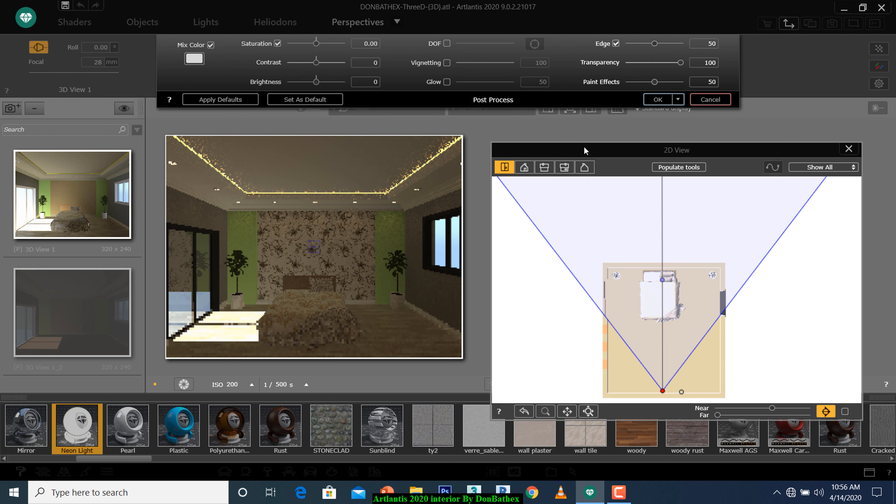
{"action": "left_click_drag", "start_coordinate": [584, 146], "coordinate": [596, 175]}
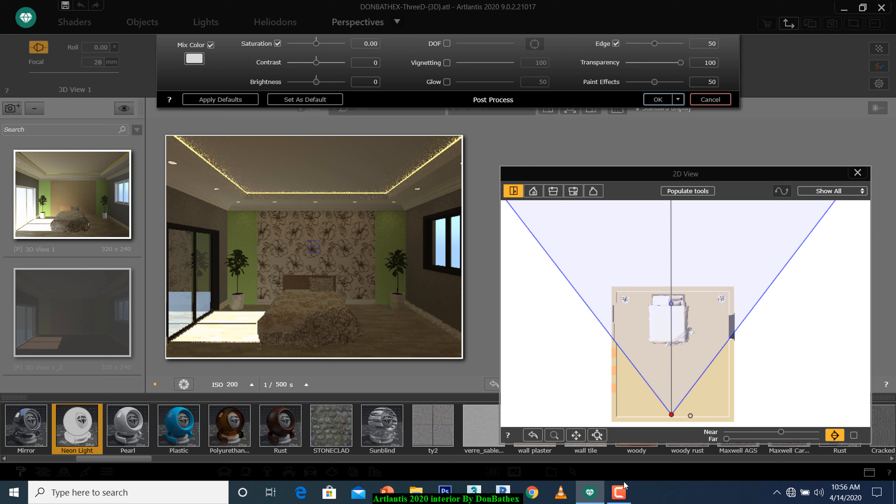
{"action": "left_click", "coordinate": [623, 493]}
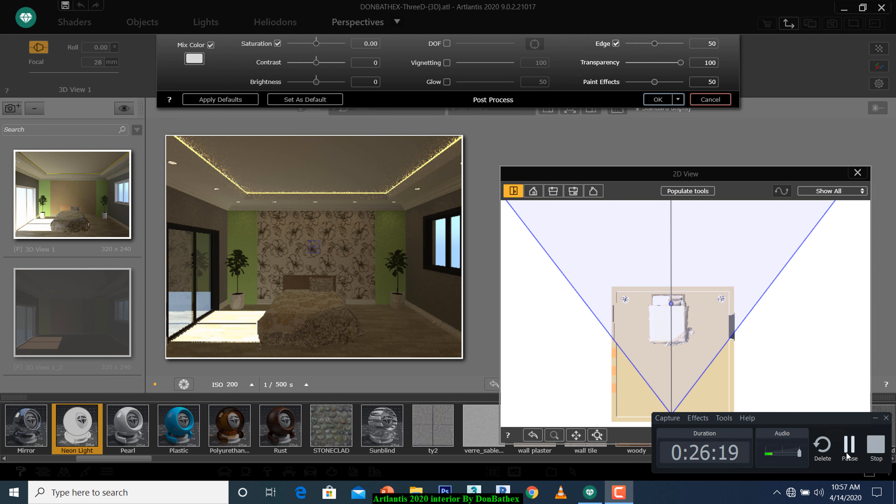
{"action": "left_click", "coordinate": [847, 455]}
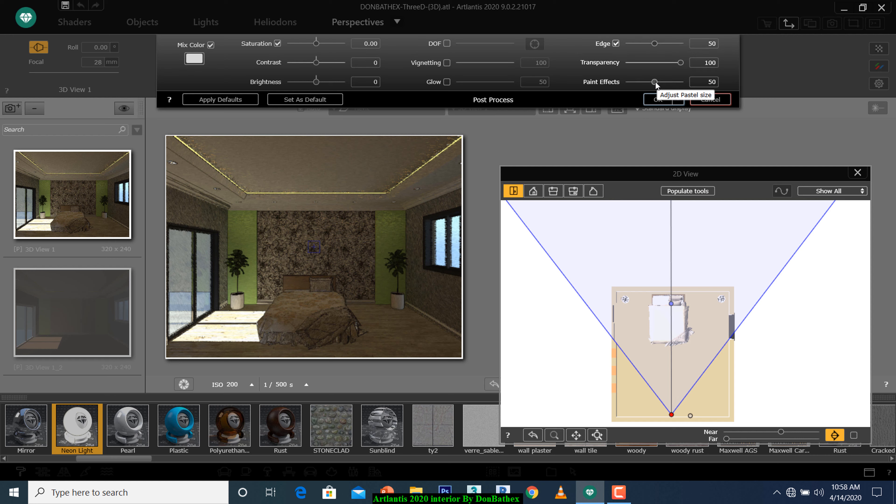
Step: Set the post-process Paint Effects to 0 and Edge to 15, and accept the settings for all views
{"action": "left_click_drag", "start_coordinate": [654, 82], "coordinate": [602, 92]}
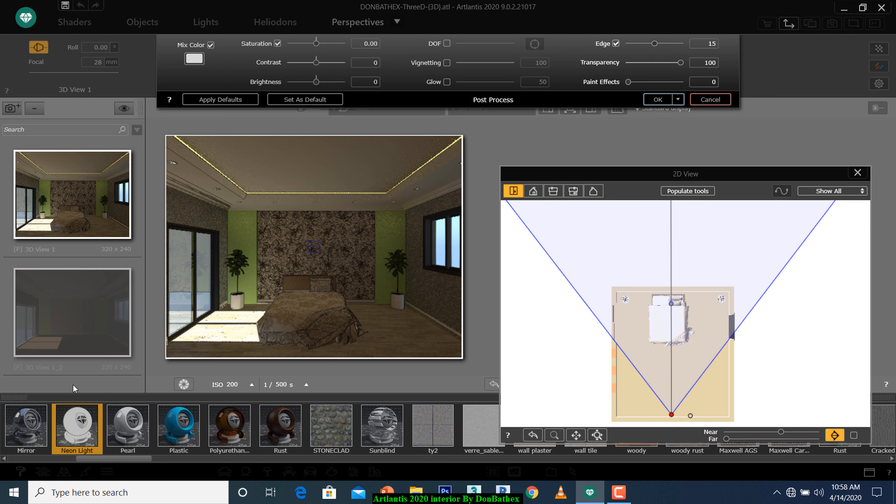
{"action": "left_click", "coordinate": [677, 100]}
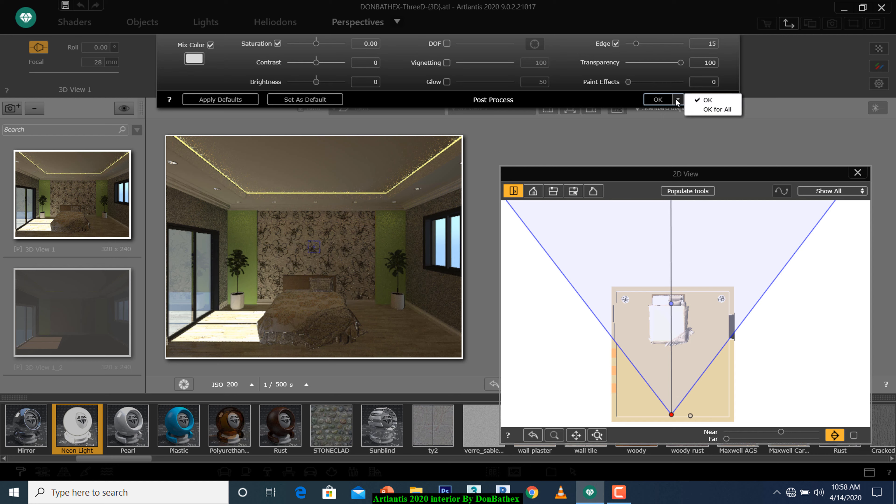
{"action": "left_click", "coordinate": [703, 110]}
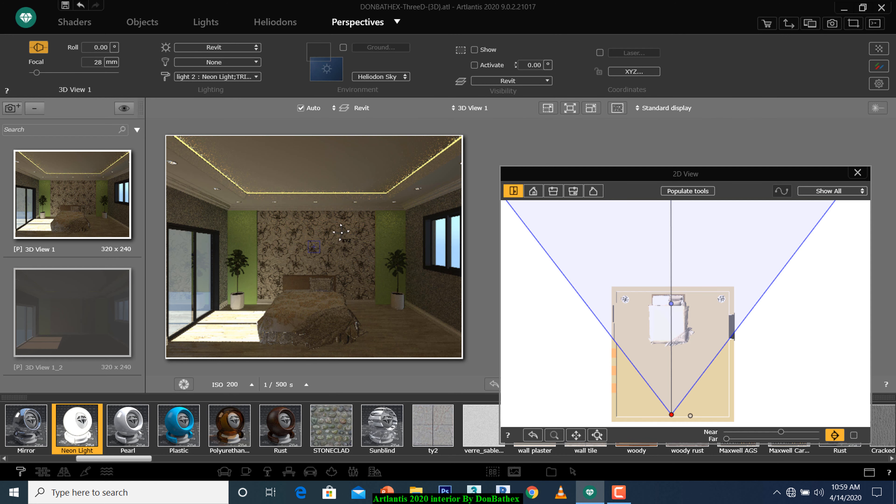
{"action": "left_click", "coordinate": [623, 498]}
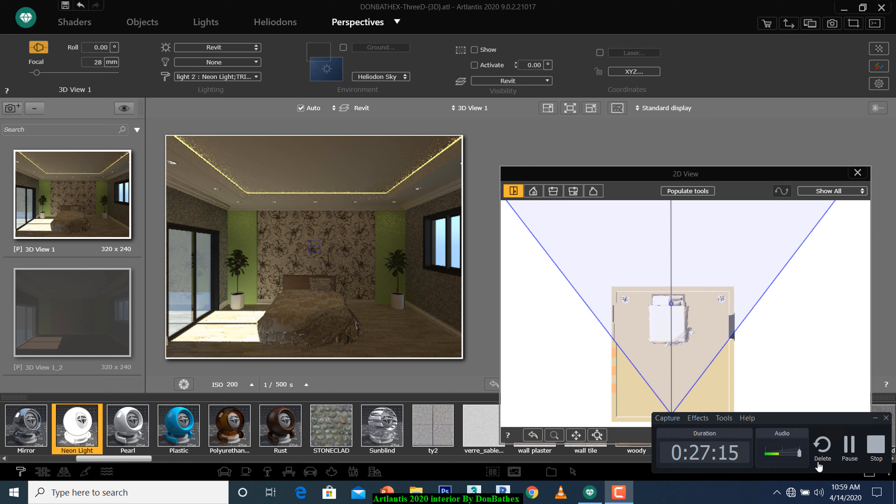
{"action": "left_click", "coordinate": [849, 454]}
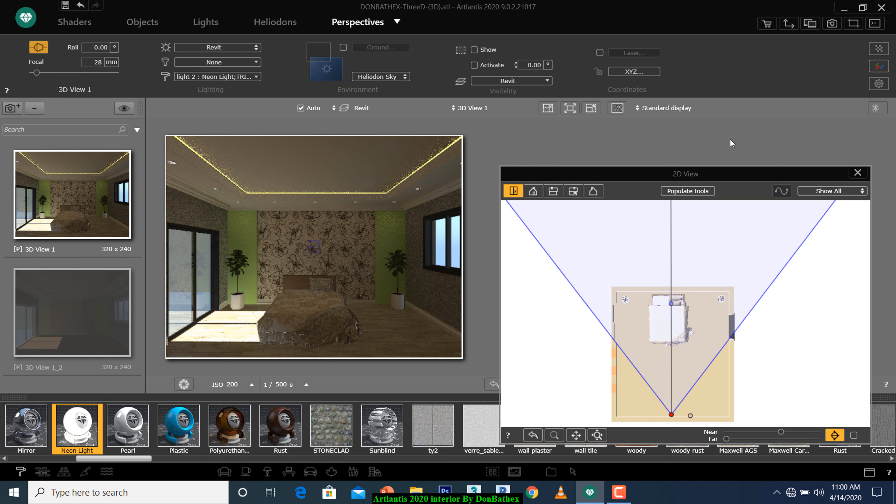
Step: Set the 3D View 1 rendering size to 1280 x 960 at 300 dpi and enable Adaptive (3x3) anti-aliasing
{"action": "left_click", "coordinate": [878, 84]}
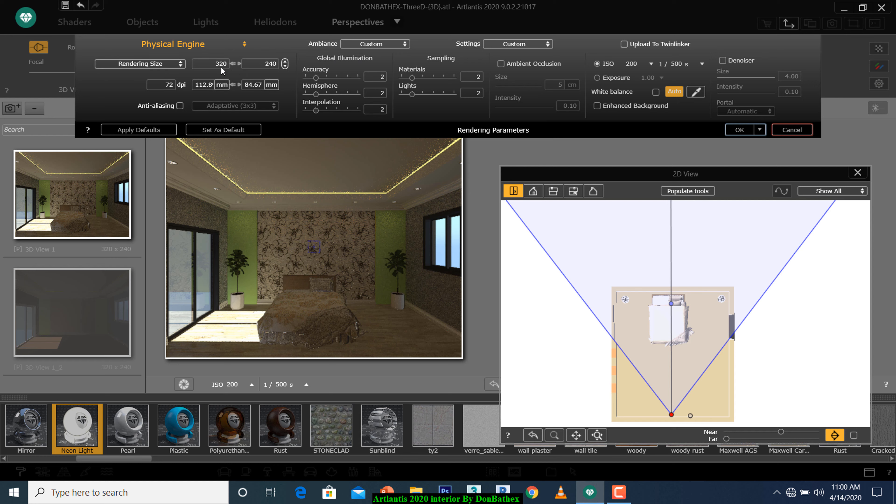
{"action": "left_click", "coordinate": [177, 66]}
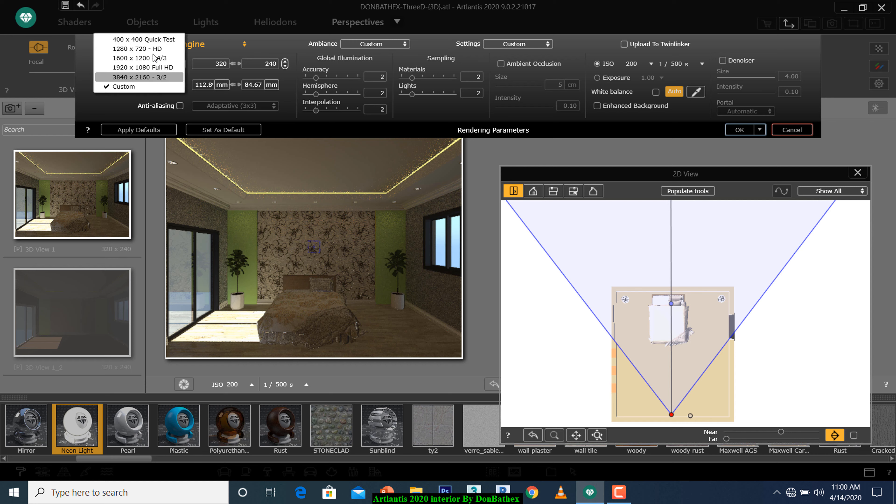
{"action": "left_click", "coordinate": [283, 56]}
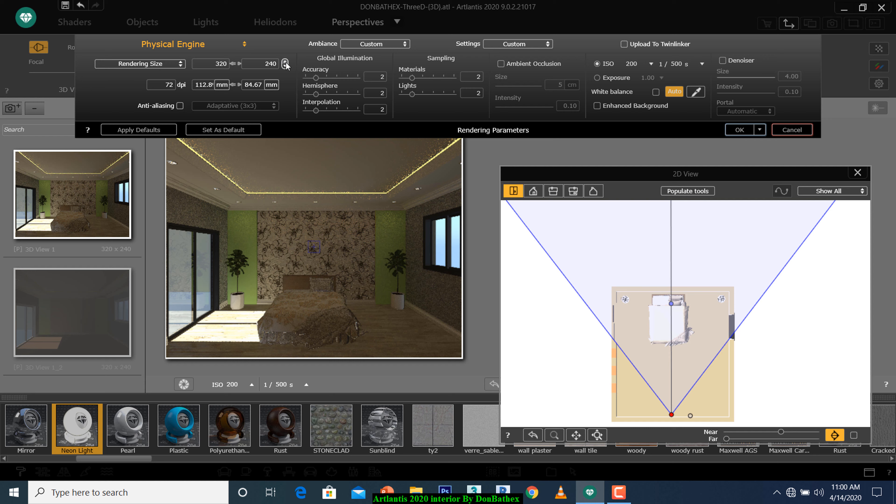
{"action": "left_click", "coordinate": [285, 61]}
{"action": "left_click", "coordinate": [285, 61]}
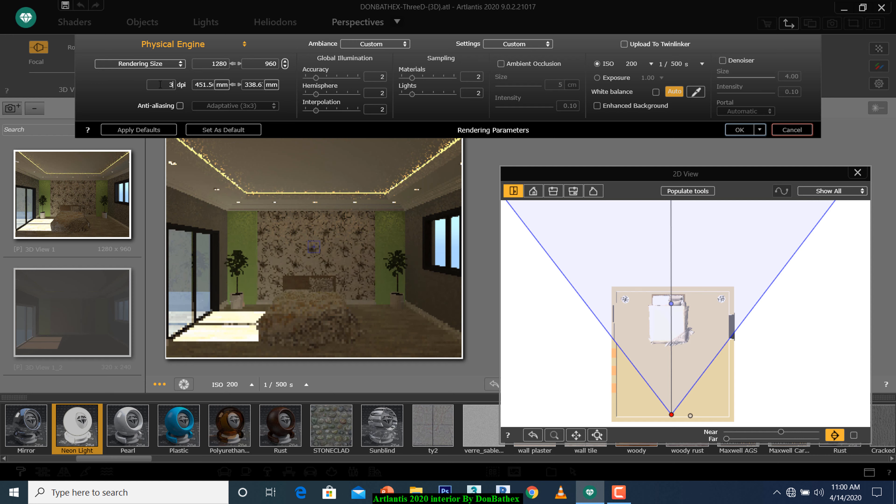
{"action": "type", "text": "00"}
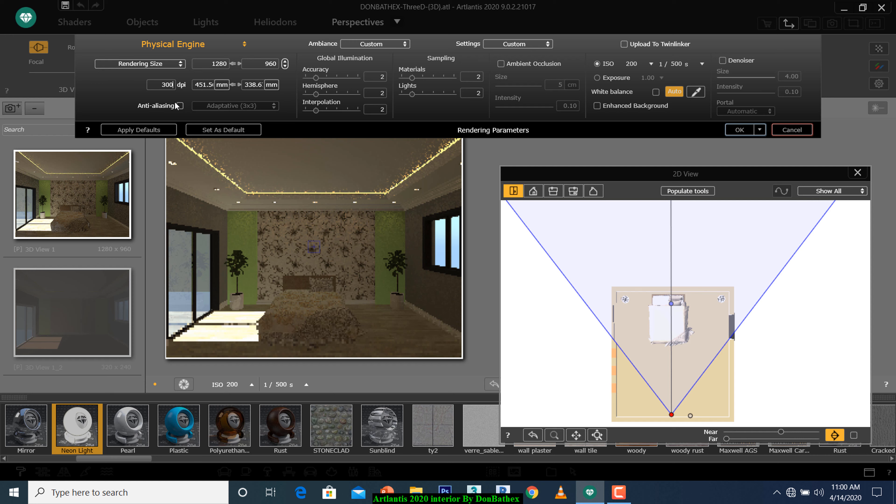
{"action": "left_click", "coordinate": [179, 106]}
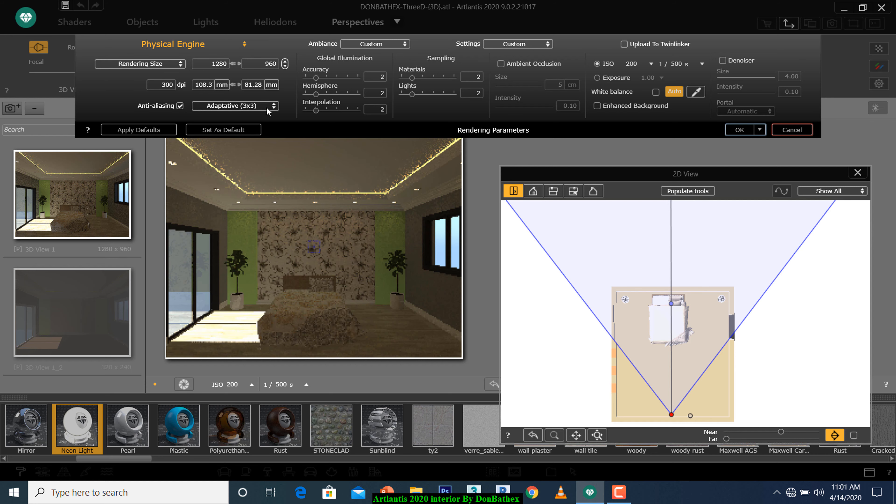
Step: Set the rendering ambiance to Interior and the rendering settings preset to Quality
{"action": "left_click", "coordinate": [357, 45]}
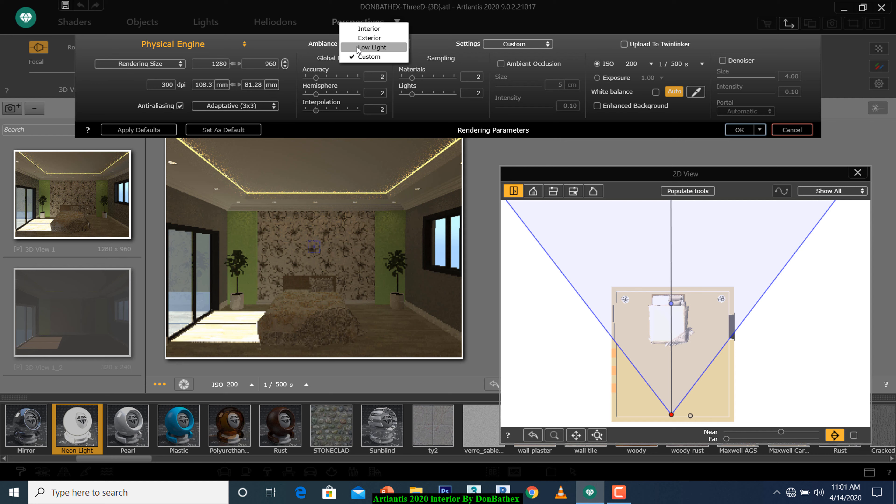
{"action": "left_click", "coordinate": [299, 45]}
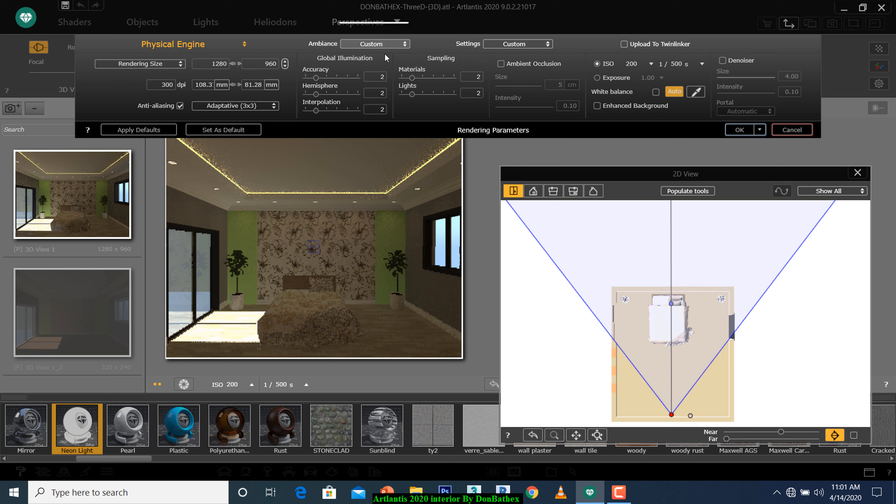
{"action": "left_click", "coordinate": [375, 44]}
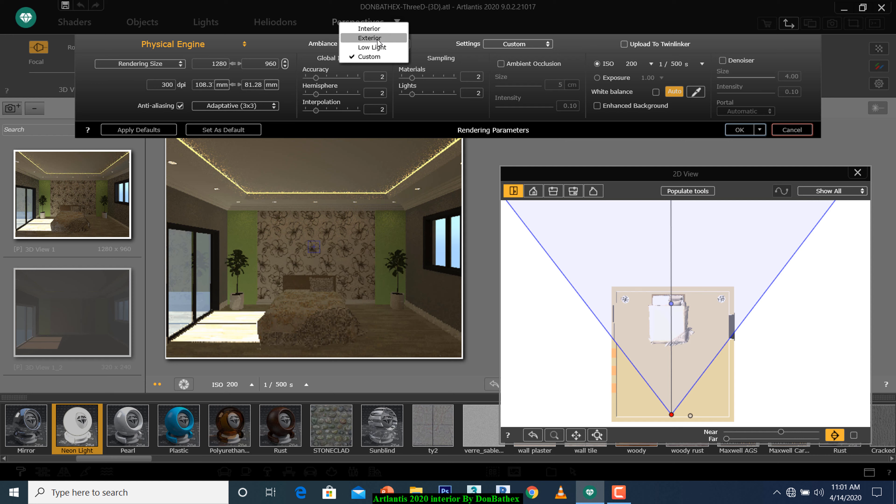
{"action": "left_click", "coordinate": [375, 29]}
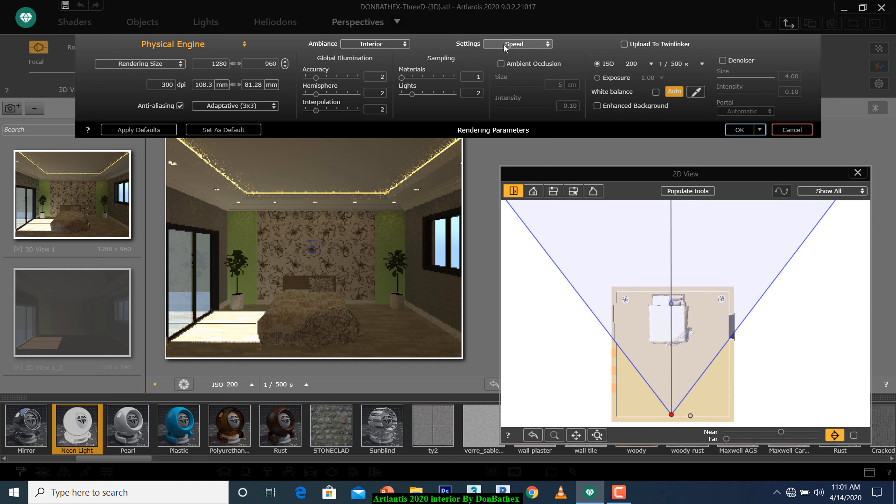
{"action": "left_click", "coordinate": [521, 45]}
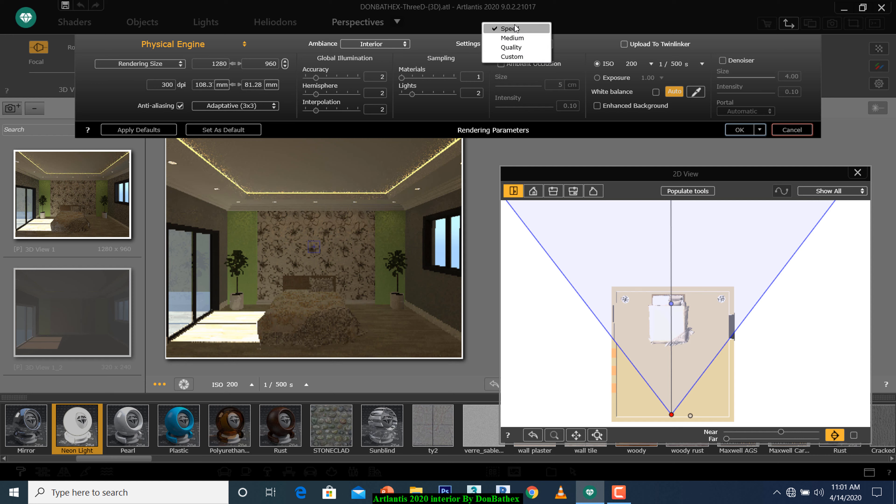
{"action": "left_click", "coordinate": [511, 47]}
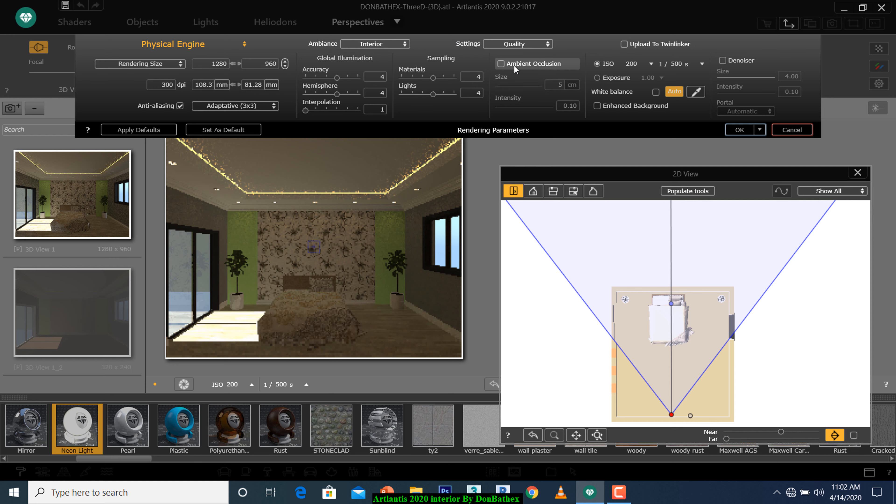
Step: Enable ambient occlusion with a 15 cm size and 0.13 intensity, along with automatic white balance and the denoiser
{"action": "left_click", "coordinate": [498, 65]}
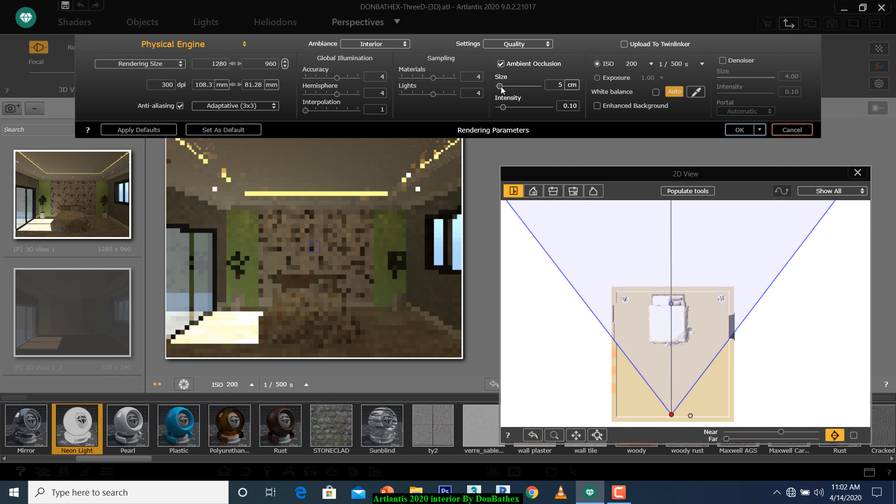
{"action": "left_click_drag", "start_coordinate": [500, 85], "coordinate": [504, 86]}
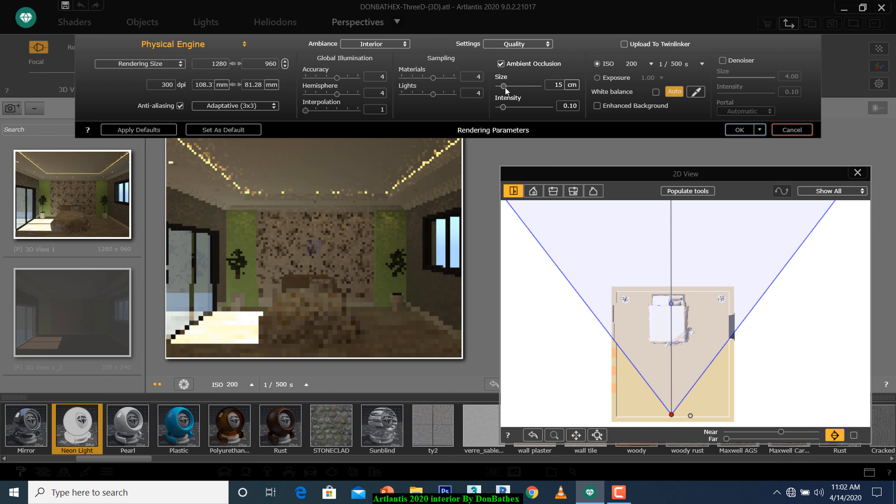
{"action": "left_click_drag", "start_coordinate": [503, 108], "coordinate": [505, 108]}
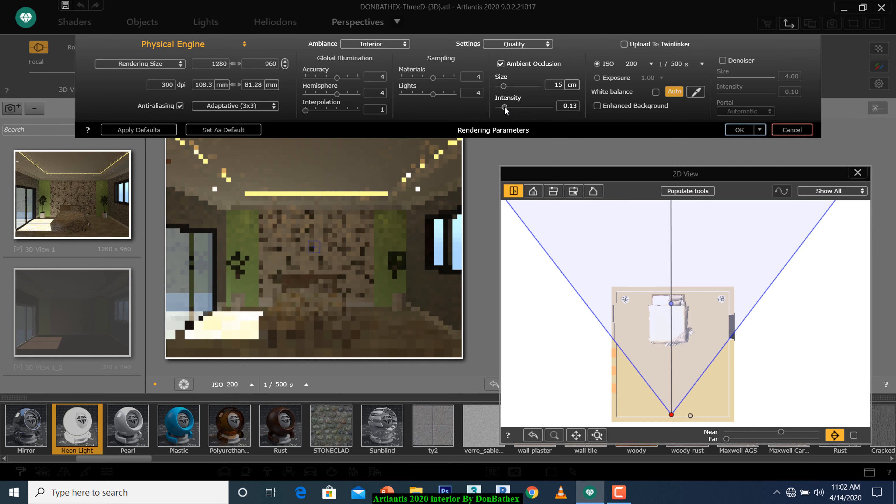
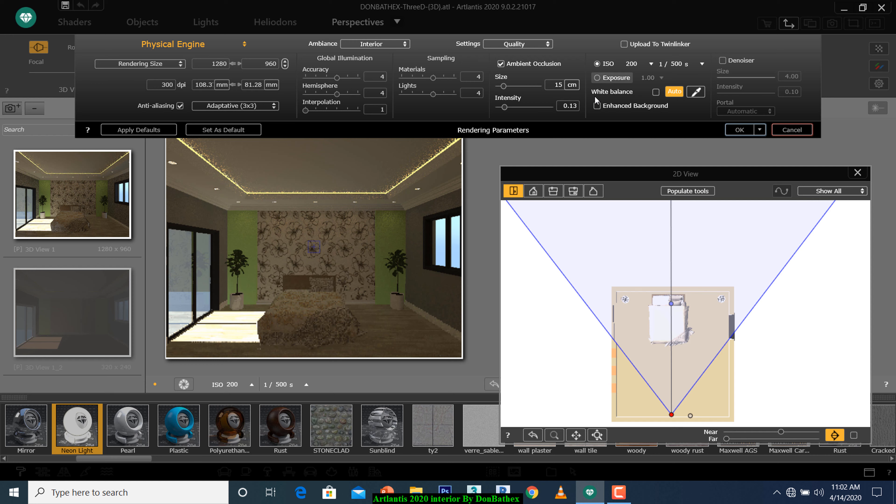
{"action": "left_click", "coordinate": [655, 93]}
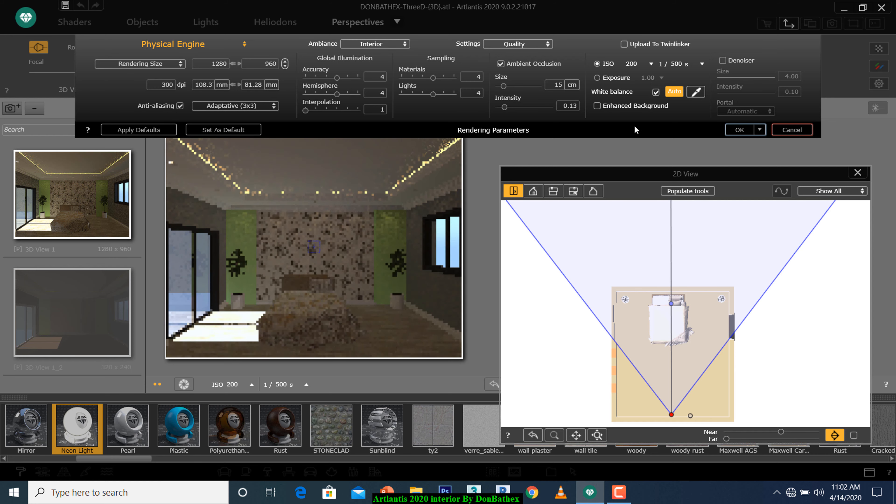
{"action": "left_click", "coordinate": [721, 60]}
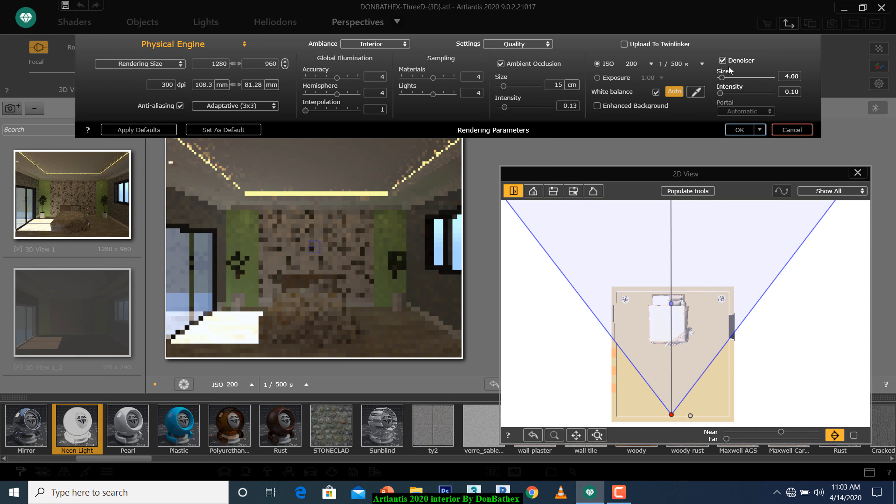
Step: Switch from ISO to exposure control at 1.30 and apply the rendering parameters to all views
{"action": "left_click", "coordinate": [603, 78]}
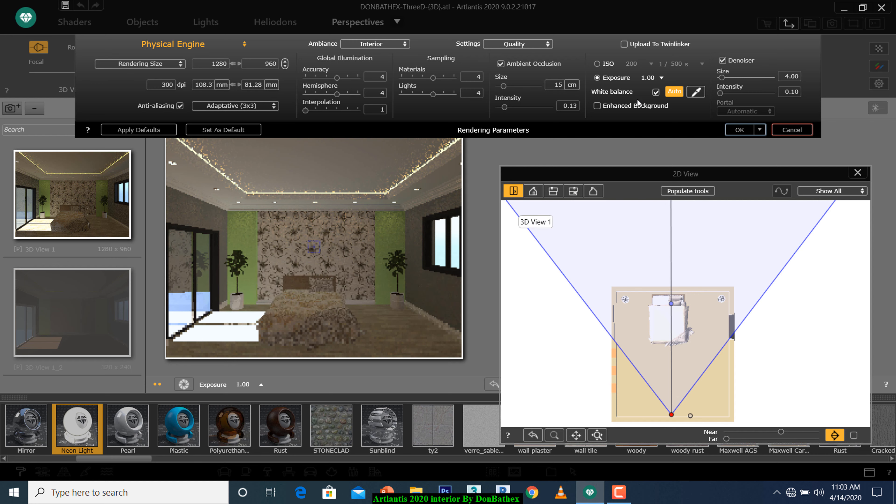
{"action": "left_click", "coordinate": [661, 79]}
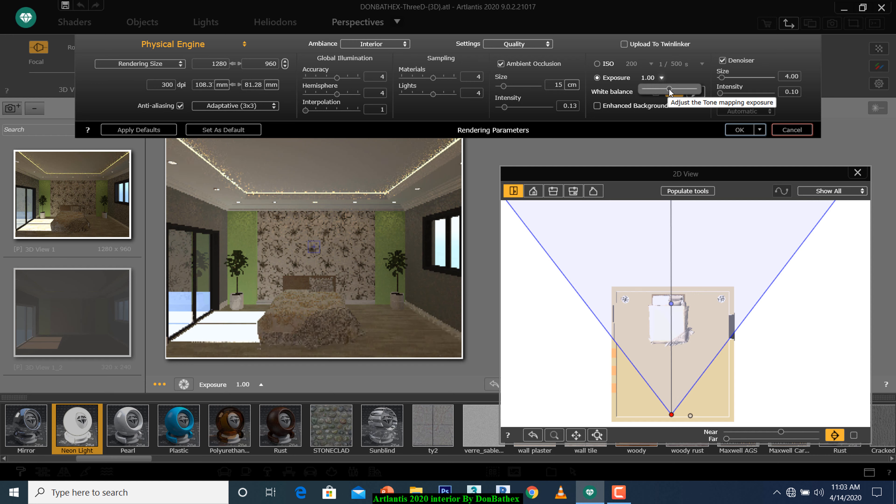
{"action": "left_click_drag", "start_coordinate": [669, 90], "coordinate": [672, 91]}
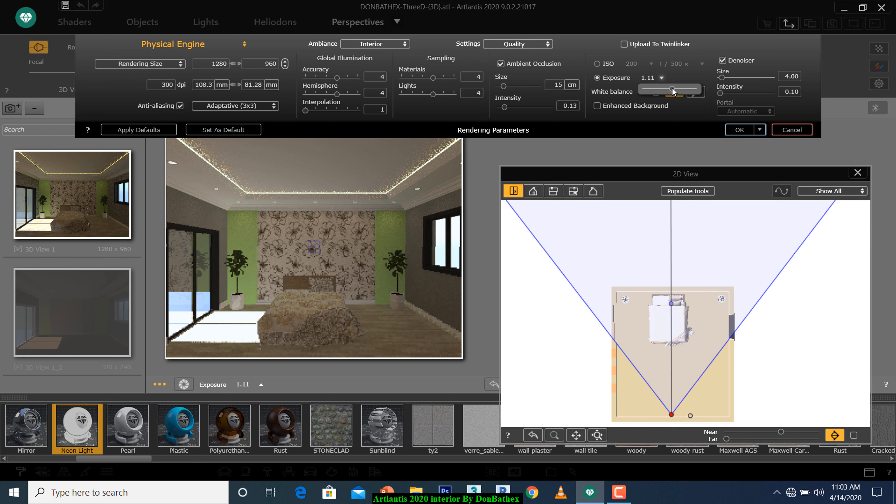
{"action": "left_click_drag", "start_coordinate": [672, 91], "coordinate": [674, 91]}
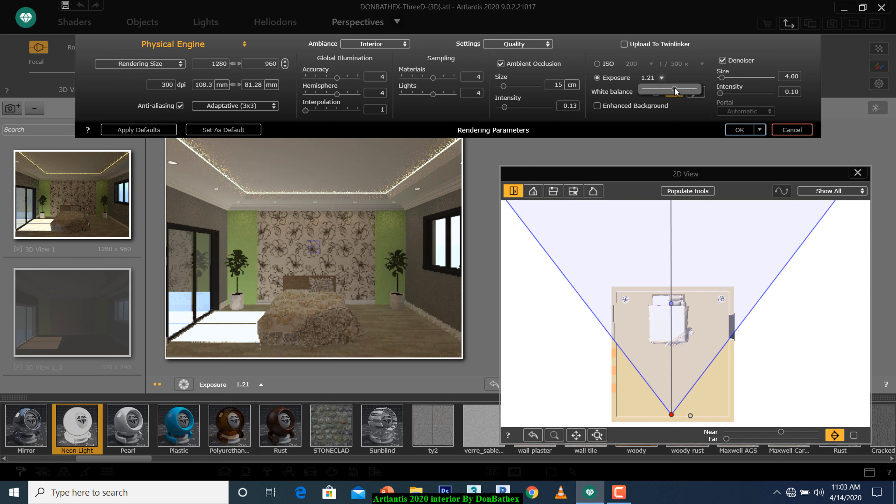
{"action": "left_click_drag", "start_coordinate": [675, 91], "coordinate": [676, 91]}
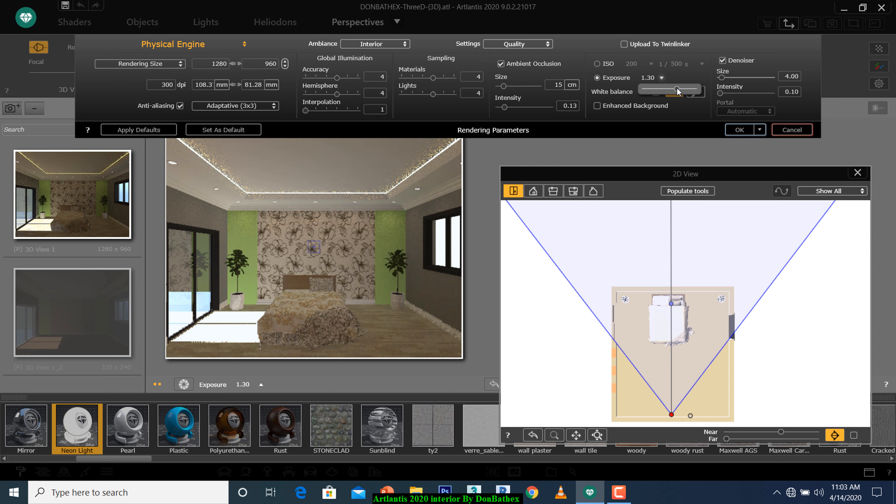
{"action": "left_click", "coordinate": [685, 117]}
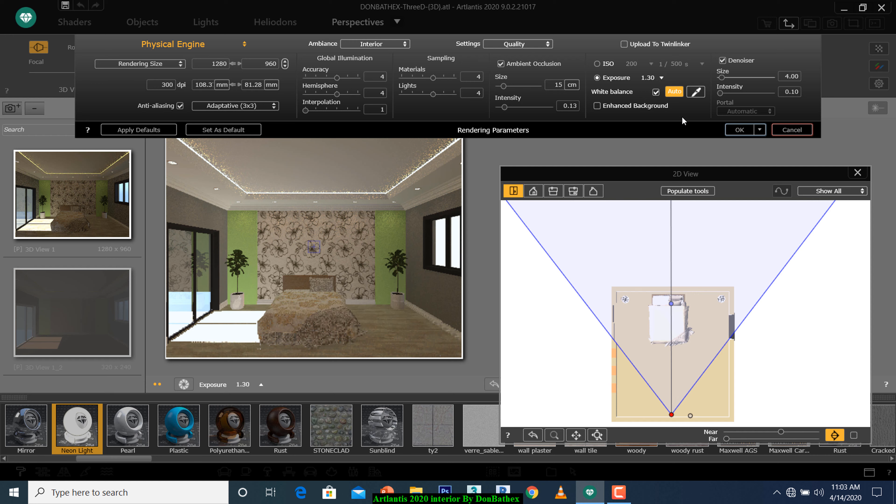
{"action": "left_click", "coordinate": [759, 130]}
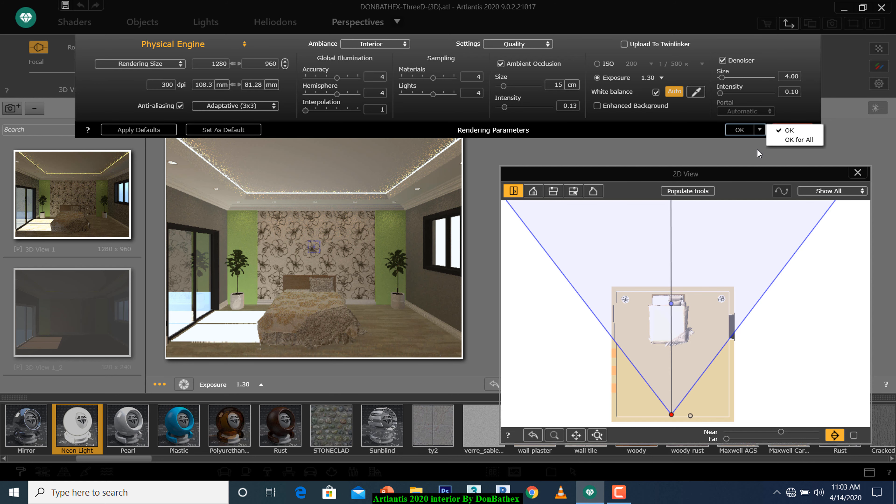
{"action": "left_click", "coordinate": [785, 139]}
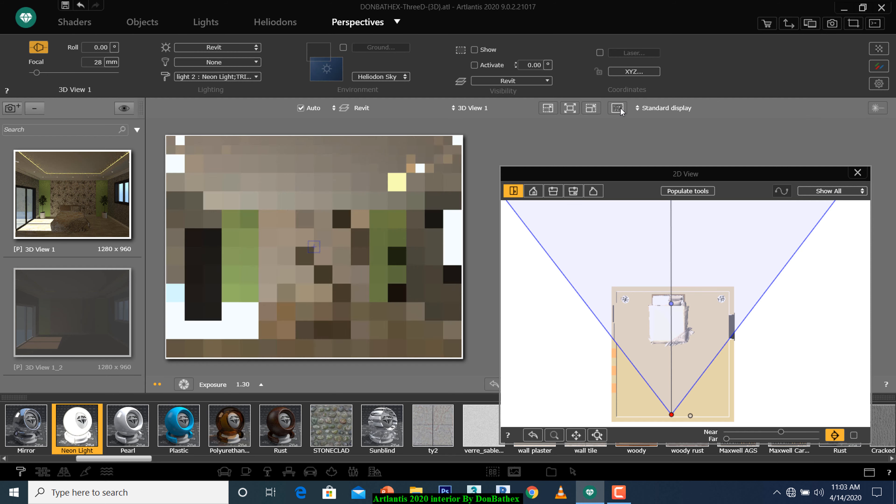
{"action": "left_click", "coordinate": [621, 111]}
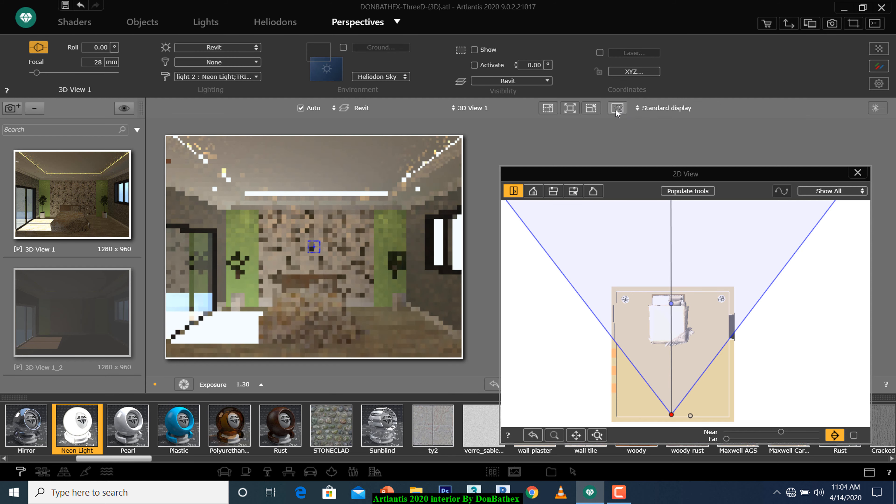
{"action": "left_click", "coordinate": [618, 492]}
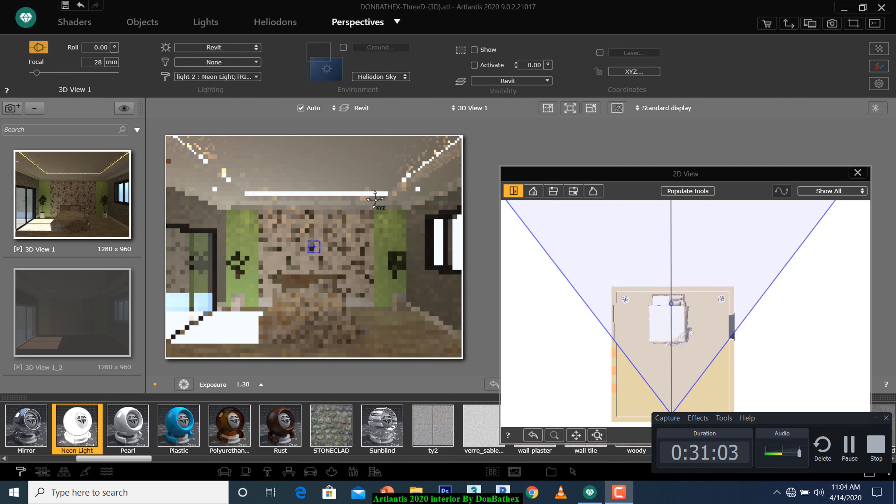
{"action": "left_click", "coordinate": [849, 445]}
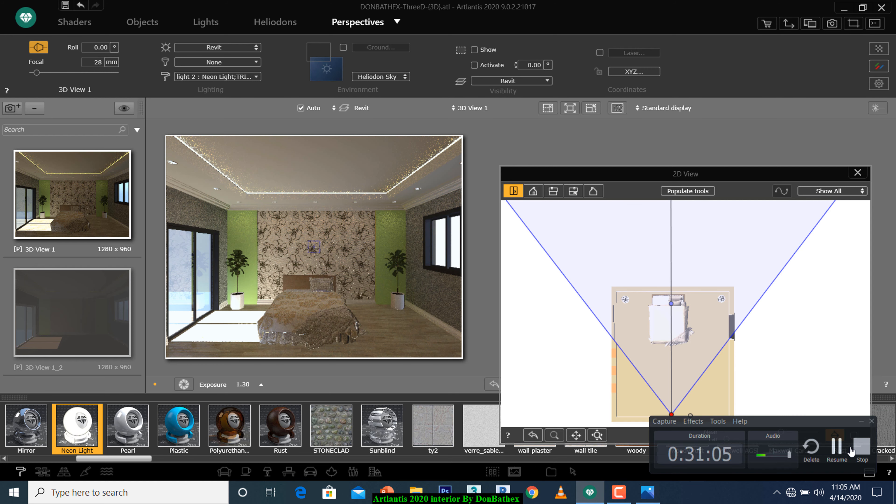
{"action": "left_click", "coordinate": [848, 449]}
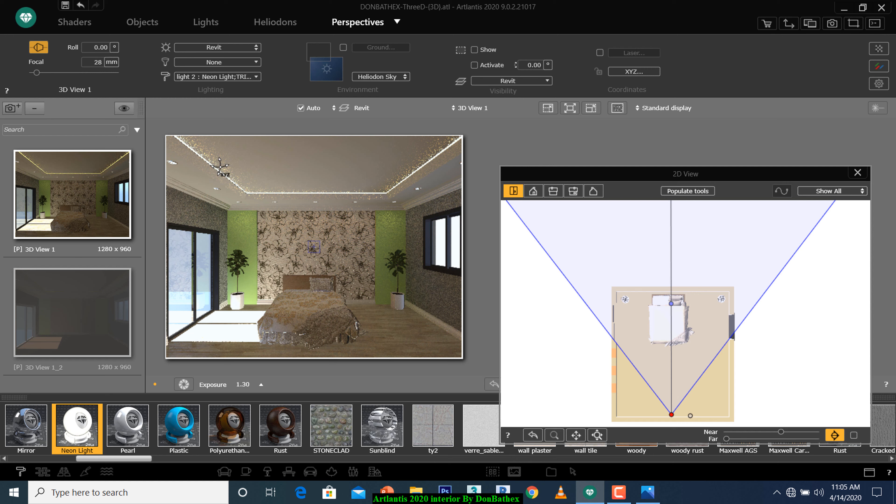
Step: Change the lighting colour of the ceiling's light 2 neon shader to saturated orange FF9900
{"action": "left_click", "coordinate": [76, 20]}
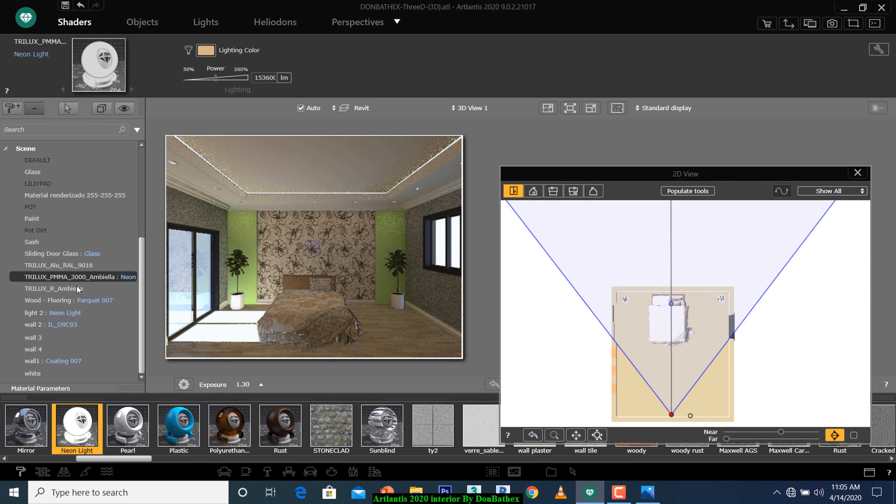
{"action": "left_click", "coordinate": [257, 193]}
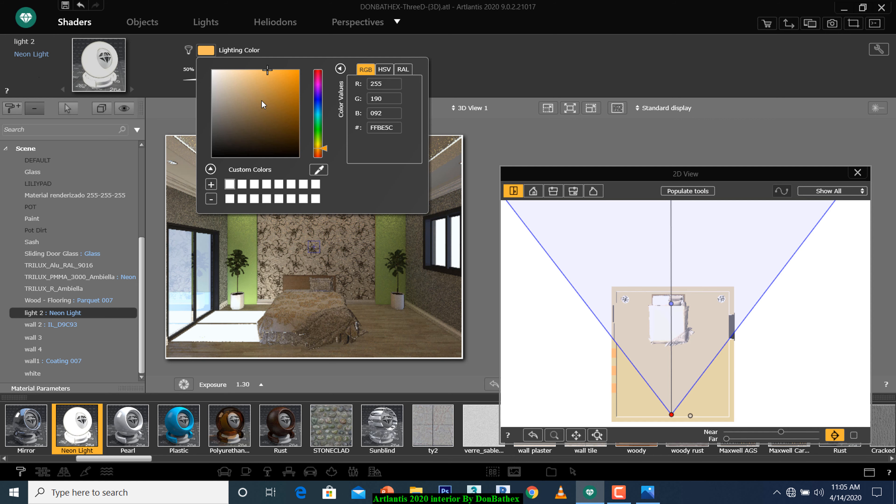
{"action": "left_click_drag", "start_coordinate": [266, 70], "coordinate": [305, 66]}
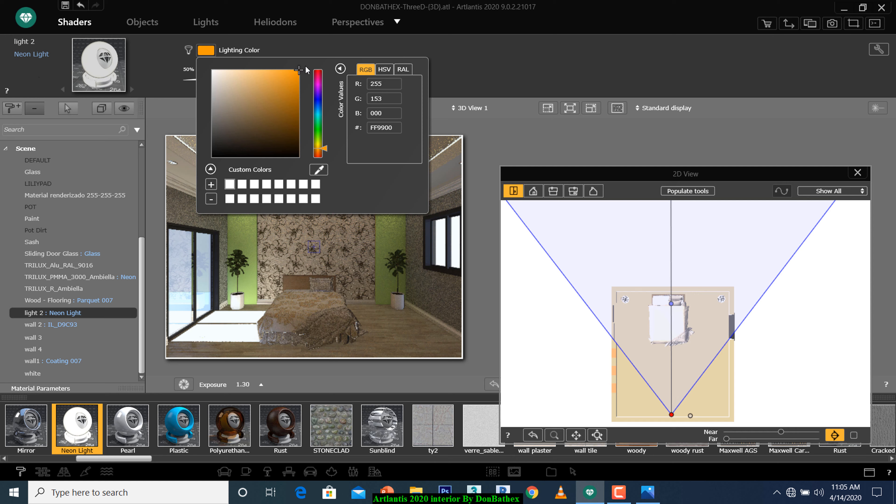
Step: Soften the lighting colour of the light 2 neon shader to orange F7A428
{"action": "left_click", "coordinate": [306, 49]}
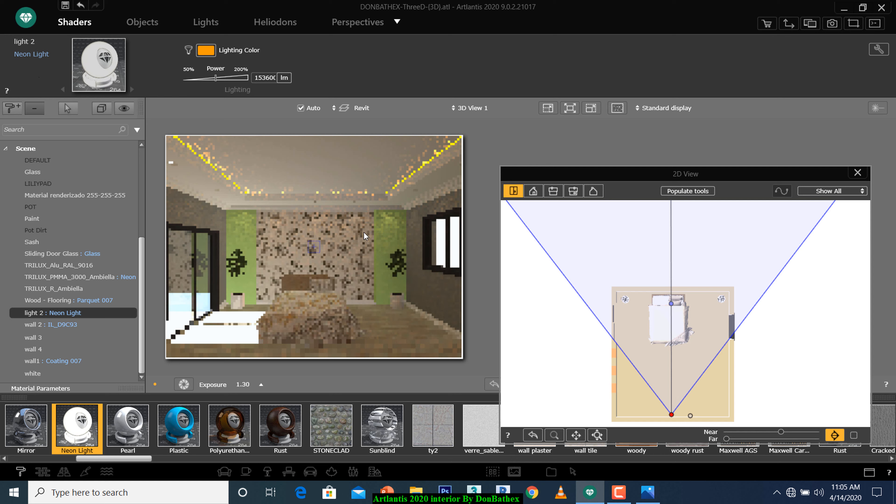
{"action": "left_click", "coordinate": [207, 52]}
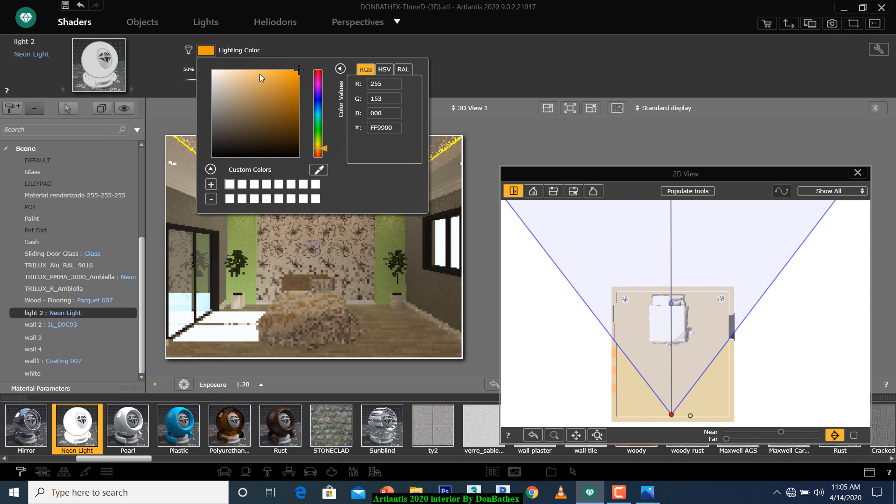
{"action": "left_click", "coordinate": [280, 71]}
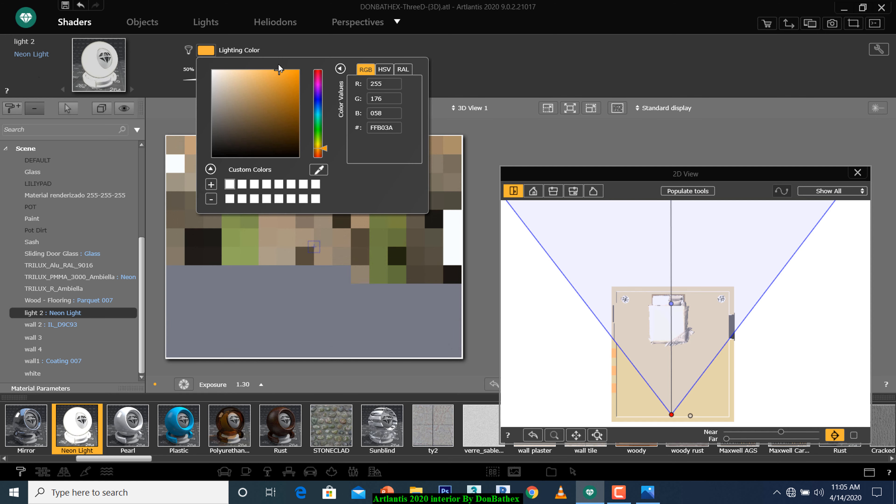
{"action": "left_click", "coordinate": [278, 65]}
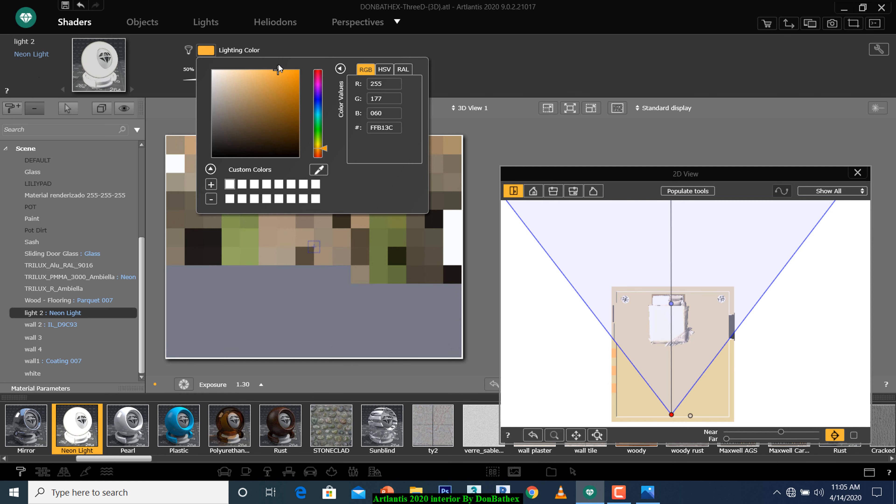
{"action": "left_click", "coordinate": [304, 46]}
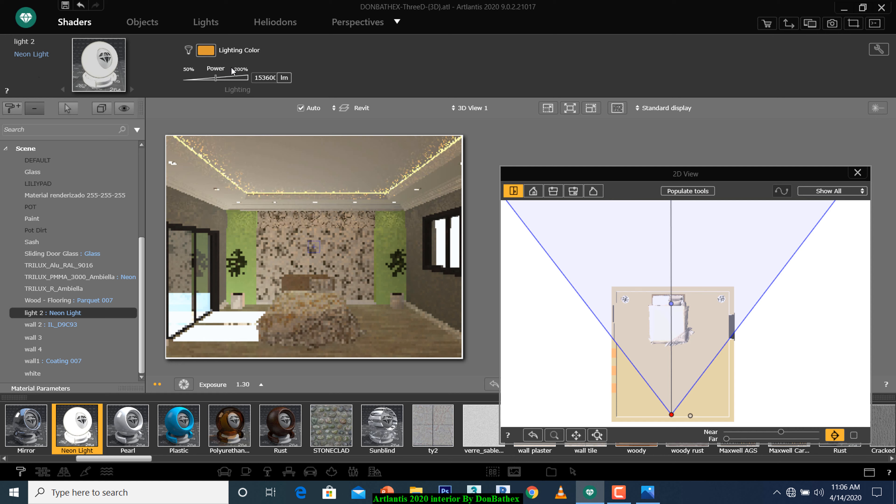
{"action": "left_click", "coordinate": [206, 50]}
{"action": "left_click", "coordinate": [285, 73]}
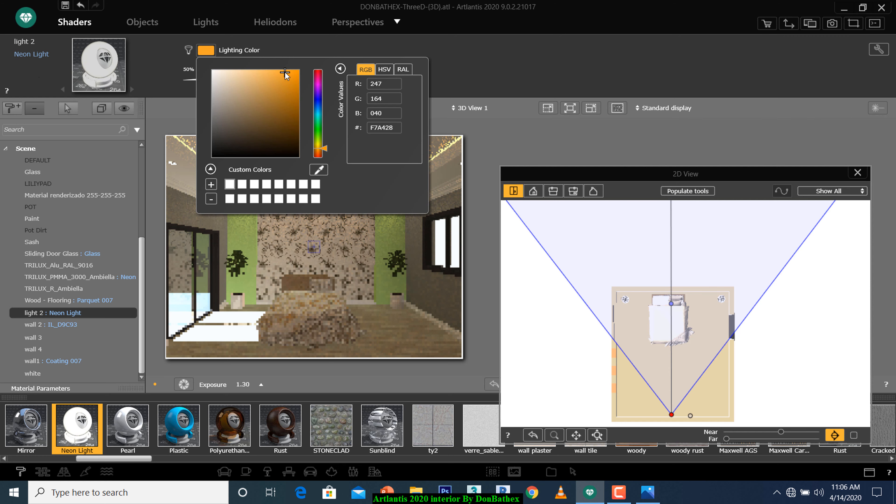
{"action": "left_click", "coordinate": [305, 46]}
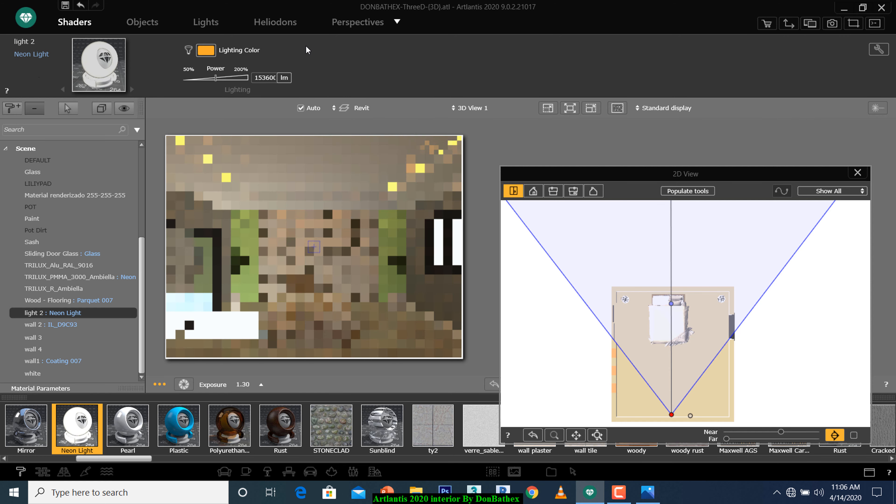
Step: Raise the reflection of the bedroom's Parquet 007 wood flooring shader to 0.498
{"action": "left_click", "coordinate": [387, 326]}
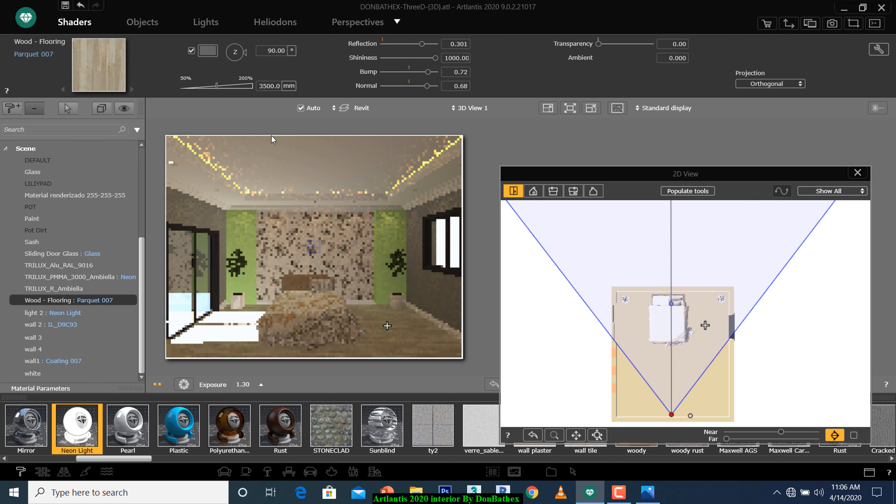
{"action": "left_click_drag", "start_coordinate": [422, 44], "coordinate": [431, 46]}
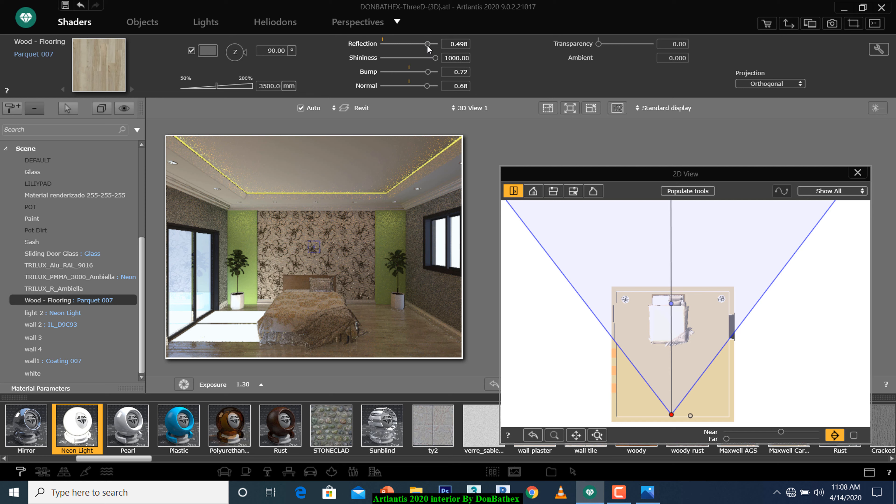
{"action": "left_click", "coordinate": [427, 46]}
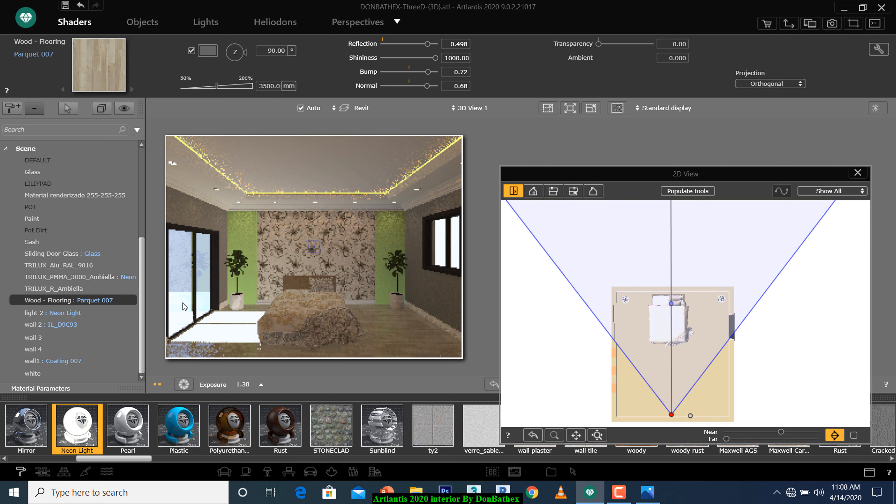
{"action": "scroll", "coordinate": [651, 290], "scroll_direction": "down", "scroll_amount": 5}
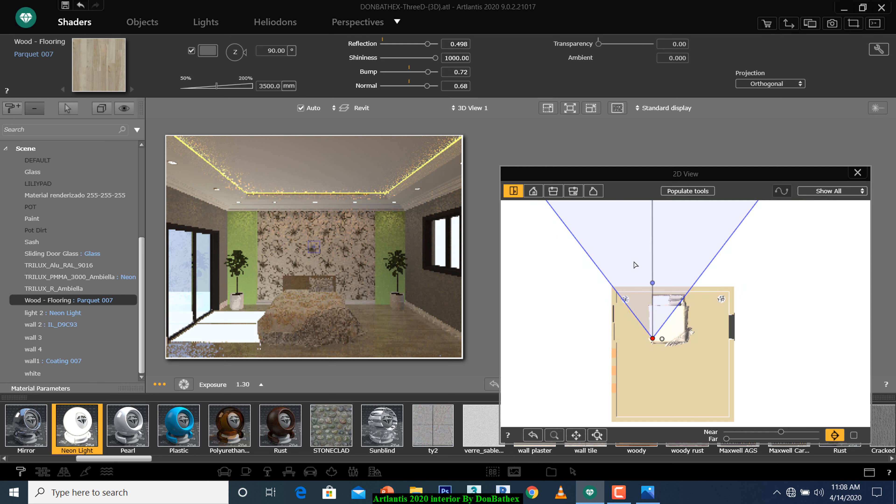
{"action": "scroll", "coordinate": [656, 303], "scroll_direction": "up", "scroll_amount": 3}
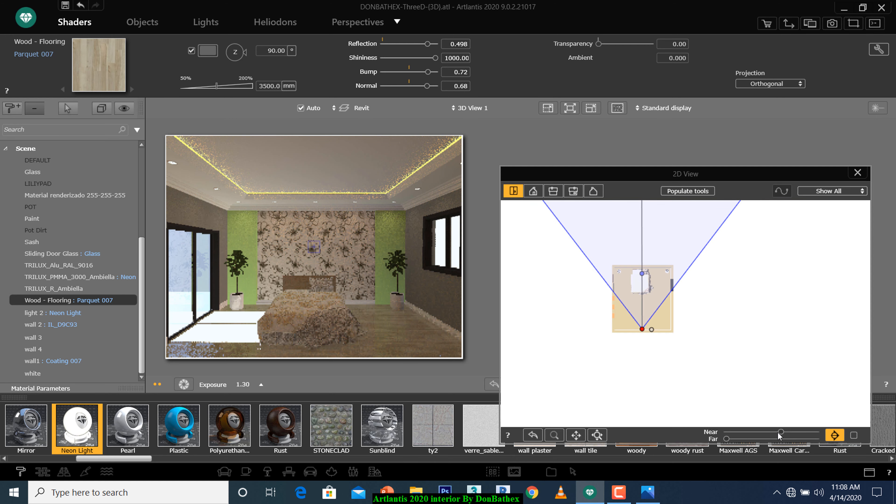
{"action": "left_click_drag", "start_coordinate": [778, 436], "coordinate": [800, 441]}
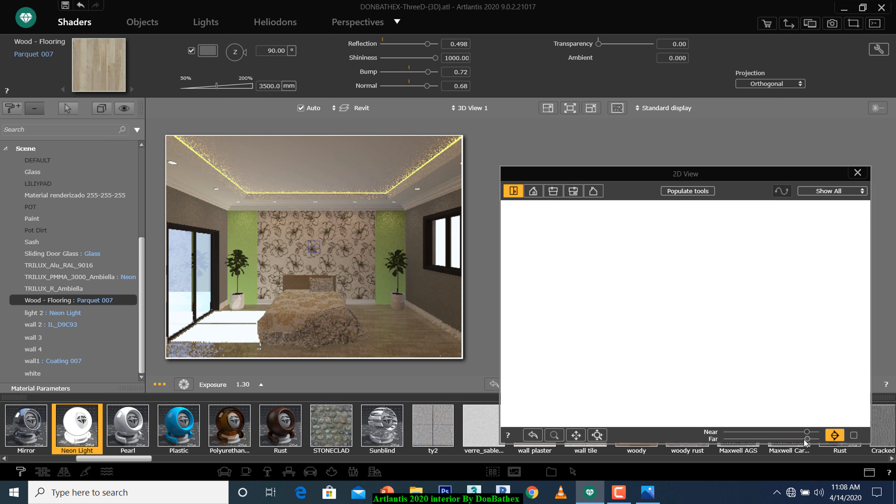
{"action": "left_click", "coordinate": [626, 494]}
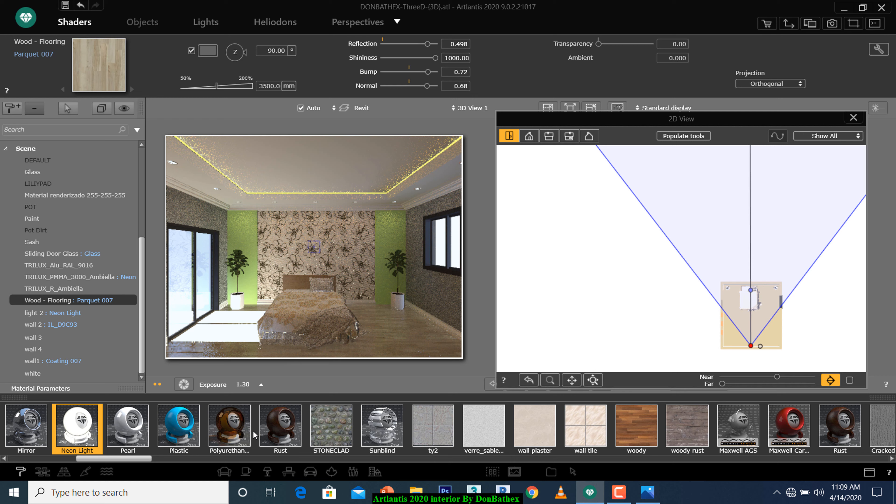
Step: Place the dalle damier checkered slab from the object library on the bedroom floor beside the bed
{"action": "left_click", "coordinate": [142, 23]}
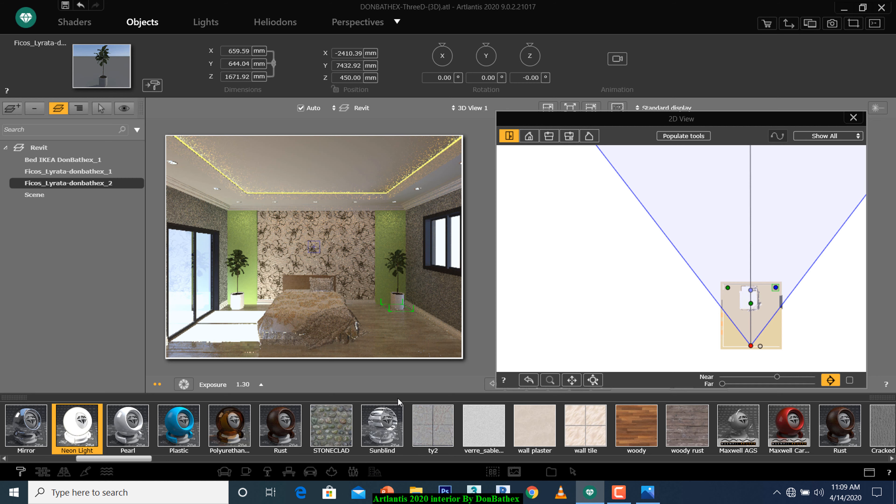
{"action": "left_click", "coordinate": [374, 471]}
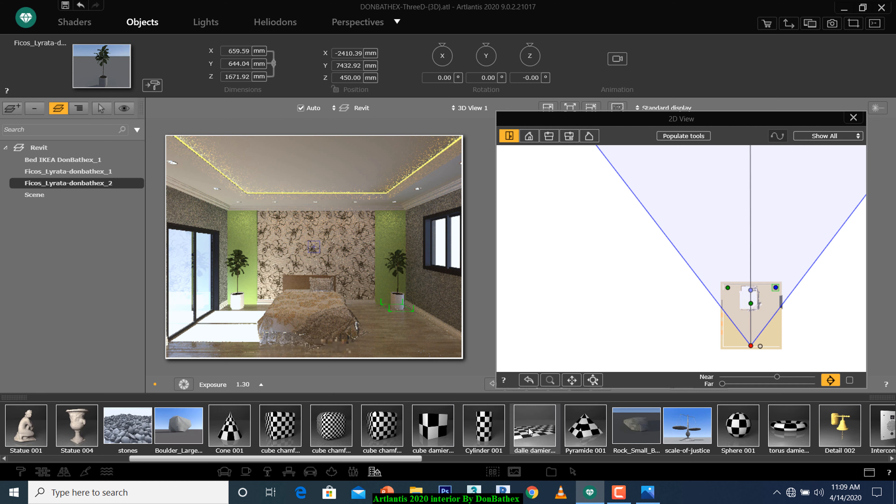
{"action": "left_click_drag", "start_coordinate": [529, 431], "coordinate": [397, 337]}
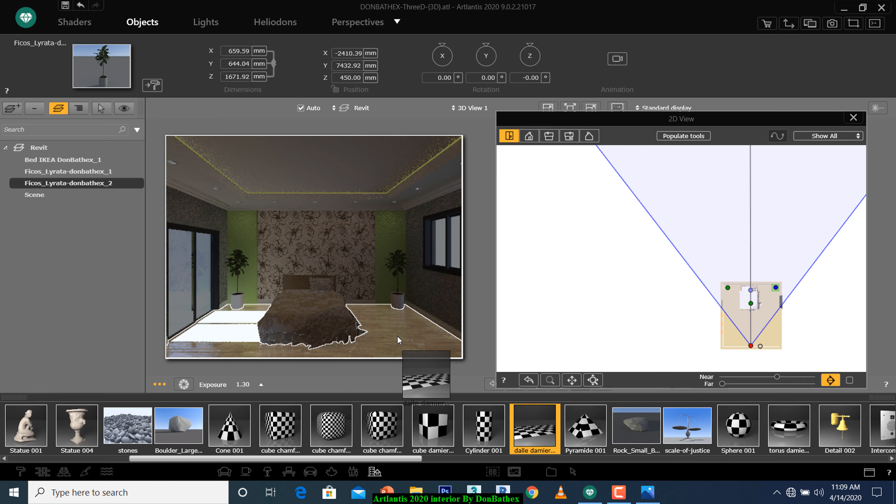
{"action": "left_click_drag", "start_coordinate": [397, 337], "coordinate": [397, 336]}
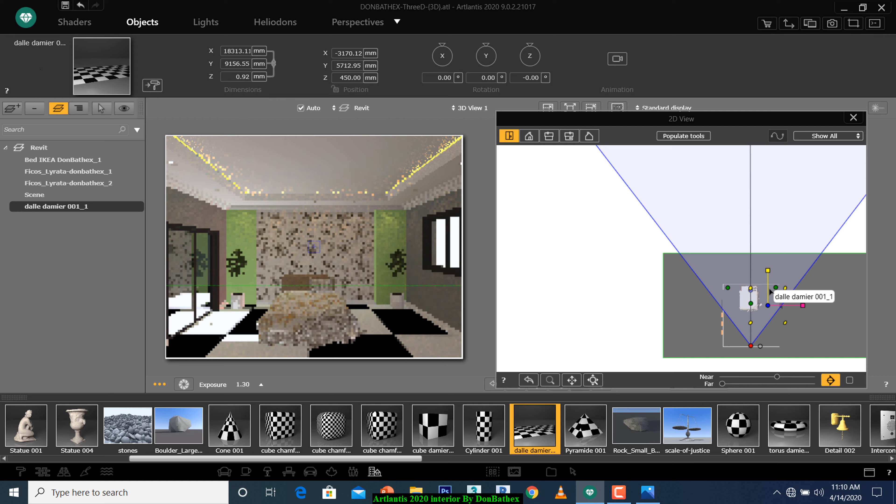
Step: Scale the checkered slab down to about 6946 by 3473 mm and set its Z rotation to 90°
{"action": "left_click_drag", "start_coordinate": [771, 274], "coordinate": [770, 294]}
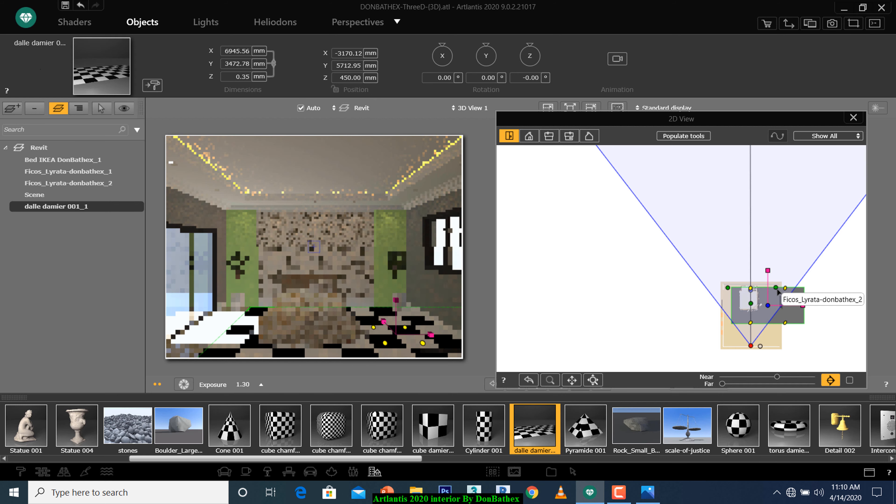
{"action": "scroll", "coordinate": [785, 309], "scroll_direction": "up", "scroll_amount": 1}
{"action": "scroll", "coordinate": [793, 320], "scroll_direction": "up", "scroll_amount": 1}
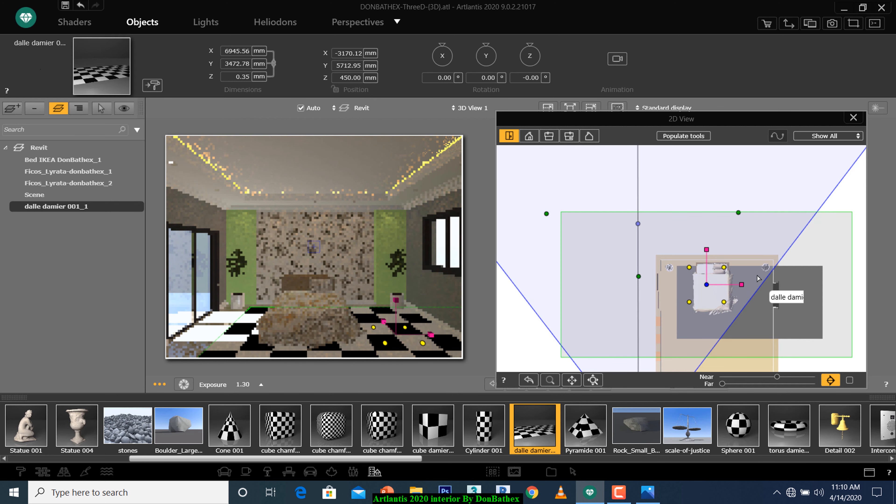
{"action": "left_click_drag", "start_coordinate": [723, 267], "coordinate": [727, 276]}
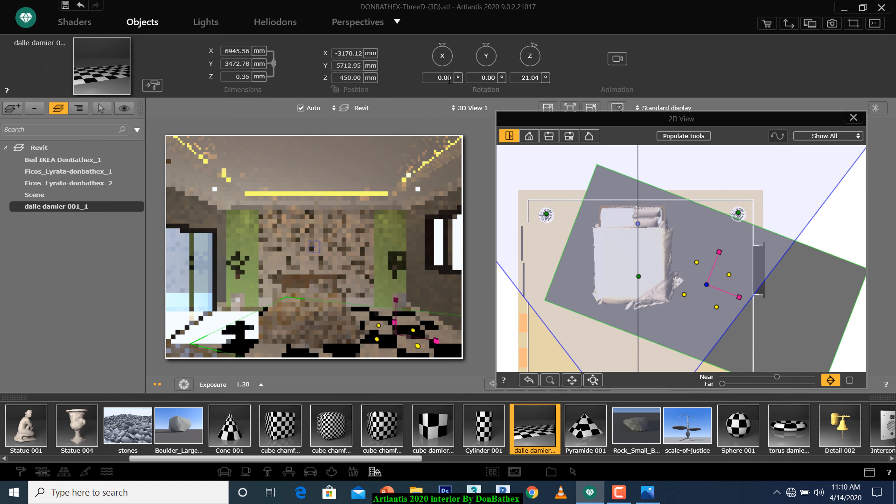
{"action": "left_click", "coordinate": [525, 79]}
{"action": "type", "text": "90"}
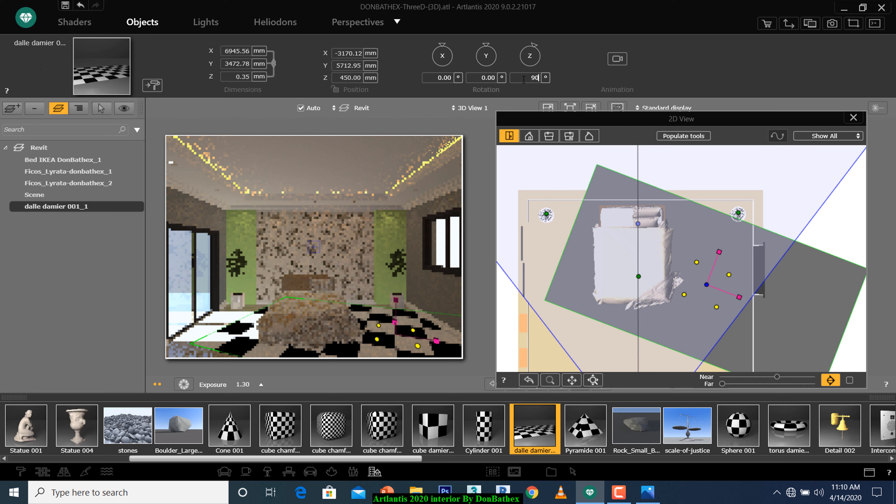
{"action": "key", "text": "Return"}
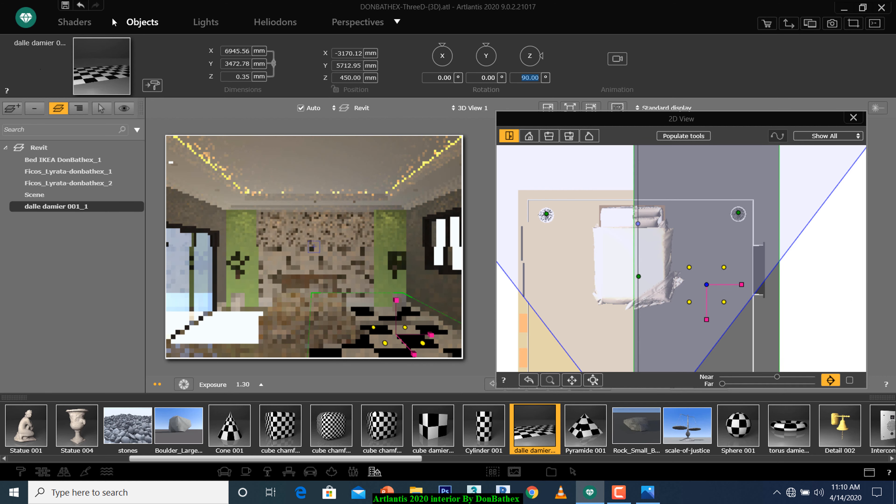
Step: Apply the Concrete plate shader to the checkered slab
{"action": "left_click", "coordinate": [75, 22]}
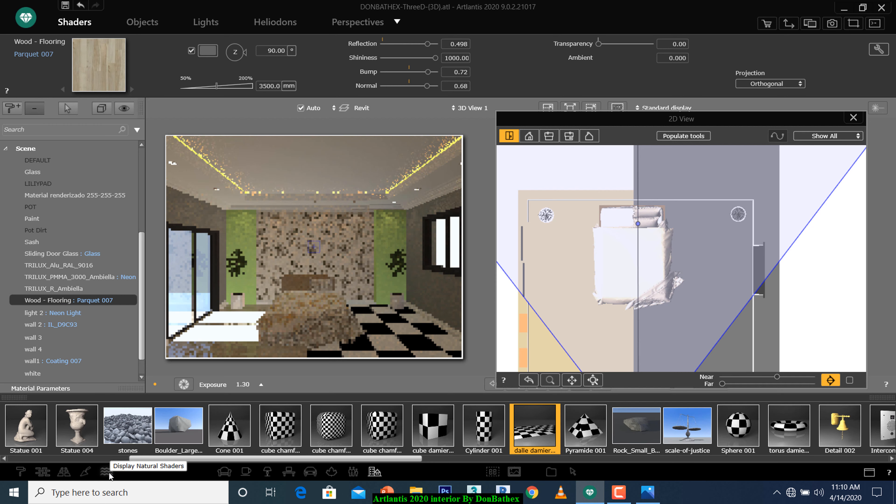
{"action": "left_click", "coordinate": [84, 470]}
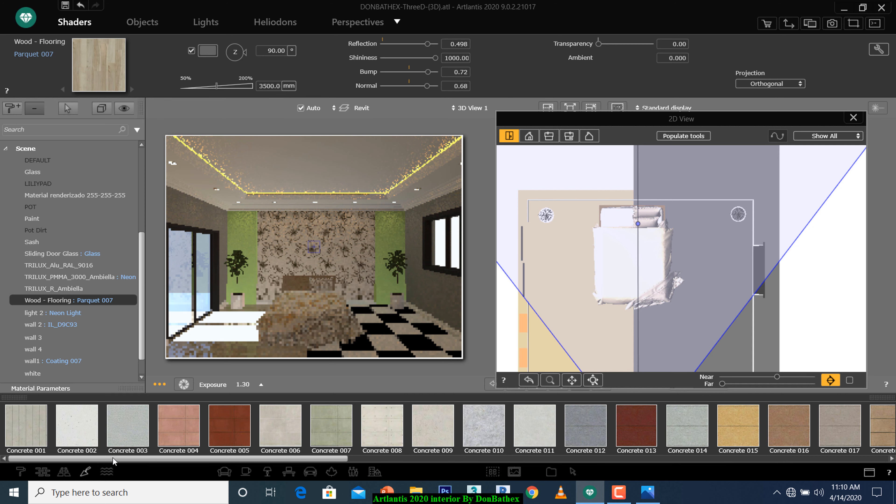
{"action": "left_click_drag", "start_coordinate": [112, 458], "coordinate": [337, 468]}
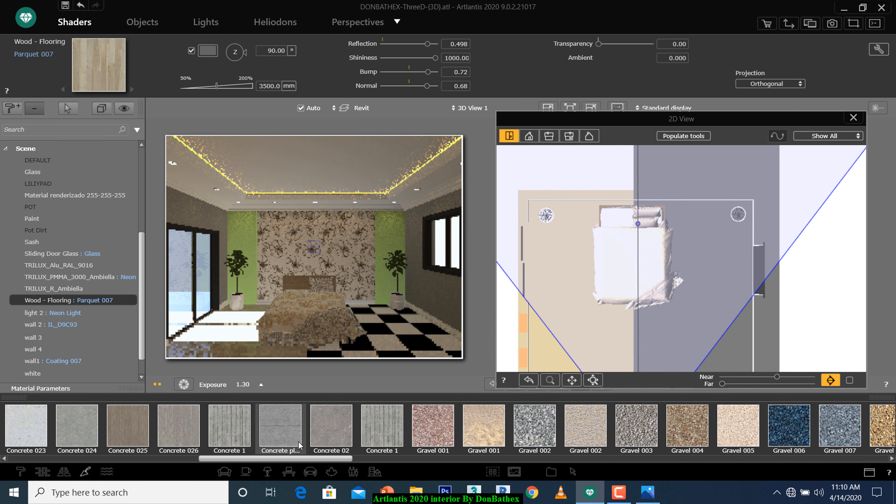
{"action": "left_click_drag", "start_coordinate": [276, 433], "coordinate": [384, 340]}
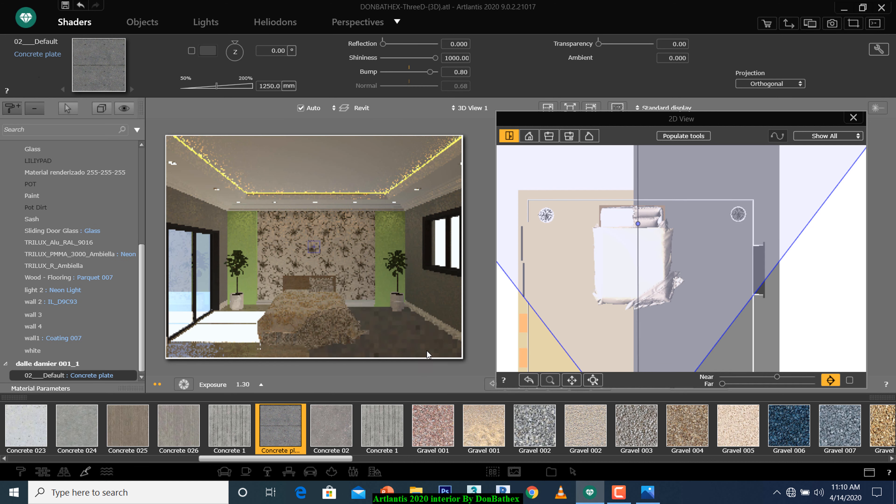
Step: Move the concrete slab outside the sliding glass door, to about X -9353 mm and Y 4905 mm
{"action": "left_click", "coordinate": [135, 22]}
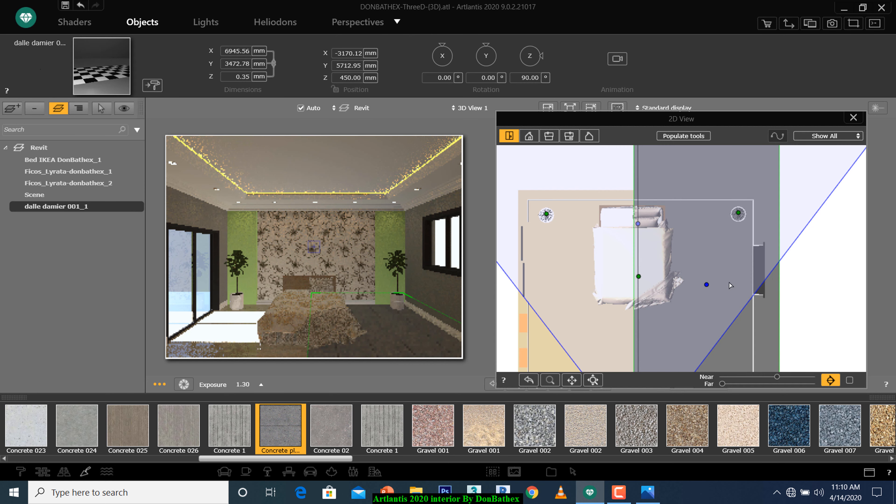
{"action": "scroll", "coordinate": [729, 283], "scroll_direction": "down", "scroll_amount": 2}
{"action": "left_click_drag", "start_coordinate": [716, 283], "coordinate": [588, 300]}
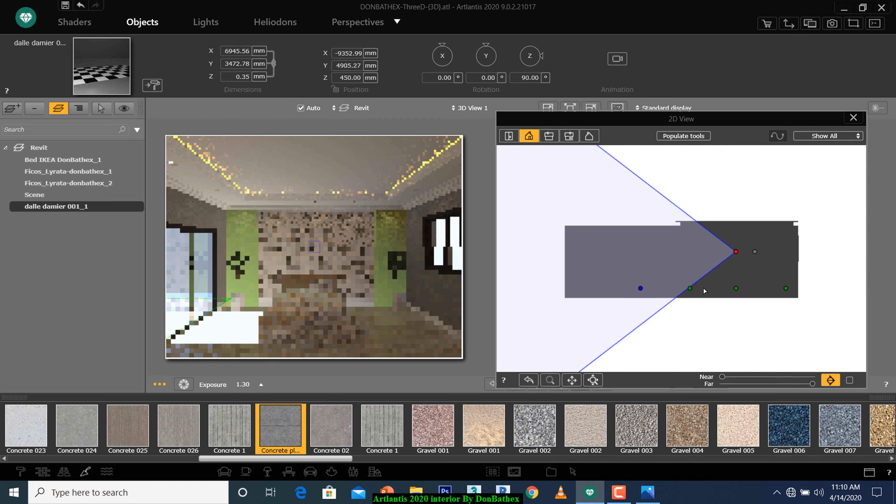
Step: Lower the outdoor concrete slab to a Z position of about 225 mm in a side elevation view
{"action": "left_click_drag", "start_coordinate": [725, 377], "coordinate": [751, 379]}
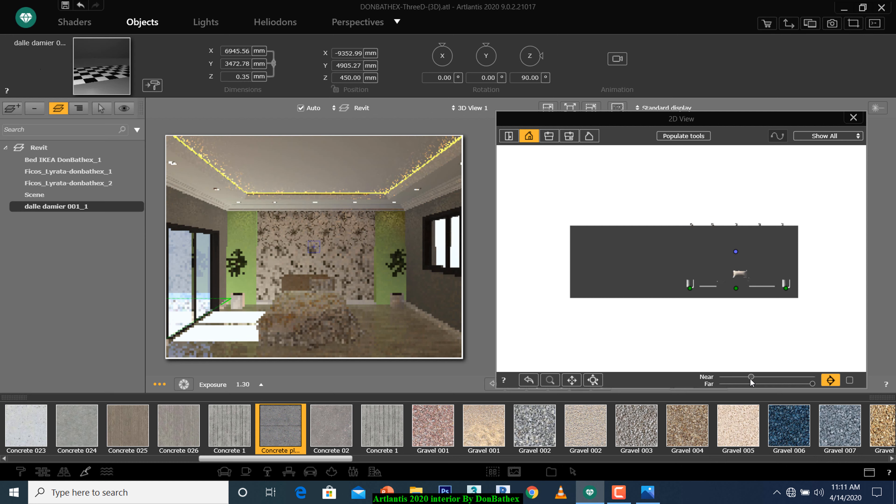
{"action": "left_click", "coordinate": [551, 139]}
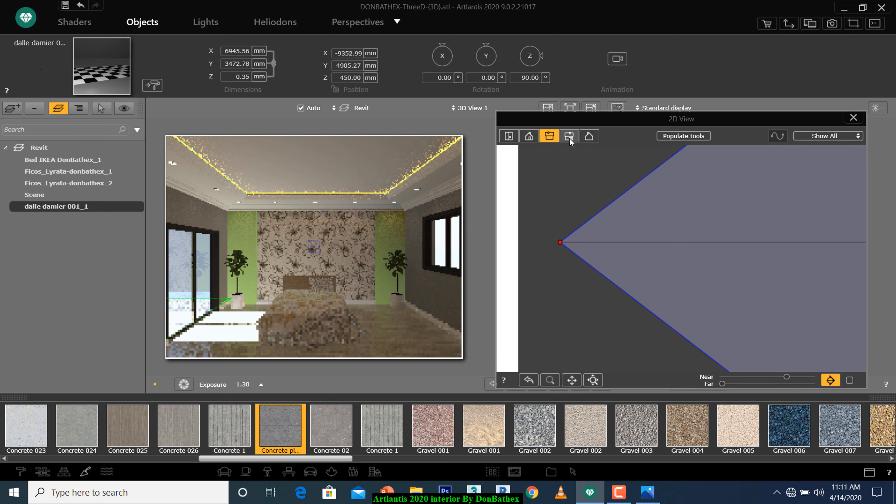
{"action": "left_click", "coordinate": [570, 137]}
{"action": "scroll", "coordinate": [667, 287], "scroll_direction": "down", "scroll_amount": 3}
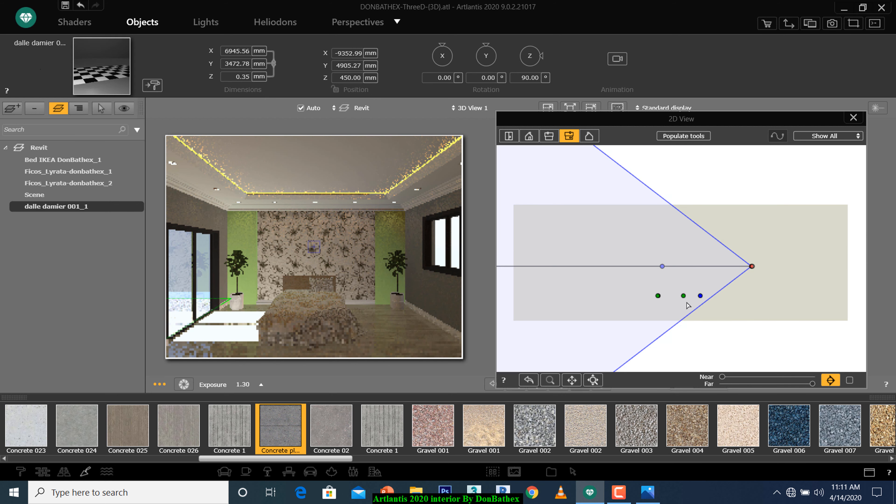
{"action": "scroll", "coordinate": [687, 294], "scroll_direction": "up", "scroll_amount": 3}
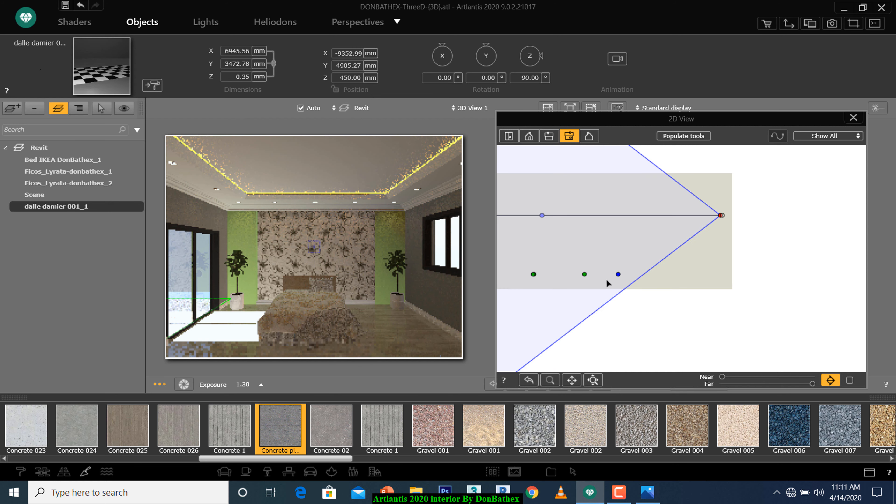
{"action": "scroll", "coordinate": [620, 276], "scroll_direction": "up", "scroll_amount": 2}
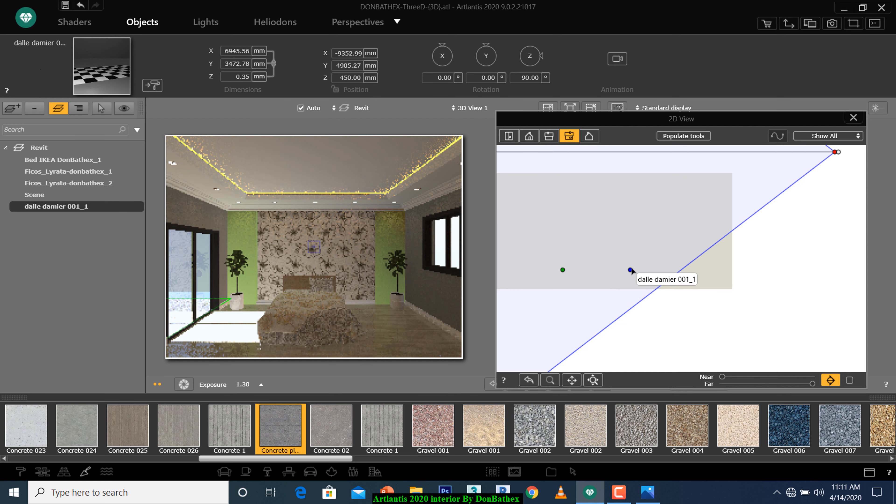
{"action": "left_click_drag", "start_coordinate": [630, 271], "coordinate": [629, 286]}
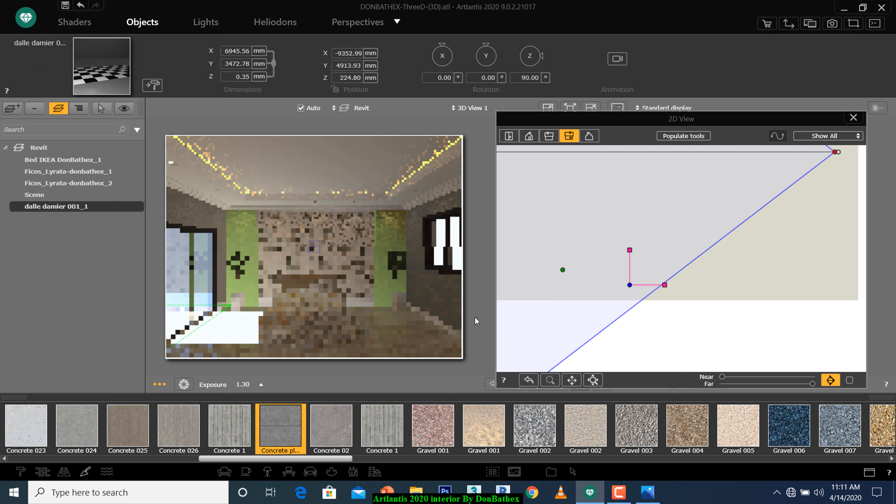
Step: Raise the outdoor concrete slab to a Z position of about 441 mm in the side elevation view
{"action": "left_click_drag", "start_coordinate": [630, 286], "coordinate": [631, 276]}
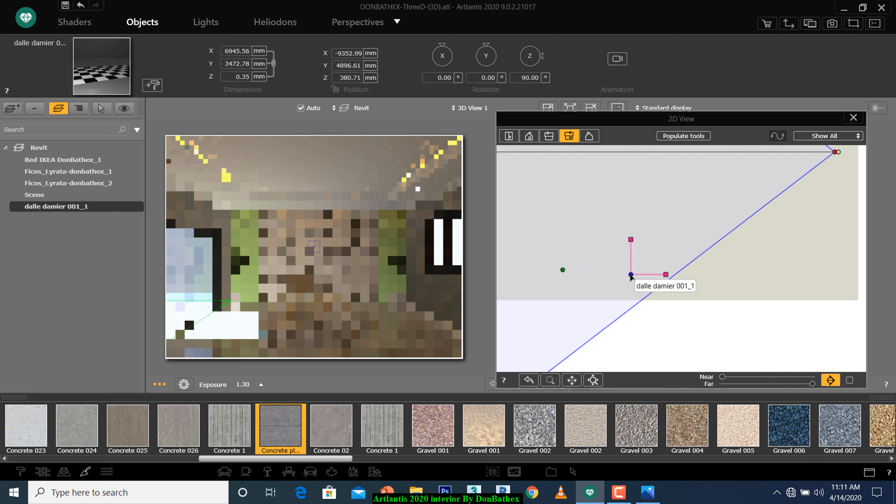
{"action": "left_click_drag", "start_coordinate": [630, 276], "coordinate": [632, 272]}
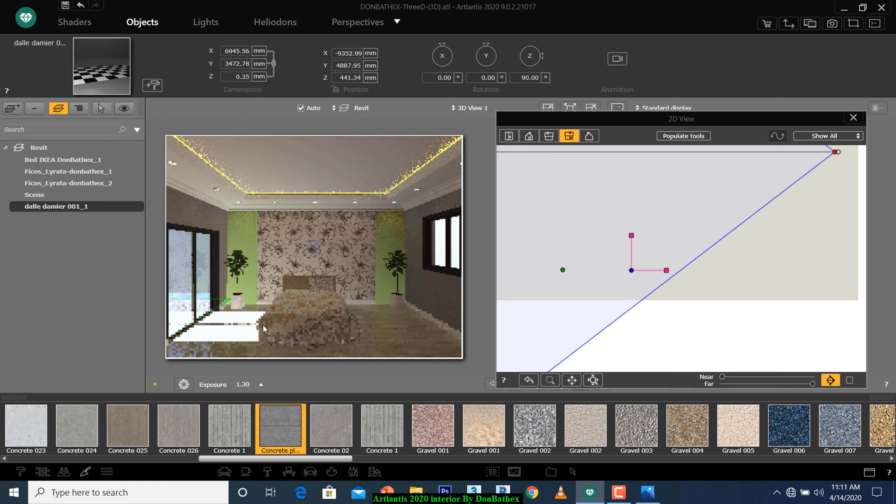
Step: In the top view, unchain the outdoor slab's dimensions and enlarge it to about 11383 by 4922 mm
{"action": "left_click", "coordinate": [509, 136]}
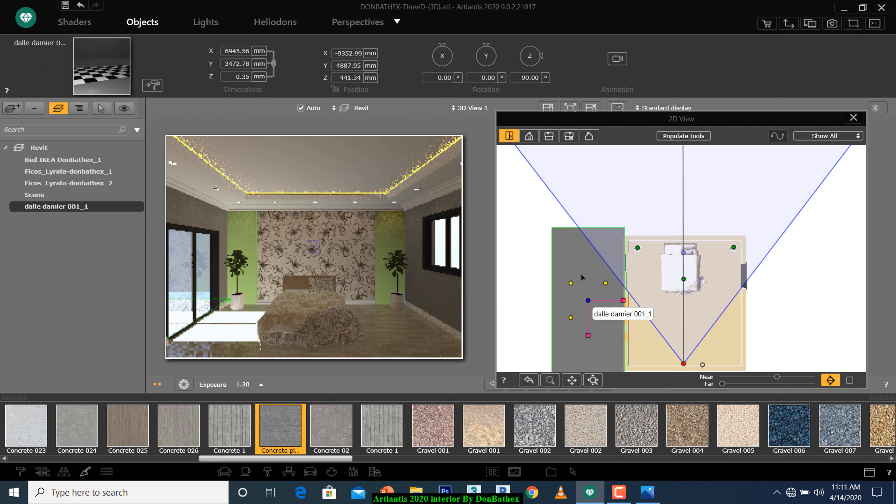
{"action": "scroll", "coordinate": [581, 275], "scroll_direction": "down", "scroll_amount": 1}
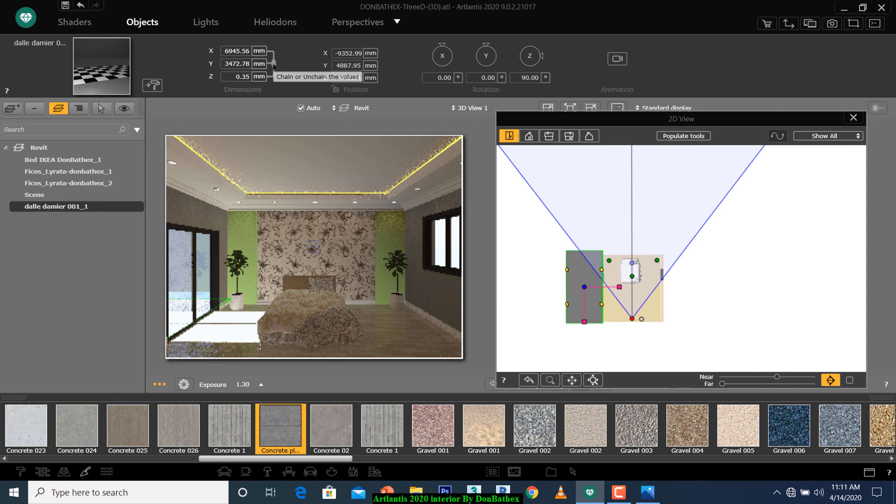
{"action": "left_click", "coordinate": [274, 64]}
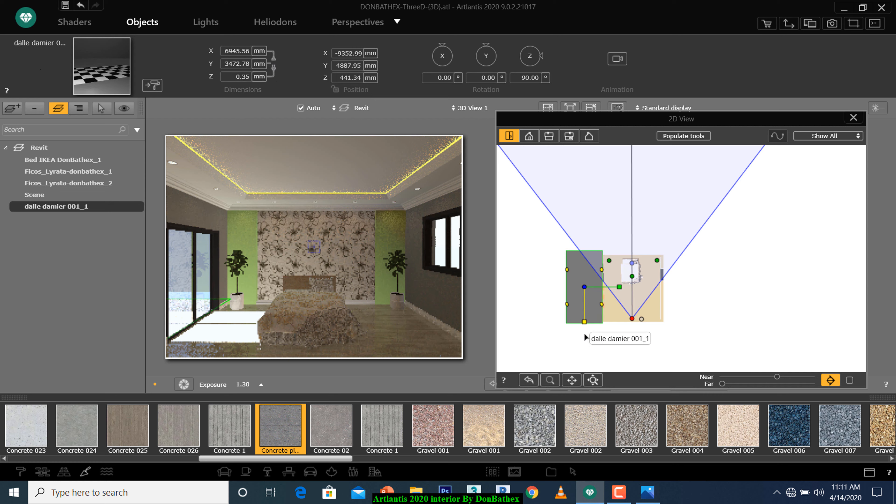
{"action": "left_click_drag", "start_coordinate": [584, 336], "coordinate": [584, 345]}
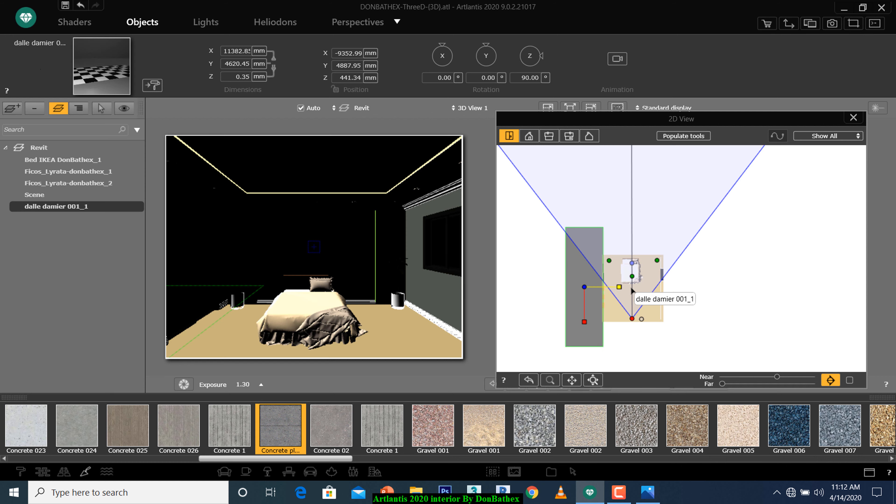
{"action": "left_click_drag", "start_coordinate": [620, 290], "coordinate": [577, 288]}
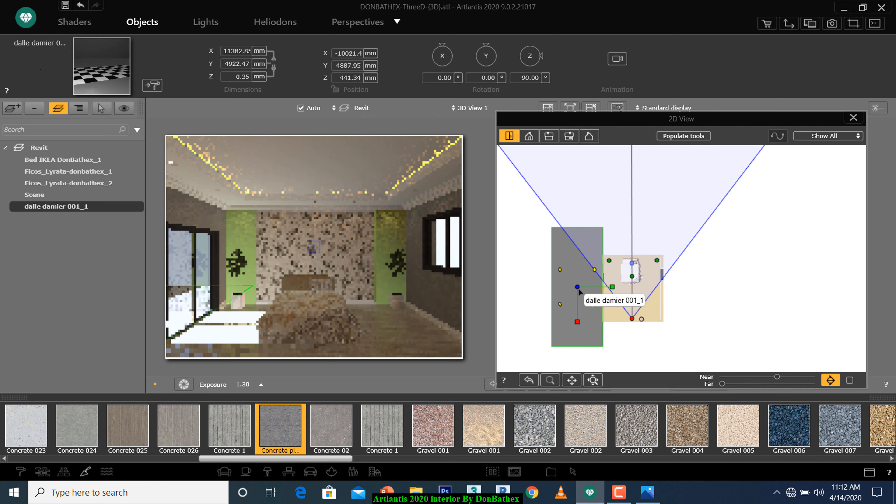
Step: Move the enlarged slab against the room's outer wall at about X -10077 mm and Y 5779 mm, and deselect it
{"action": "left_click_drag", "start_coordinate": [577, 287], "coordinate": [578, 278]}
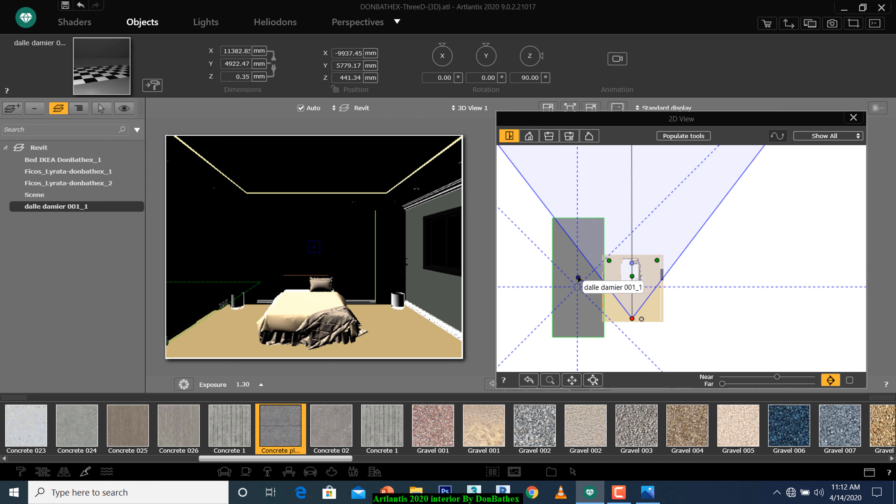
{"action": "scroll", "coordinate": [580, 279], "scroll_direction": "up", "scroll_amount": 1}
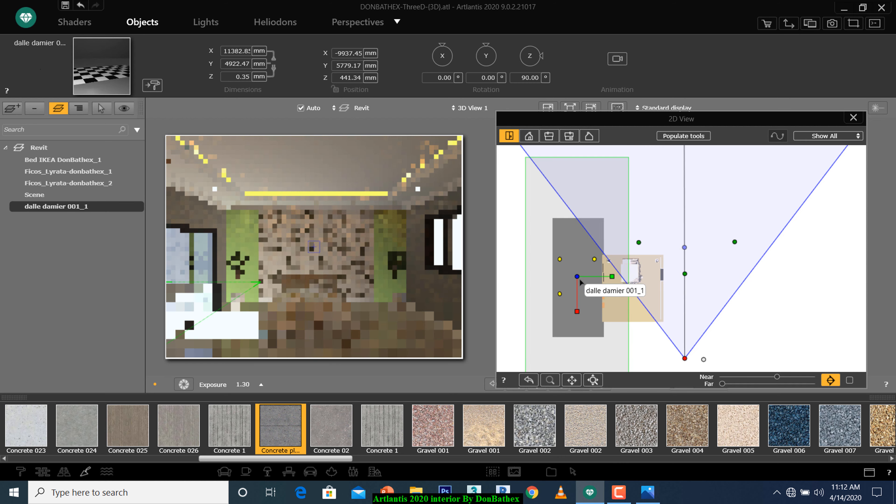
{"action": "left_click_drag", "start_coordinate": [578, 281], "coordinate": [575, 279]}
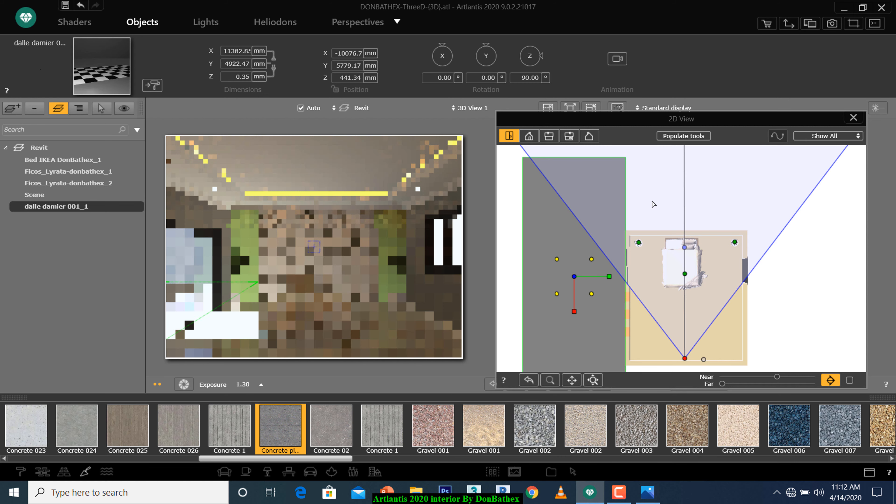
{"action": "left_click", "coordinate": [653, 204]}
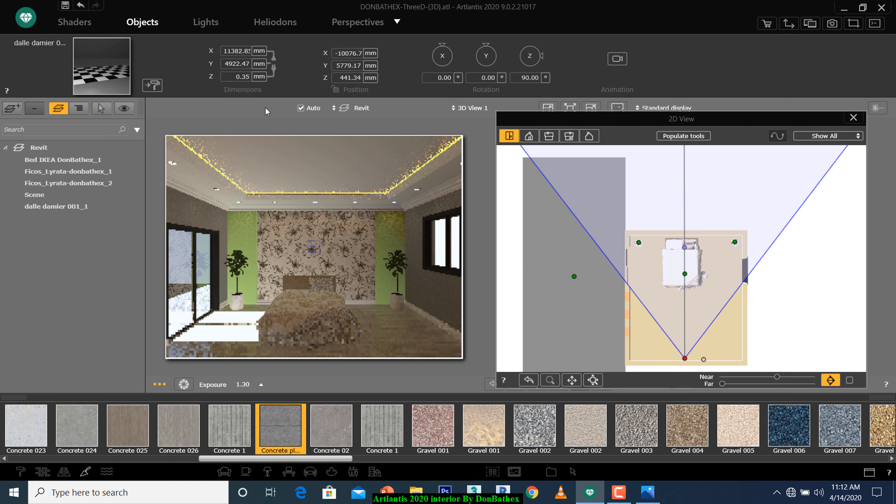
Step: Start the final rendering of 3D View 1, saving it to the desktop as "donbathex interior.jpg"
{"action": "left_click", "coordinate": [359, 23]}
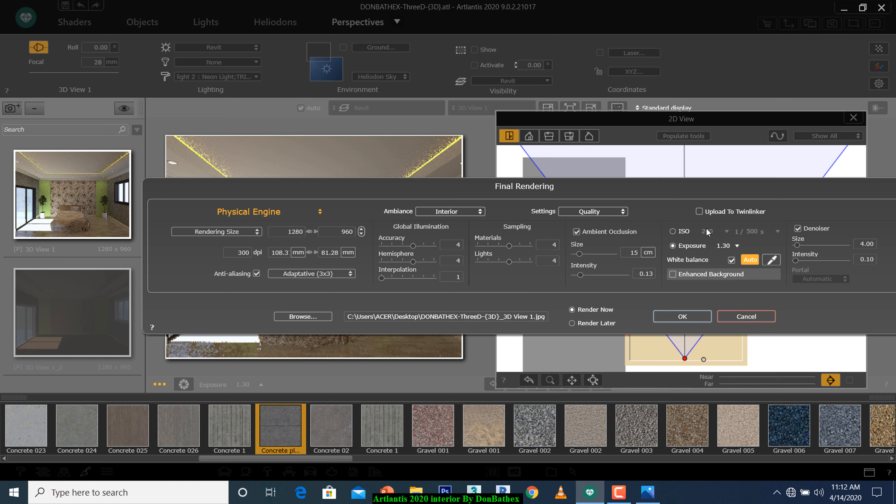
{"action": "left_click_drag", "start_coordinate": [675, 199], "coordinate": [631, 107]}
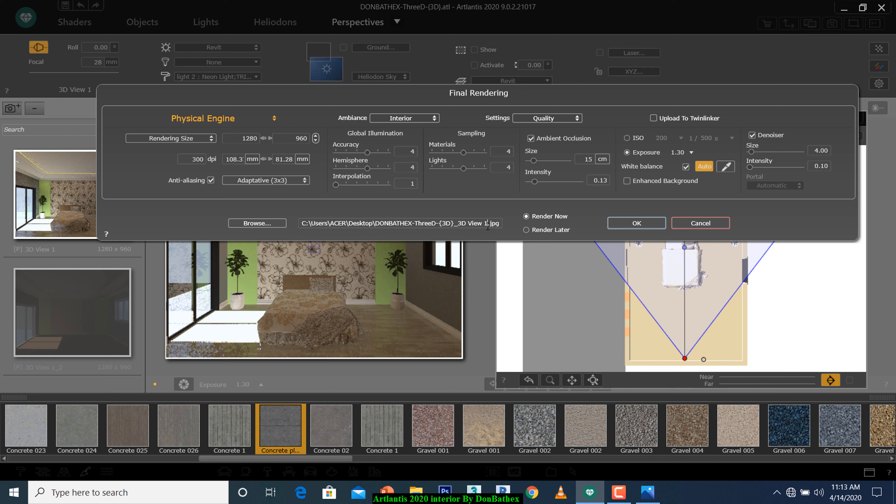
{"action": "left_click_drag", "start_coordinate": [487, 225], "coordinate": [377, 227]}
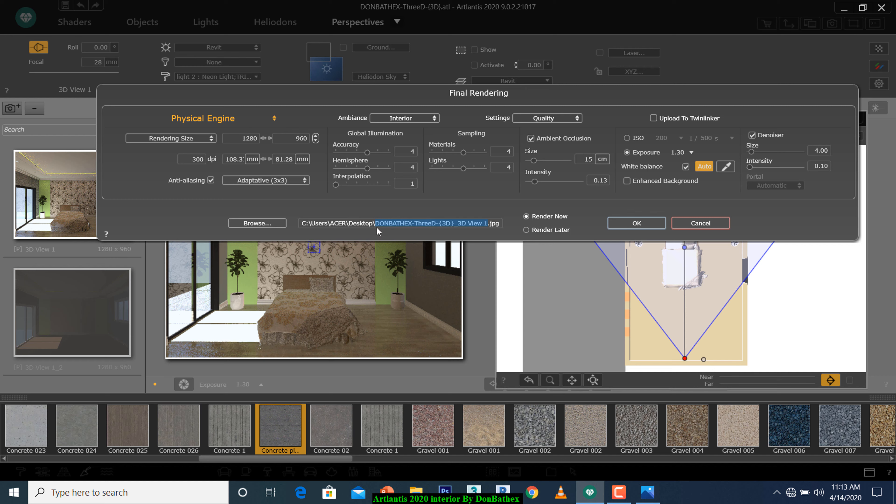
{"action": "type", "text": "donbathex "}
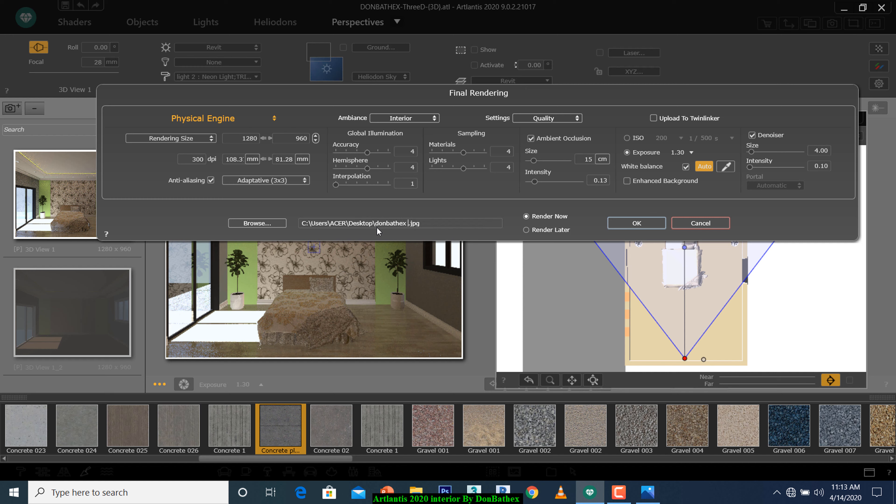
{"action": "type", "text": "interior"}
{"action": "left_click", "coordinate": [621, 219]}
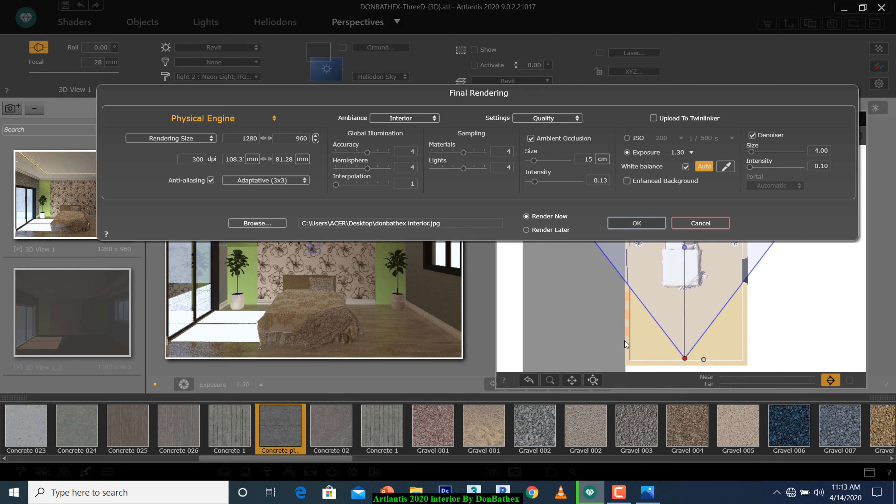
{"action": "left_click", "coordinate": [627, 492]}
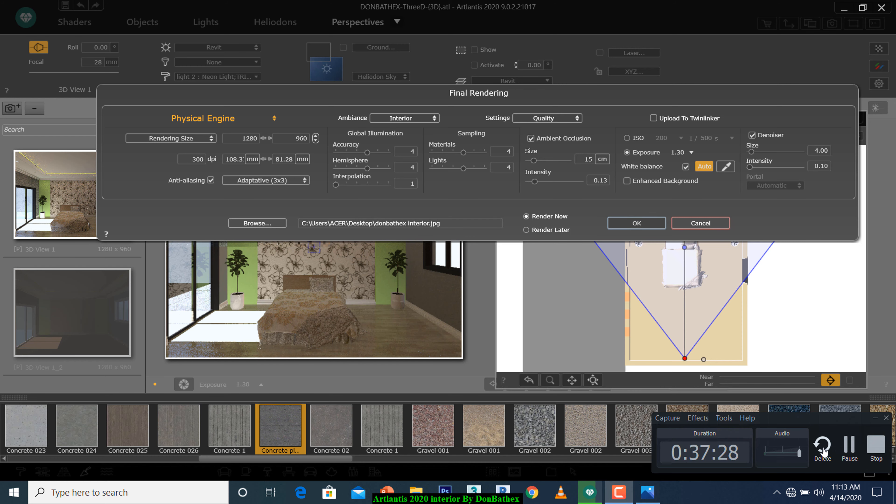
{"action": "left_click", "coordinate": [850, 449]}
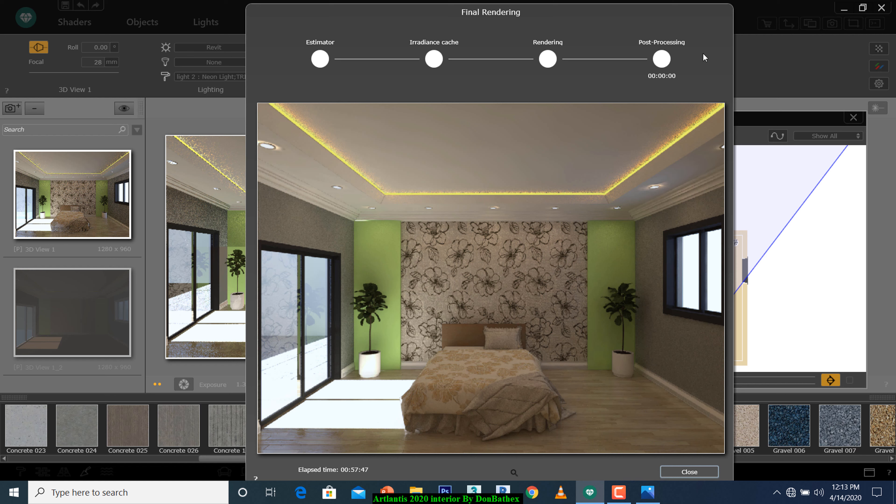
Step: Close the finished rendering, minimize the program and open "donbathex interior.jpg" from the desktop in Photos
{"action": "mouse_move", "coordinate": [702, 52]}
{"action": "left_mouse_down"}
{"action": "mouse_move", "coordinate": [697, 38]}
{"action": "mouse_move", "coordinate": [702, 53]}
{"action": "mouse_move", "coordinate": [714, 45]}
{"action": "mouse_move", "coordinate": [717, 62]}
{"action": "mouse_move", "coordinate": [716, 52]}
{"action": "left_mouse_up"}
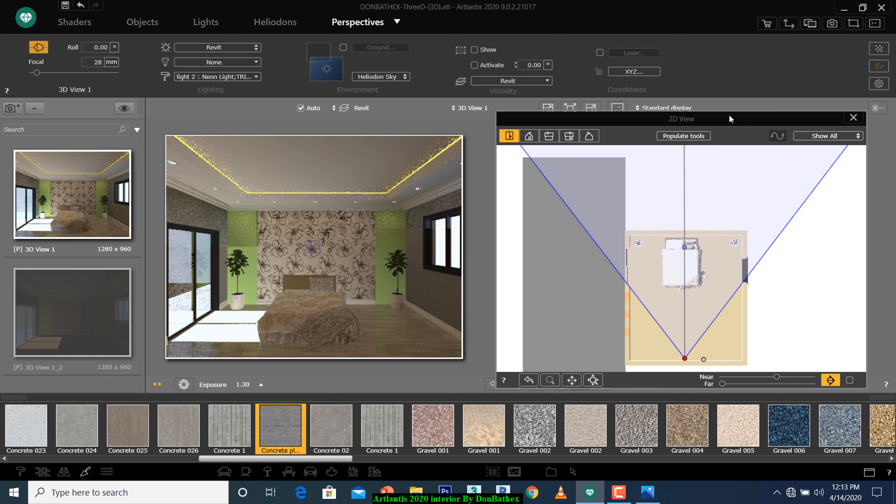
{"action": "mouse_move", "coordinate": [730, 119]}
{"action": "left_mouse_down"}
{"action": "mouse_move", "coordinate": [726, 146]}
{"action": "mouse_move", "coordinate": [723, 117]}
{"action": "left_mouse_up"}
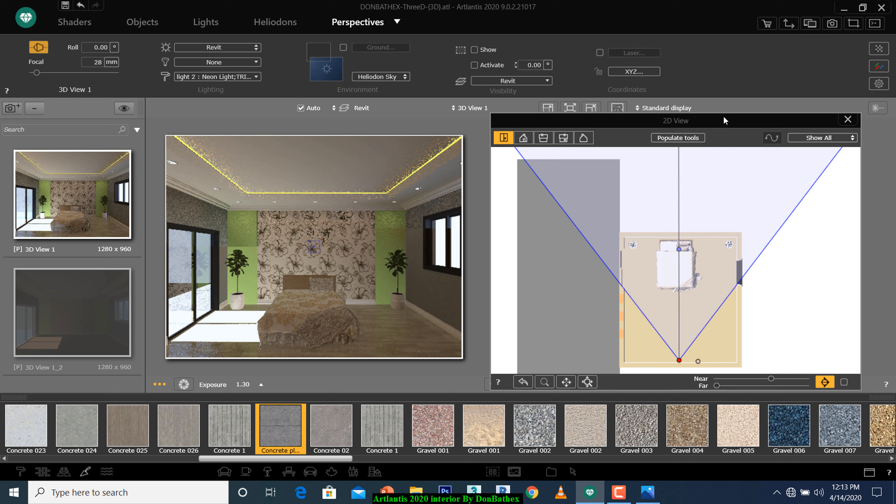
{"action": "left_click", "coordinate": [842, 8]}
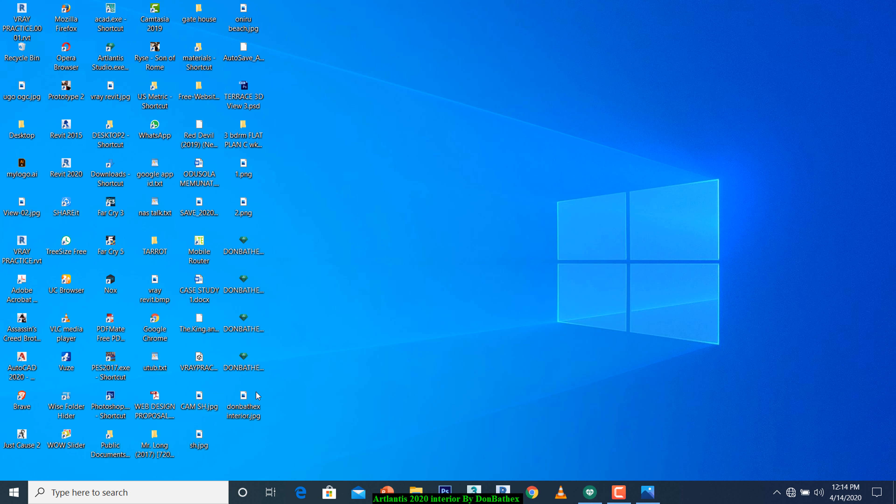
{"action": "left_click", "coordinate": [244, 409]}
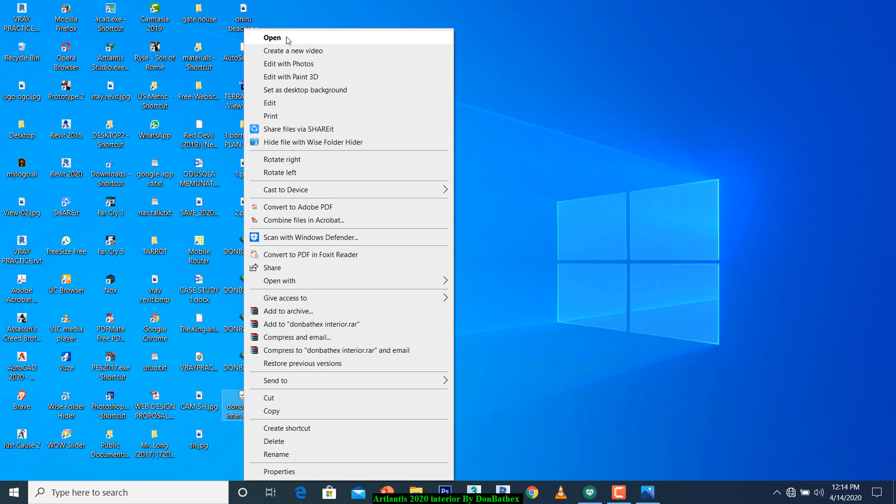
{"action": "left_click", "coordinate": [354, 38]}
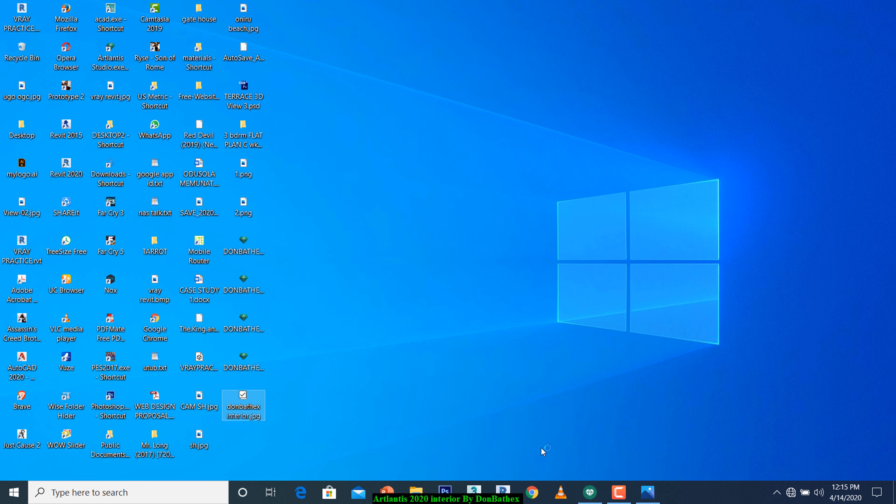
{"action": "left_click", "coordinate": [503, 347]}
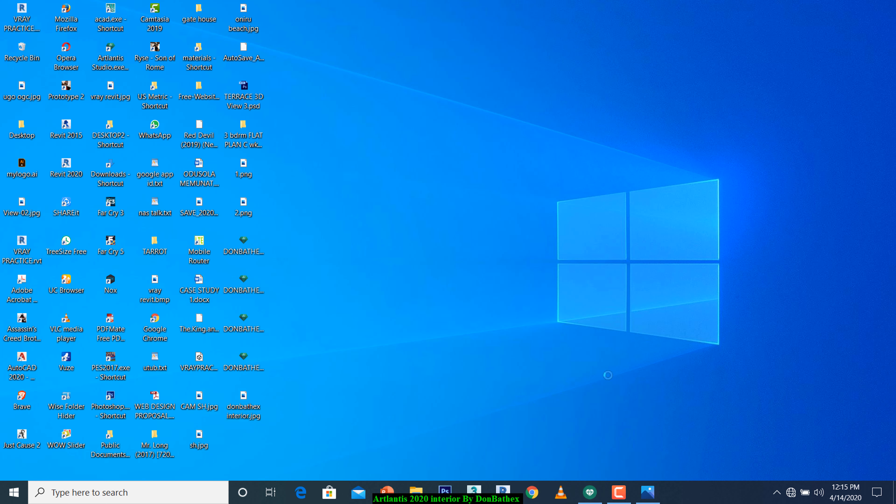
{"action": "left_click", "coordinate": [624, 496]}
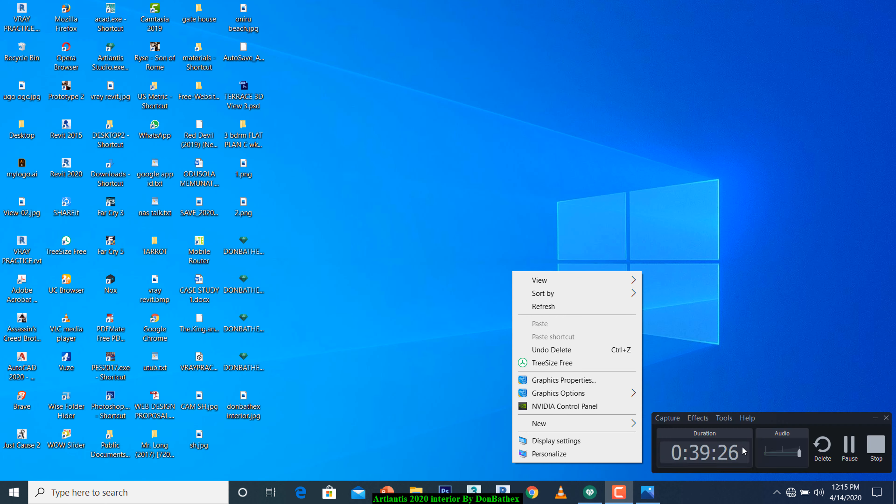
{"action": "left_click", "coordinate": [840, 446]}
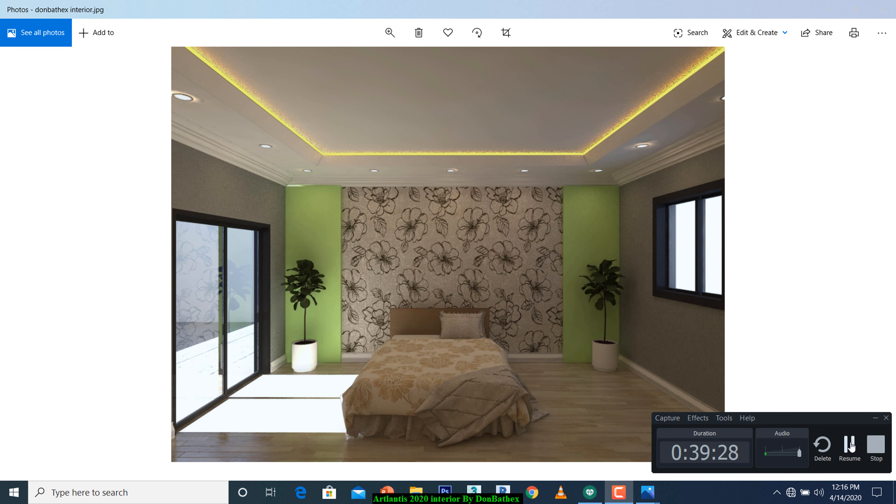
{"action": "left_click", "coordinate": [850, 445]}
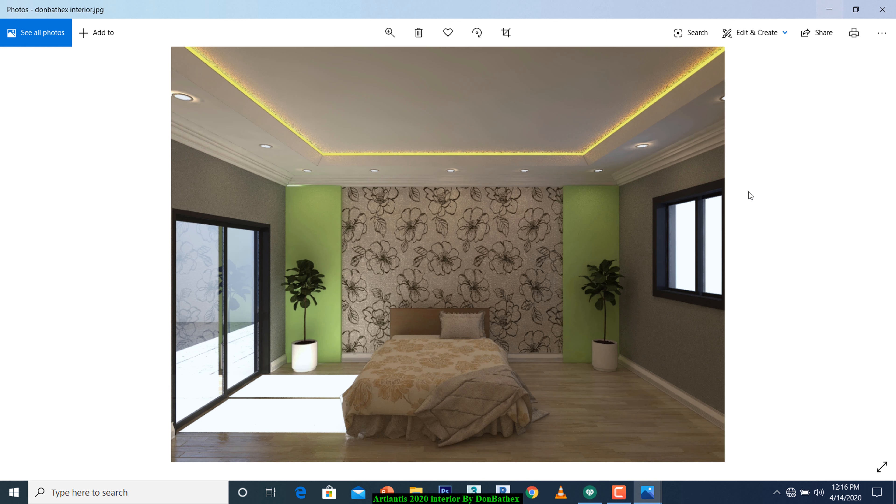
{"action": "left_click", "coordinate": [654, 490]}
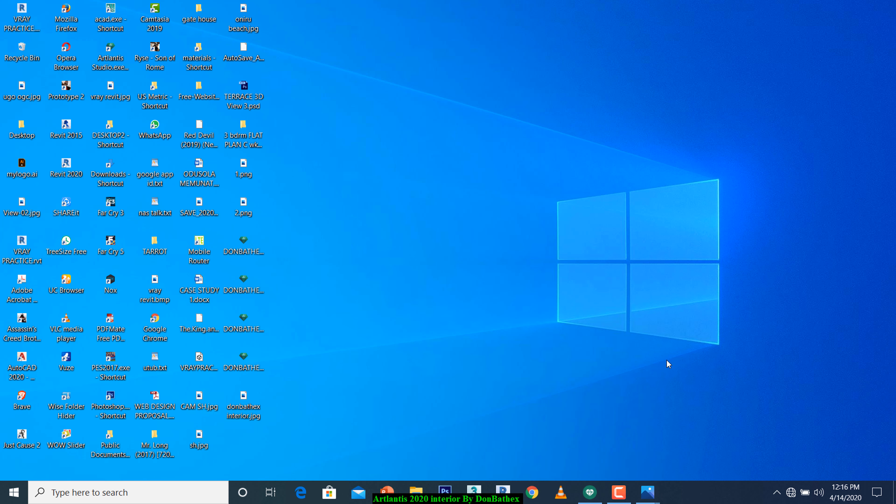
{"action": "mouse_move", "coordinate": [644, 495]}
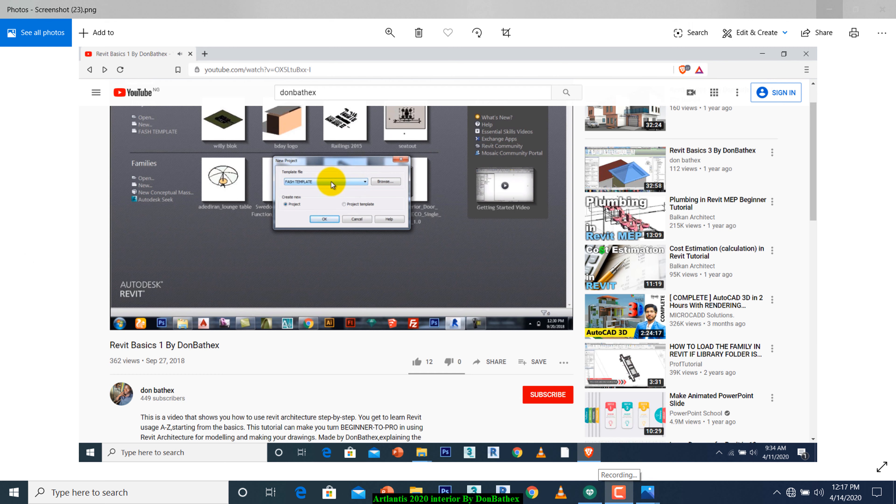
{"action": "left_click", "coordinate": [619, 492]}
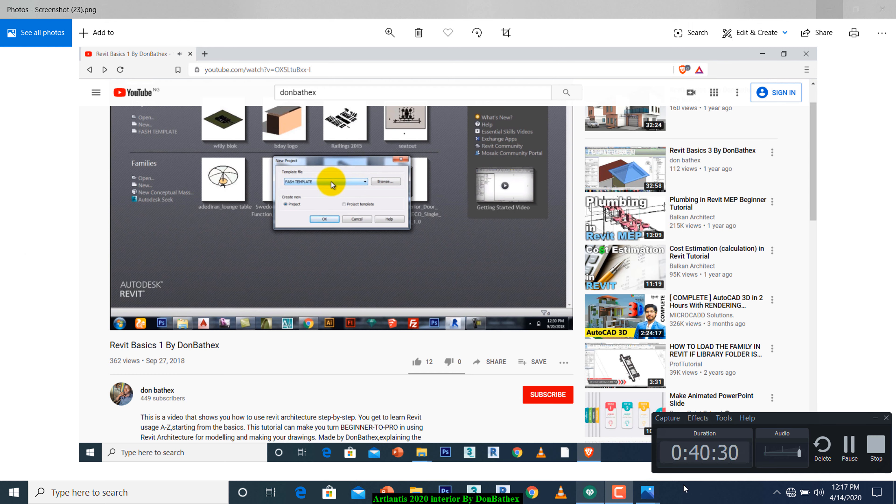